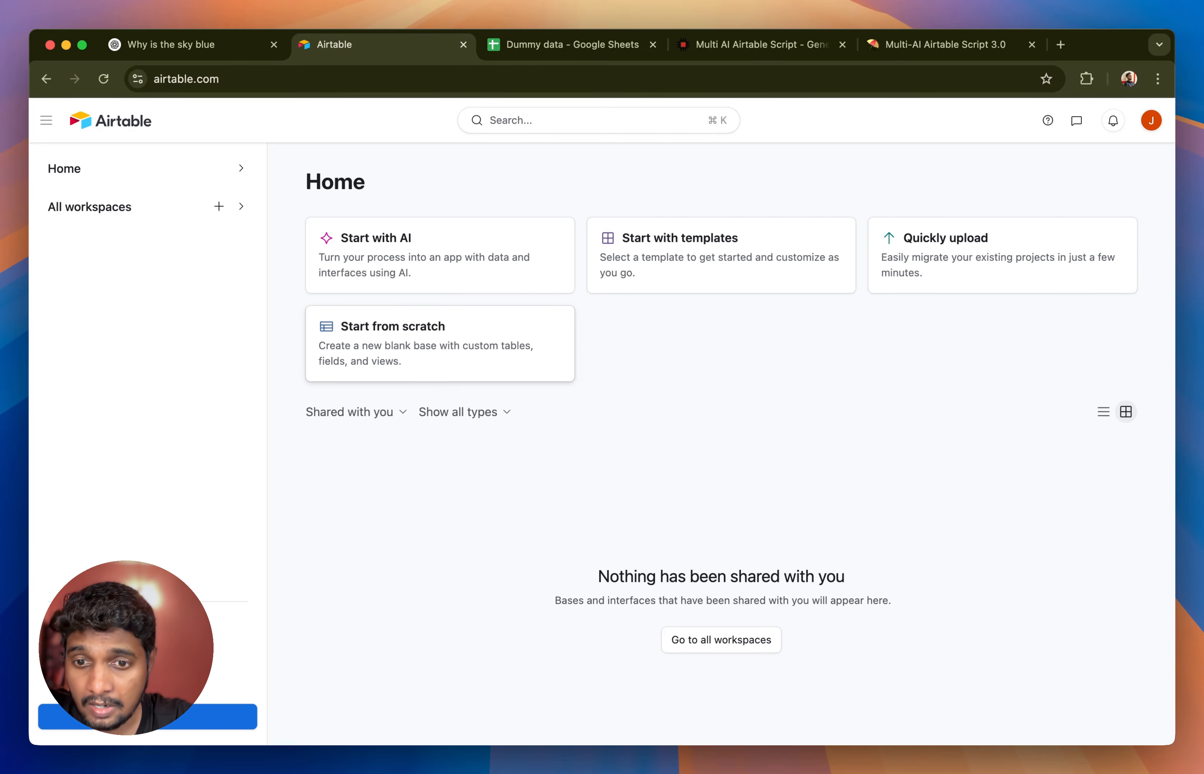
# - Create a blank base from scratch, skip the guided setup, and clear the views sidebar and getting-started guides out of the way
pyautogui.click(388, 338)
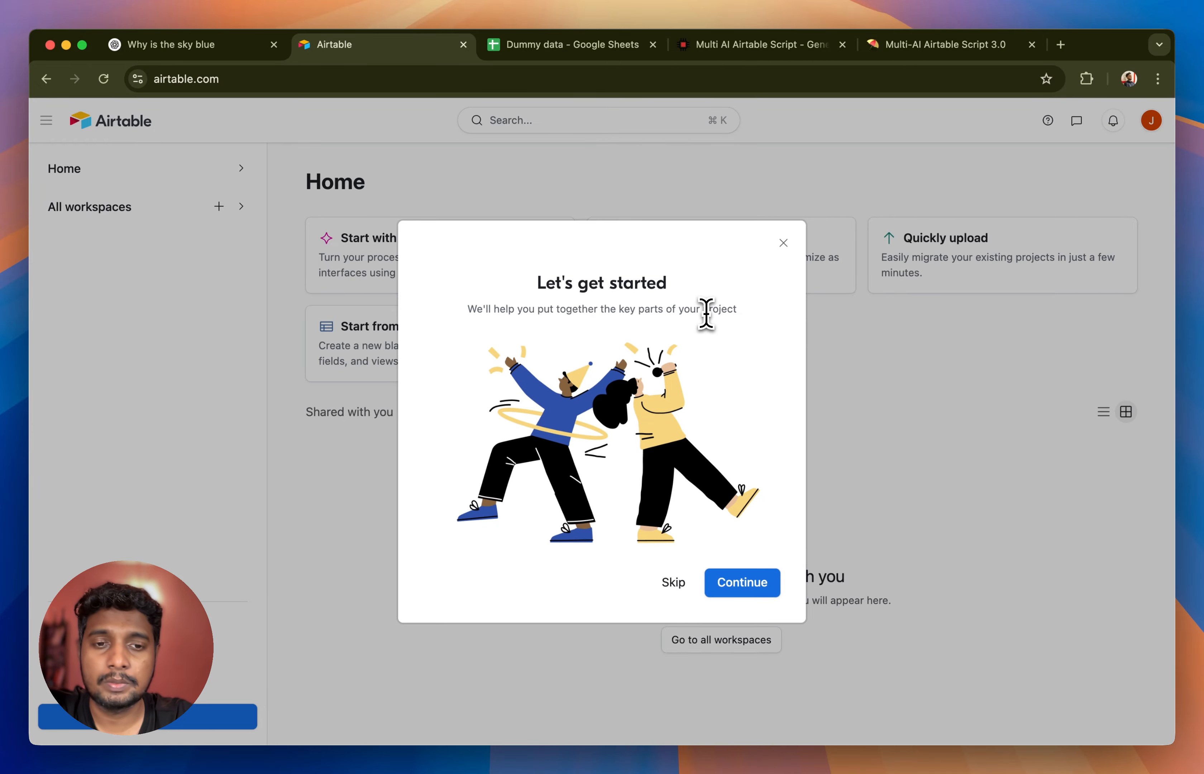
pyautogui.click(674, 584)
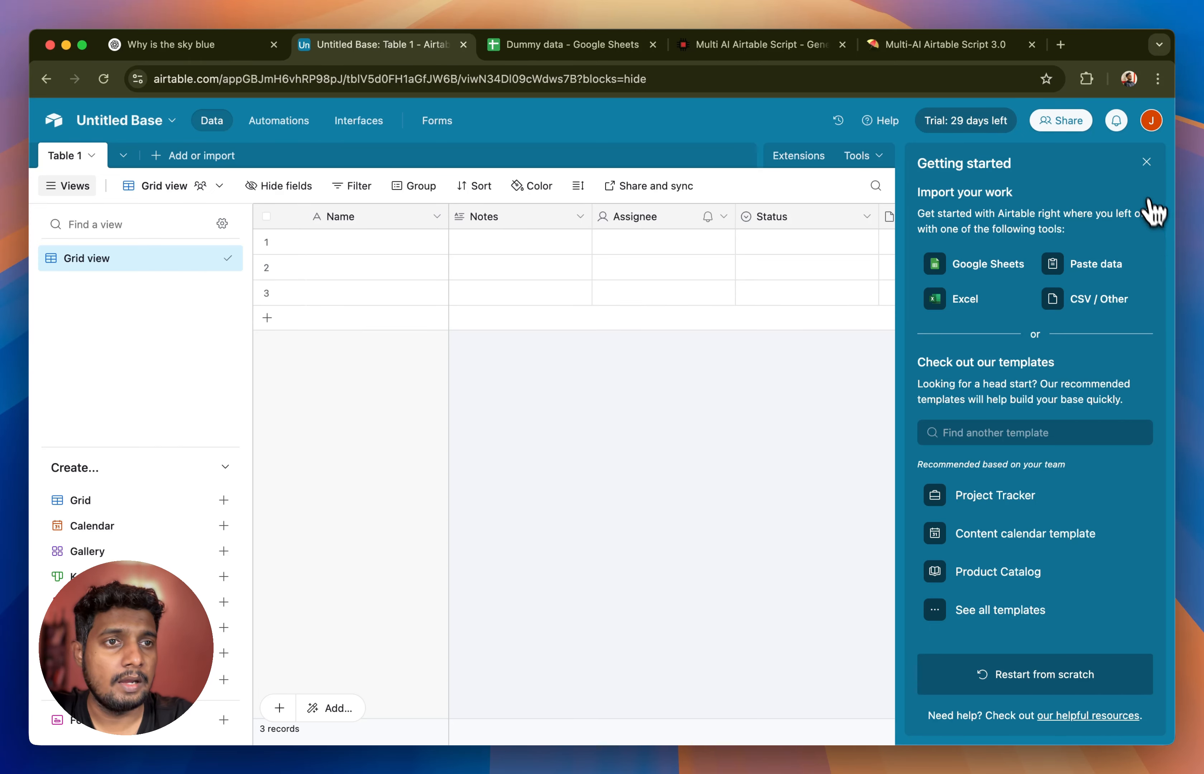
pyautogui.click(1146, 162)
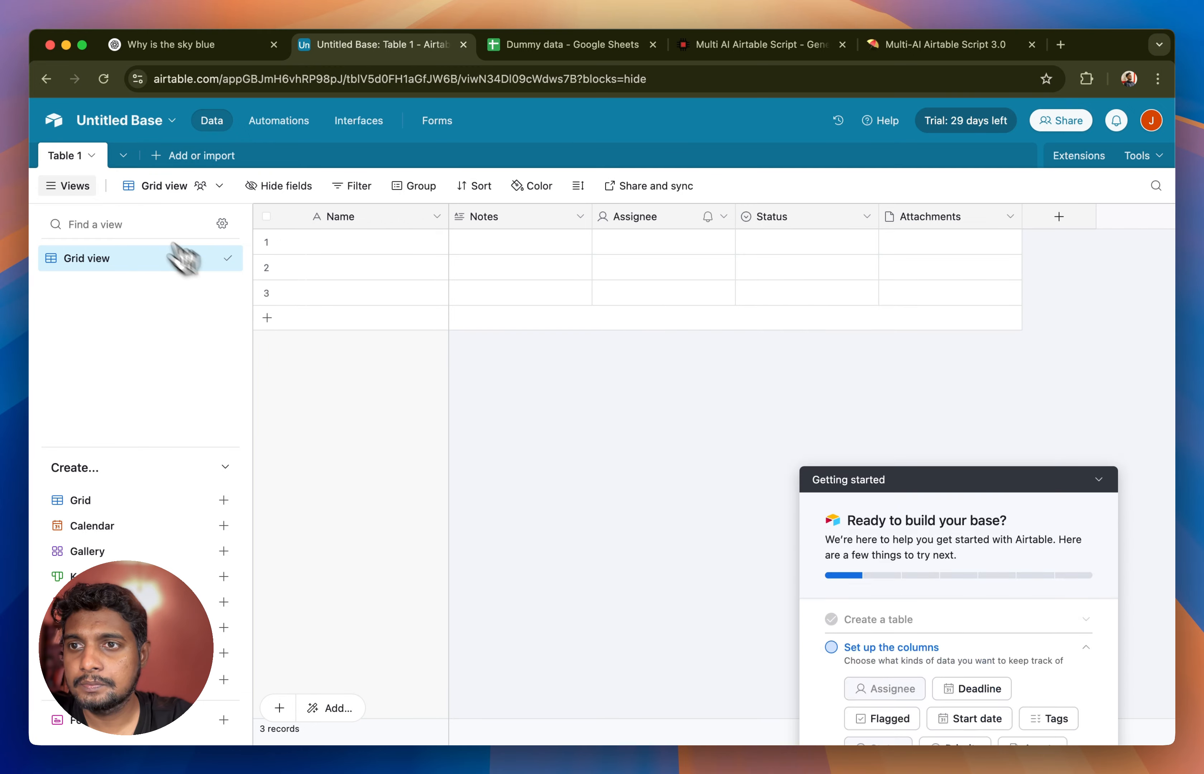
pyautogui.click(77, 188)
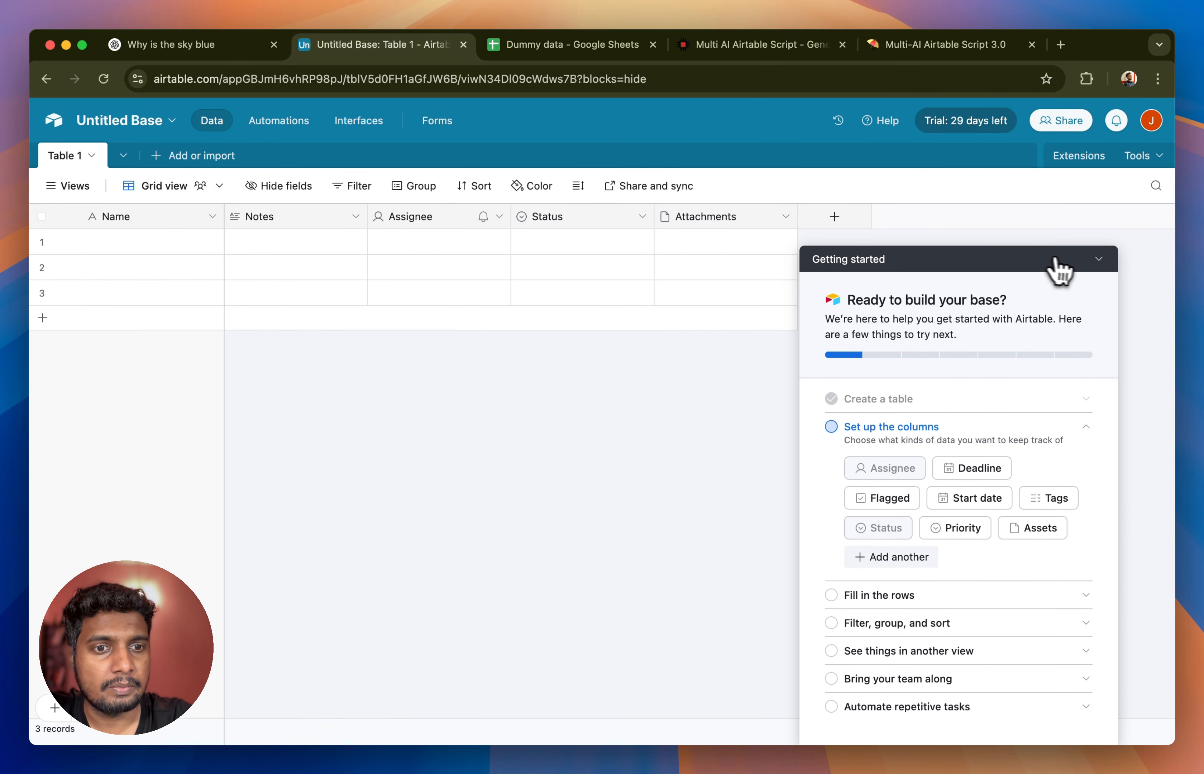
pyautogui.click(1099, 259)
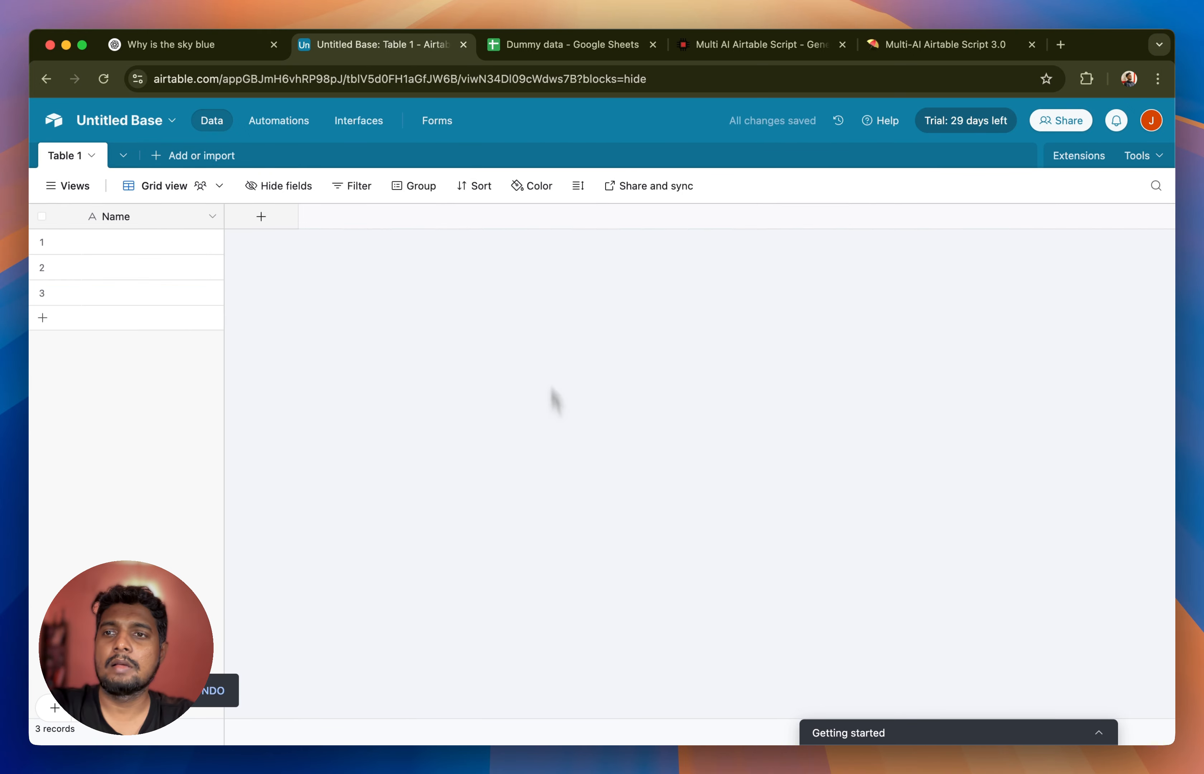
# - Copy the meeting data in A1:E6 of the Dummy data Google Sheet and return to the Airtable base
pyautogui.click(571, 48)
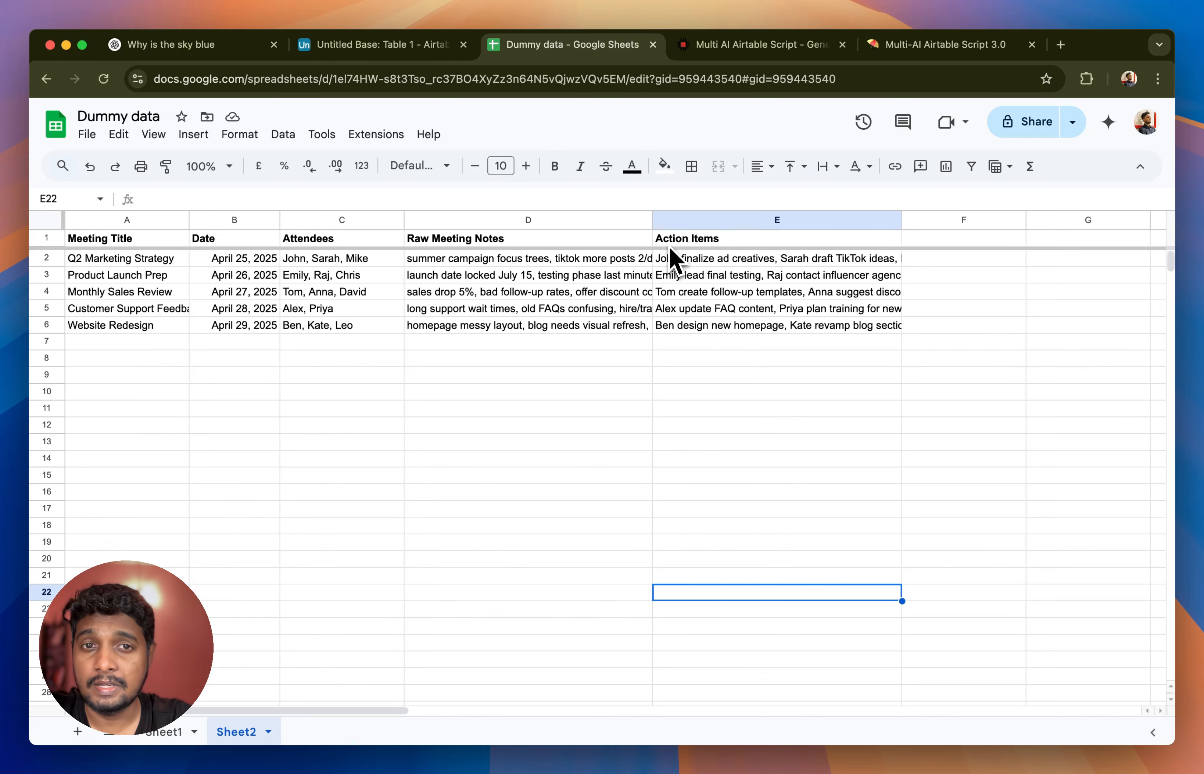
pyautogui.moveTo(134, 242); pyautogui.dragTo(731, 334)
pyautogui.press('super+alt+Left')
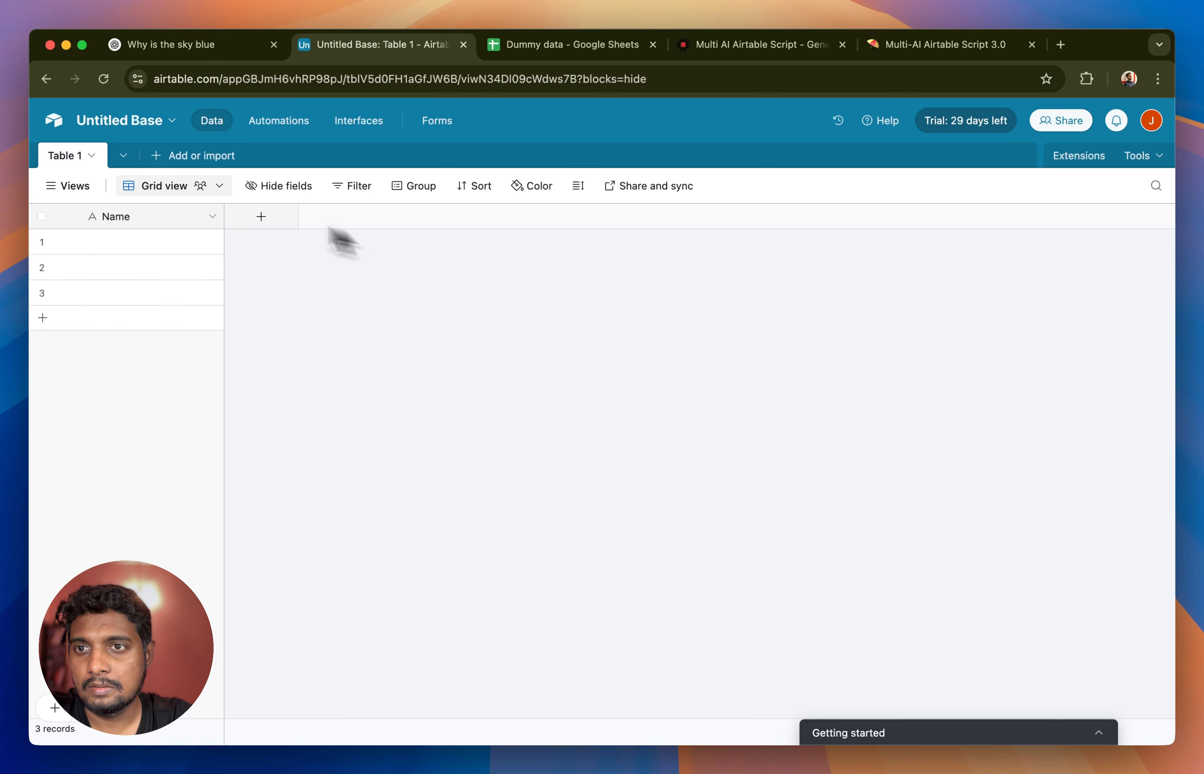
# - Choose pasted table data as the source for a new table and paste in the copied meeting rows
pyautogui.click(181, 158)
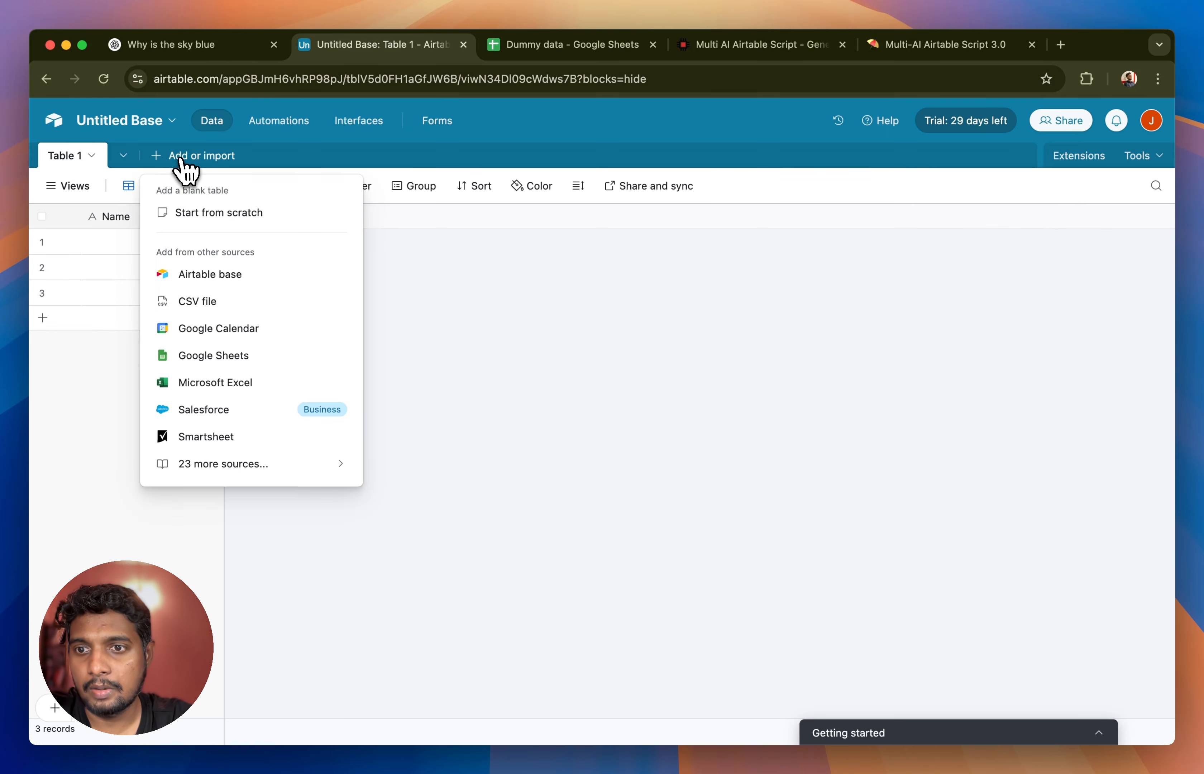
pyautogui.click(219, 475)
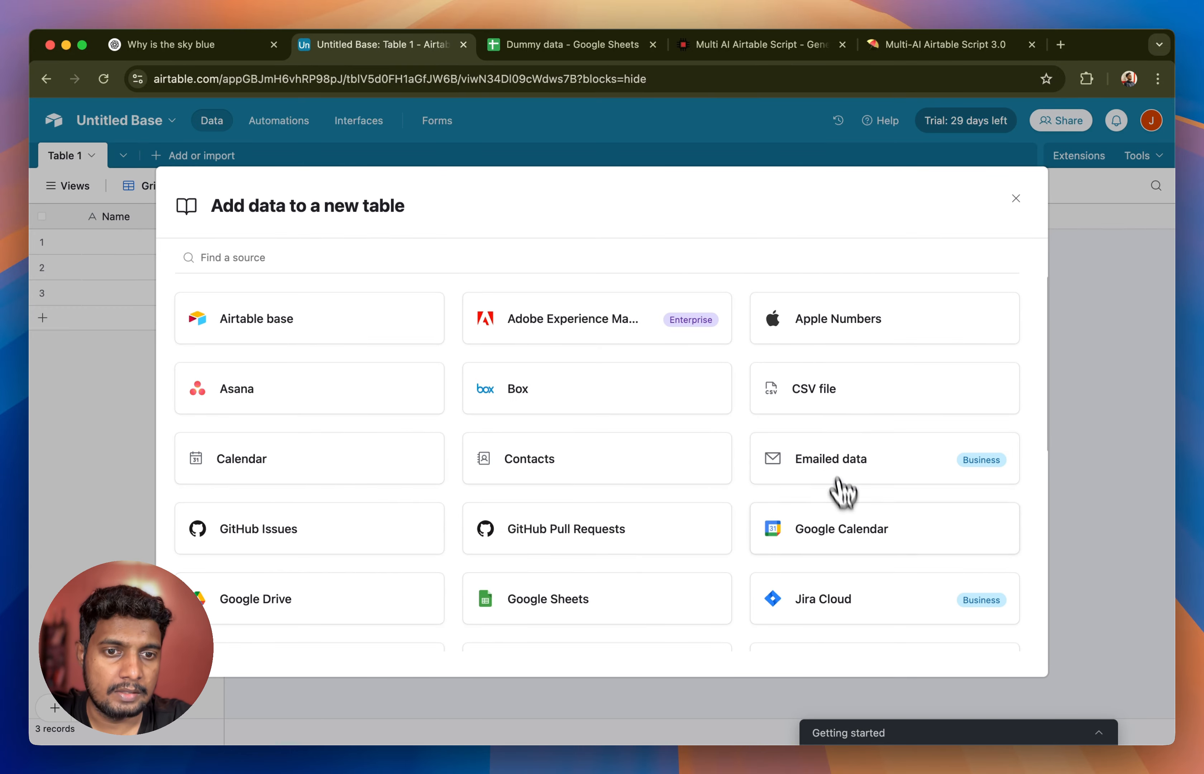
pyautogui.scroll(-5, 845, 506)
pyautogui.click(841, 526)
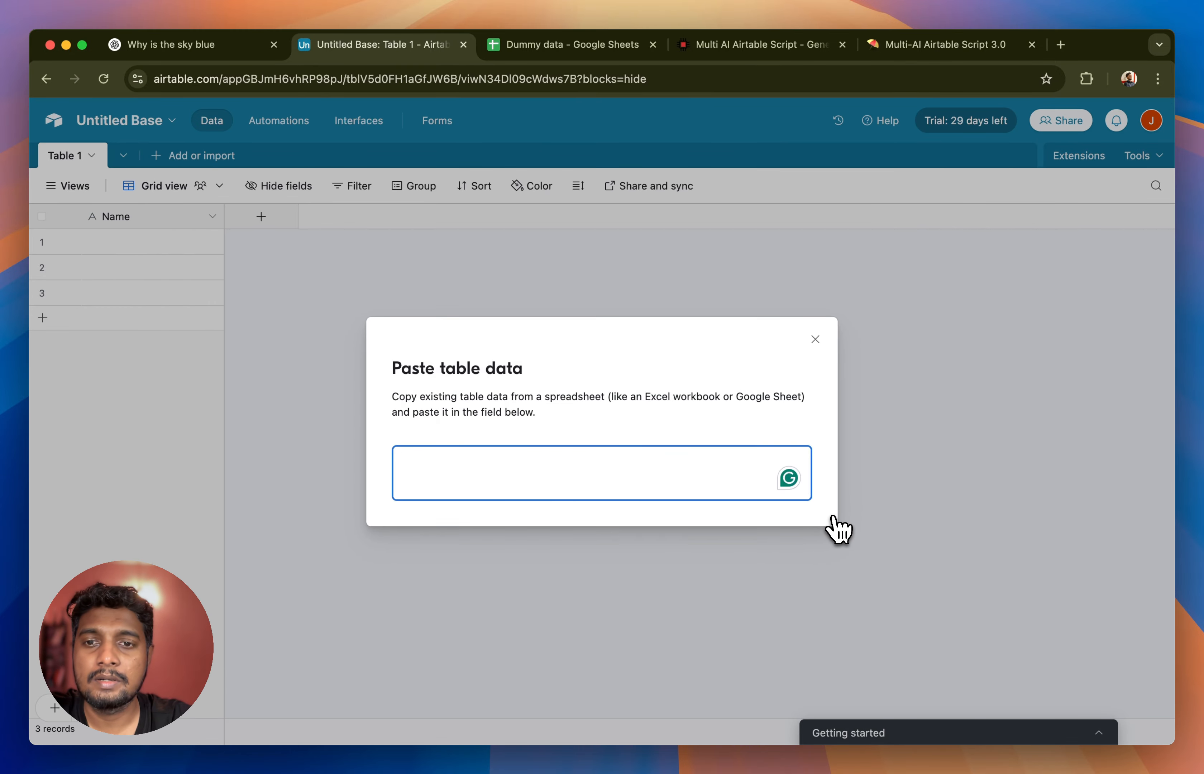
pyautogui.press('super+v')
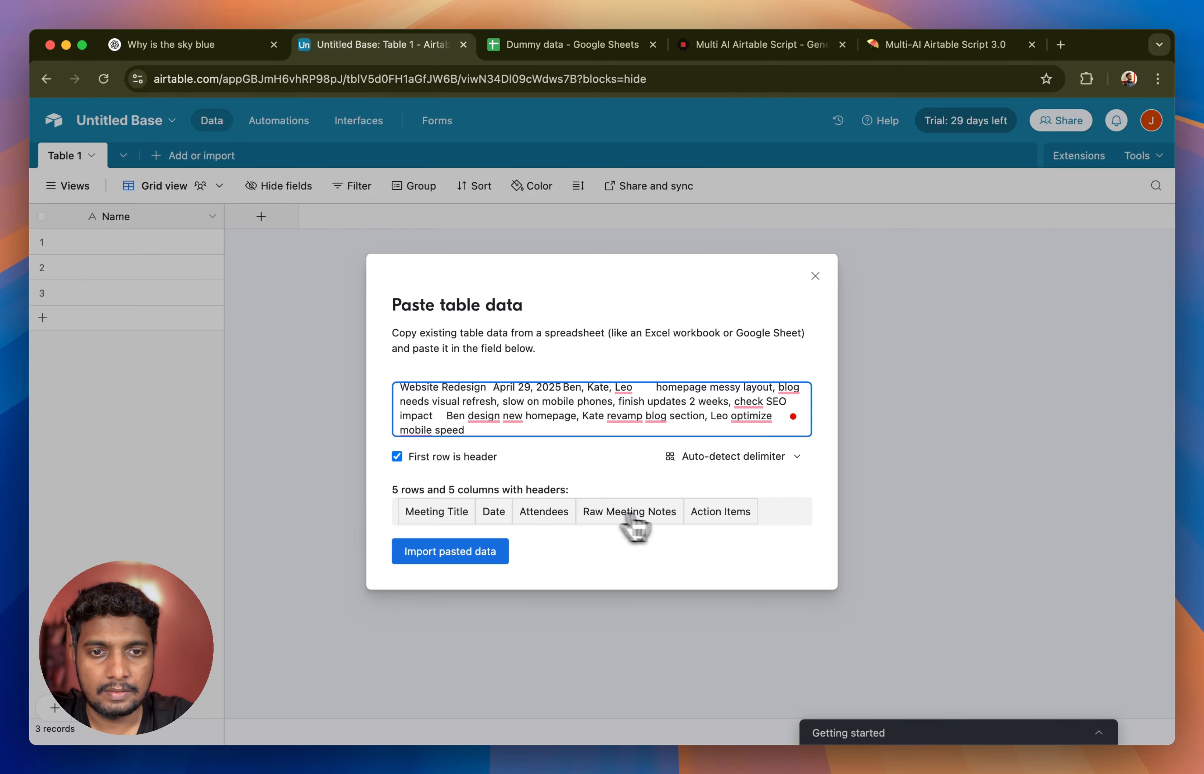
# - Import the pasted data into a new table with the first row as header and the detected field types
pyautogui.click(437, 556)
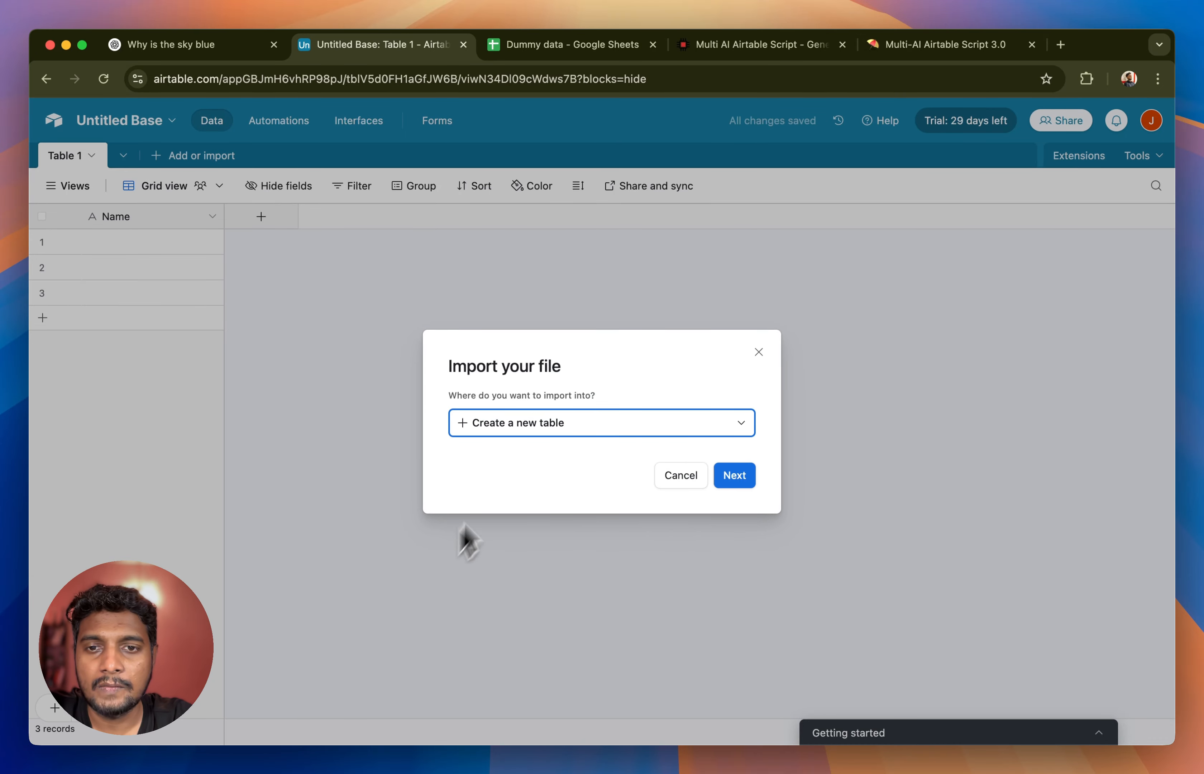
pyautogui.click(740, 478)
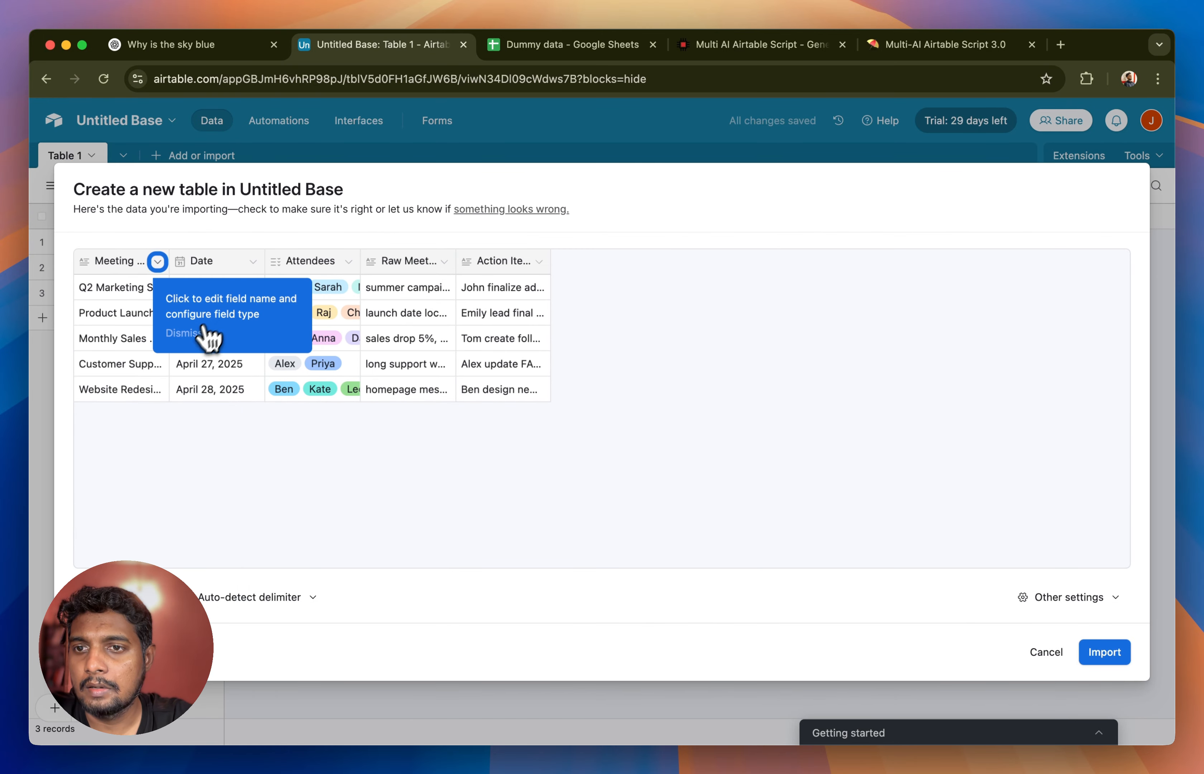
pyautogui.click(190, 335)
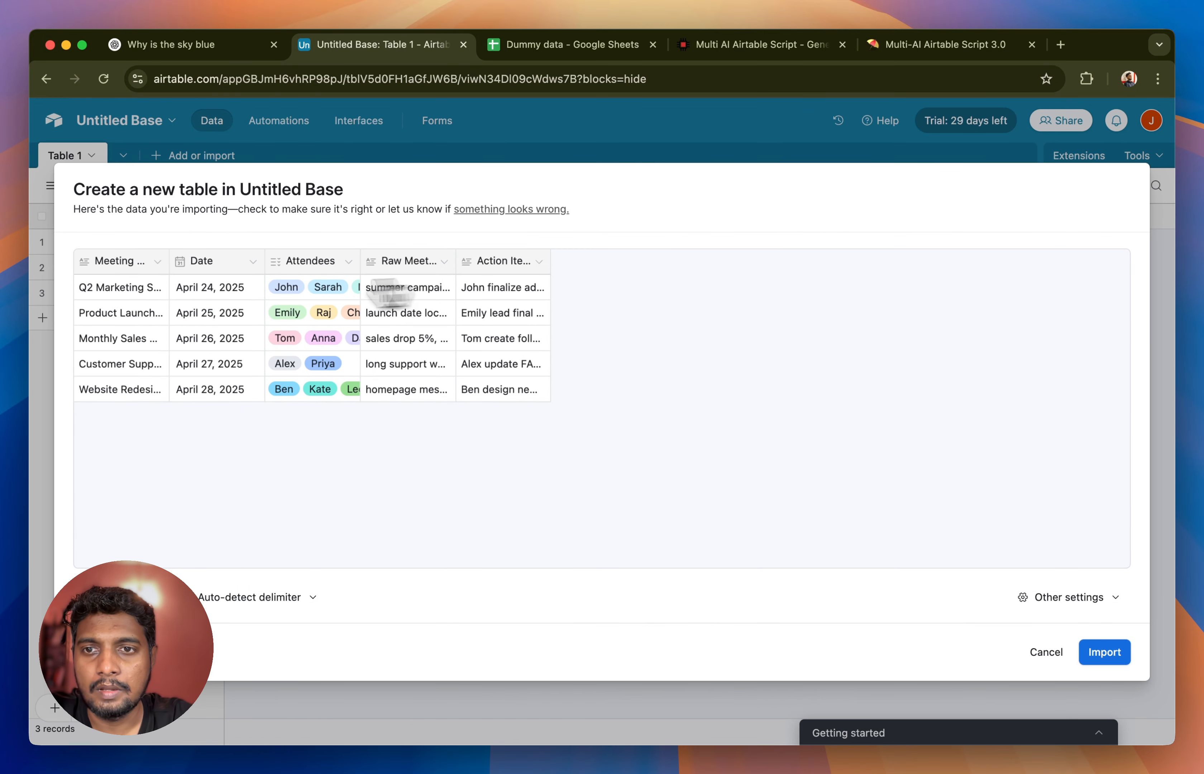
pyautogui.click(1118, 654)
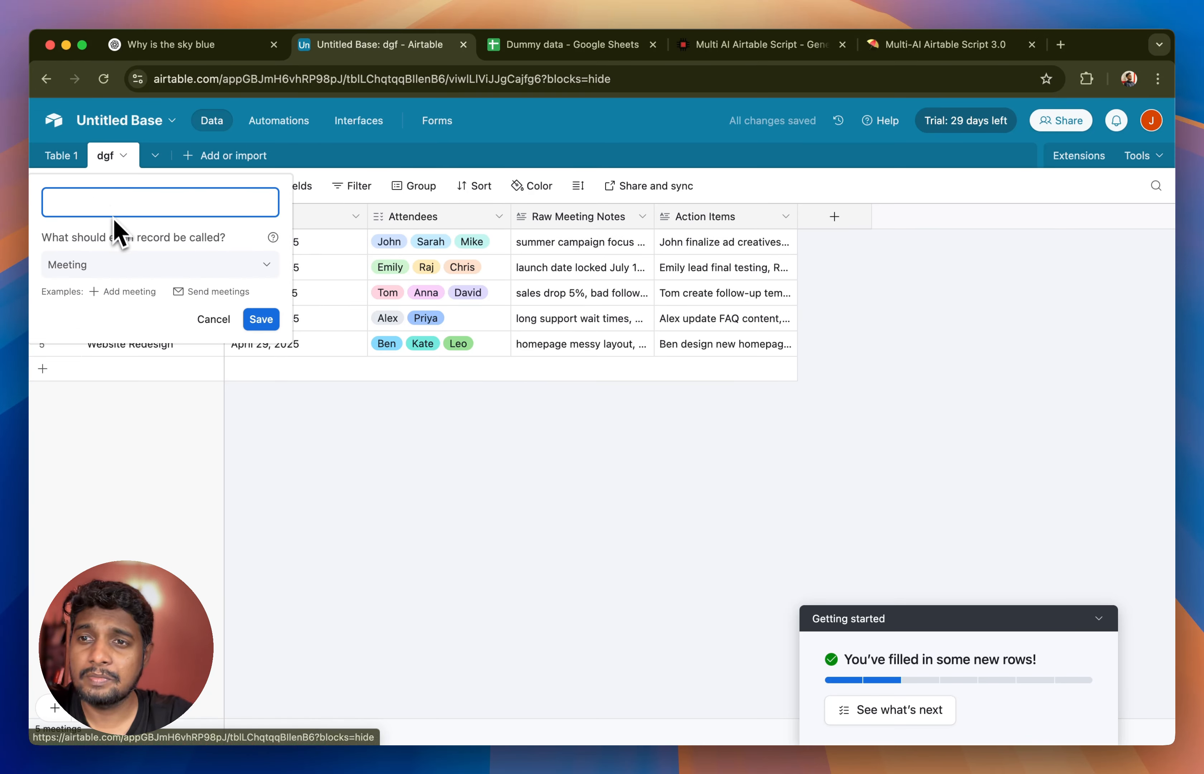
# - Name the imported table Meeting Notes
pyautogui.write('Meeting Notes')
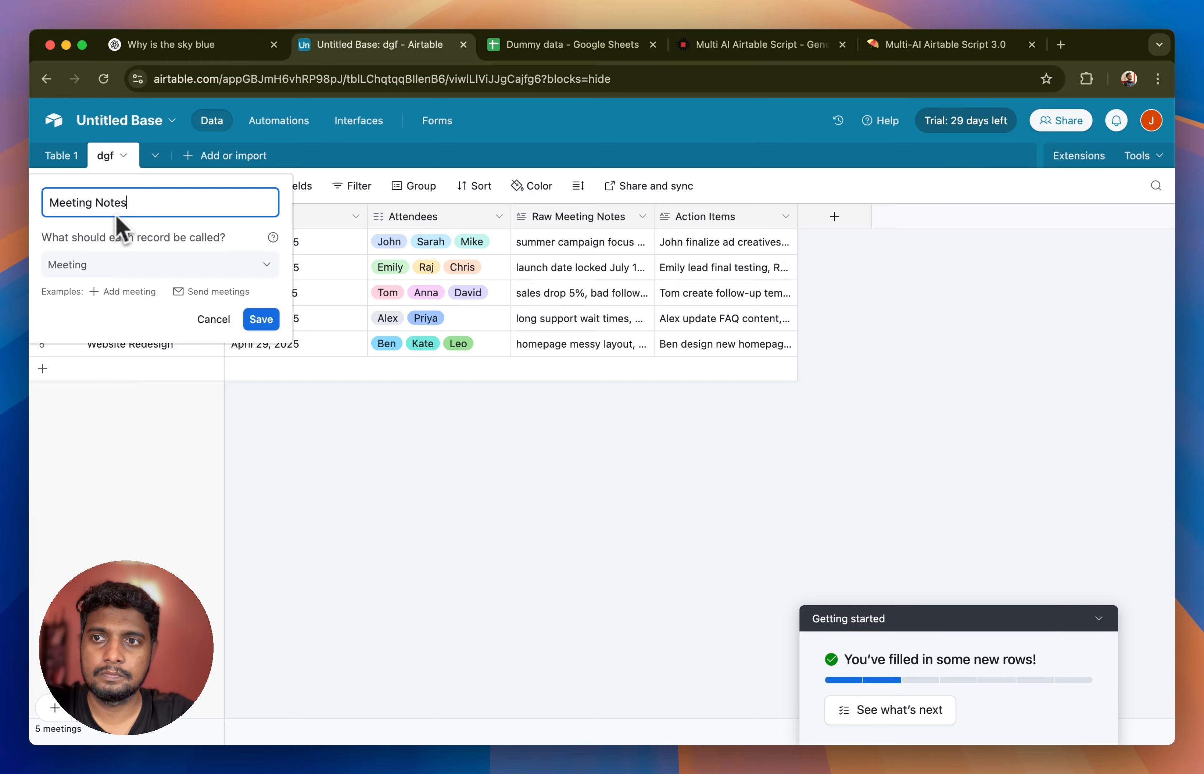
pyautogui.press('Return')
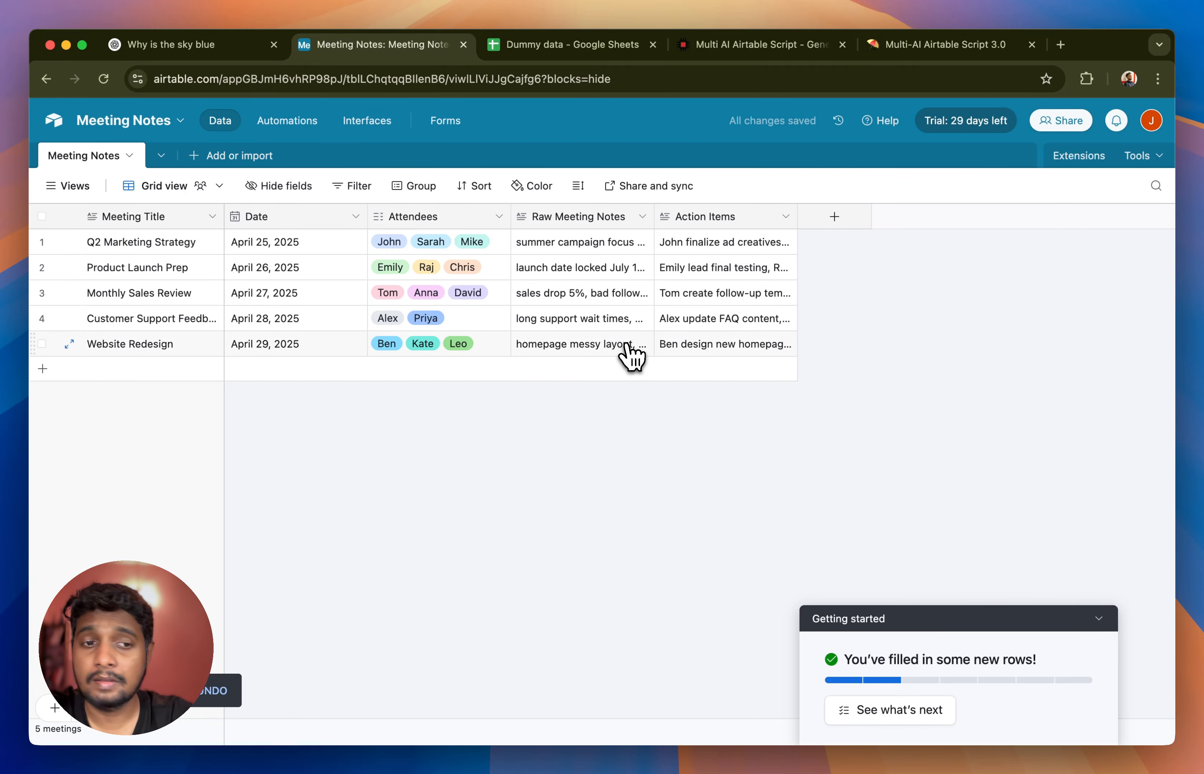
# - Find the Scripting extension in the extensions marketplace and add it to the base
pyautogui.click(1078, 157)
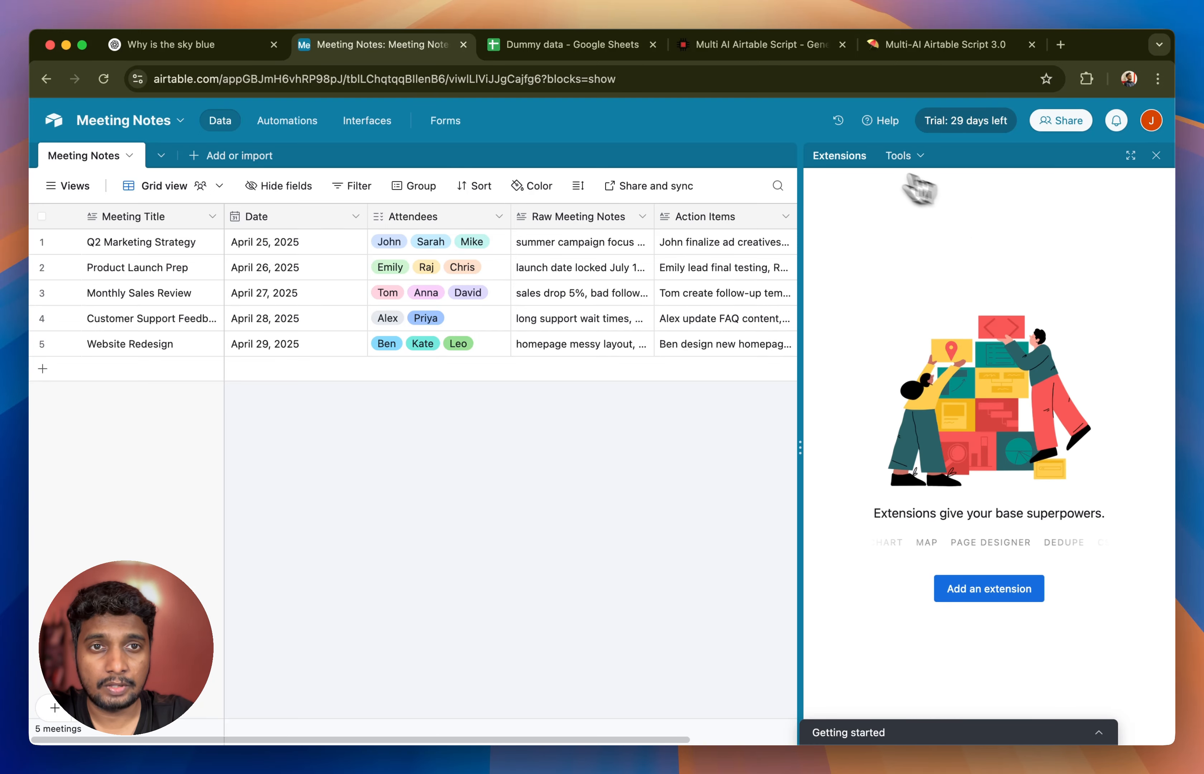
pyautogui.click(988, 589)
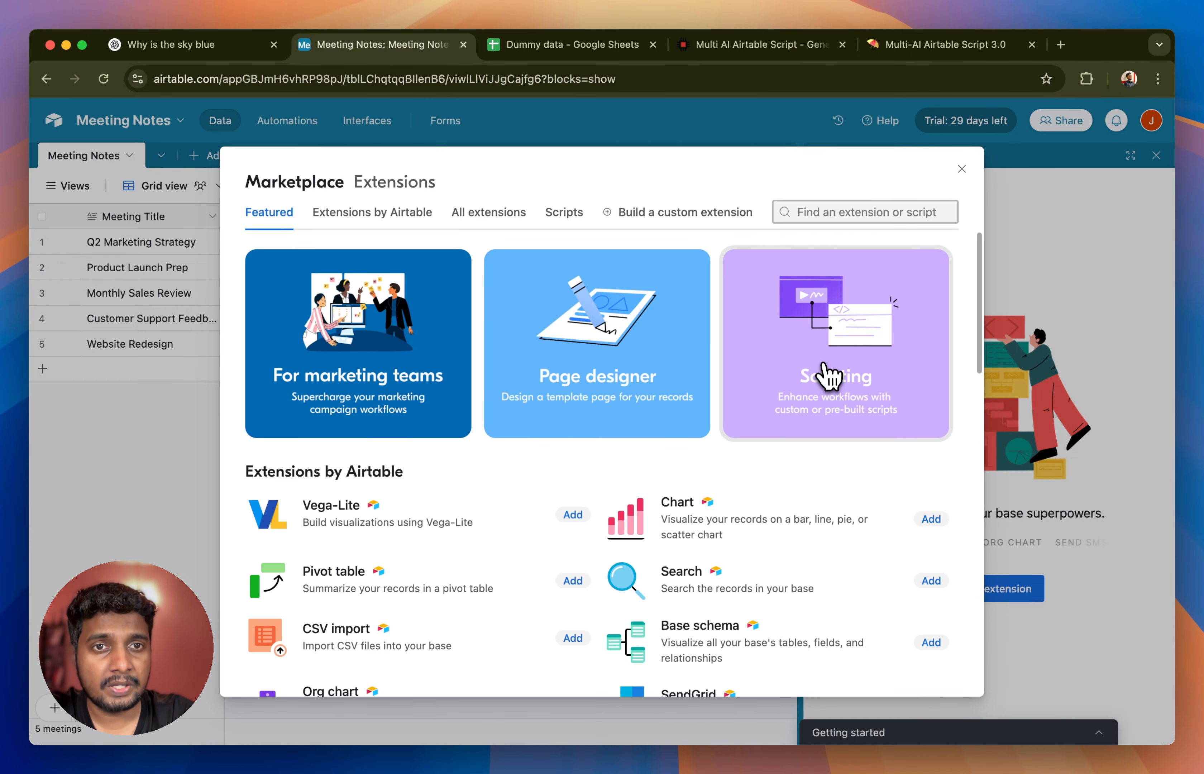
pyautogui.write('scripting')
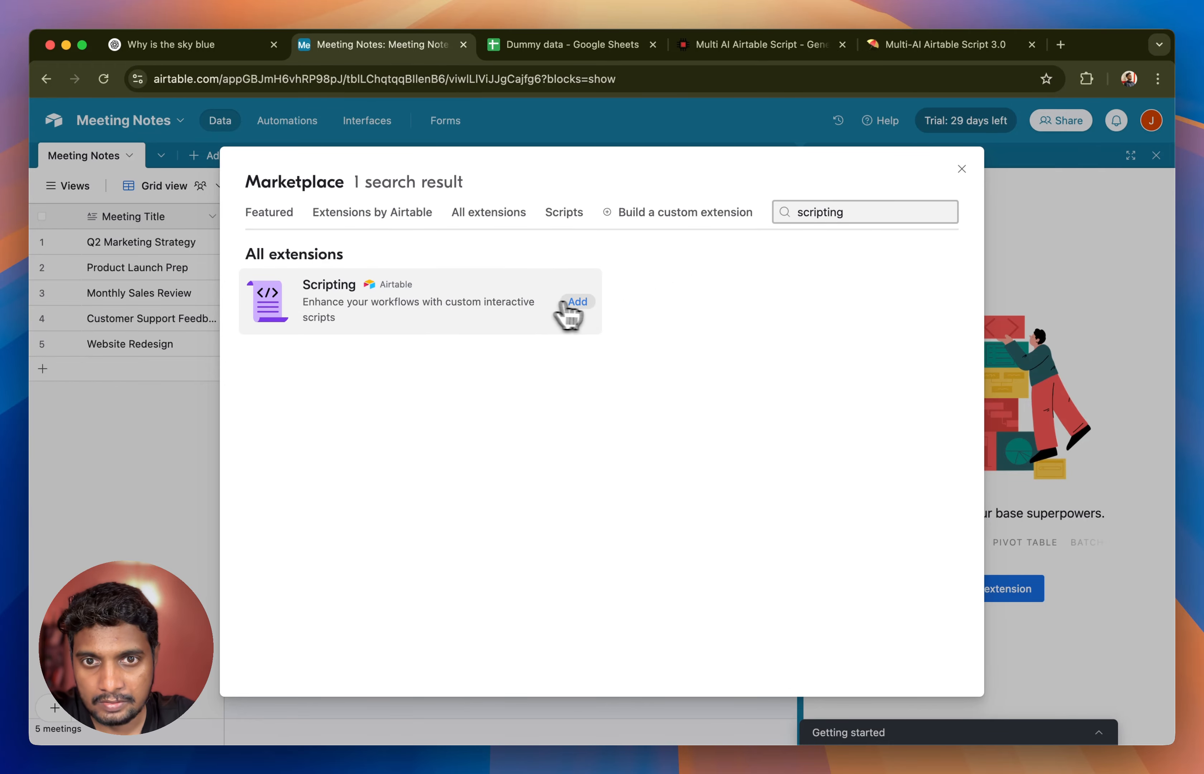
pyautogui.click(586, 305)
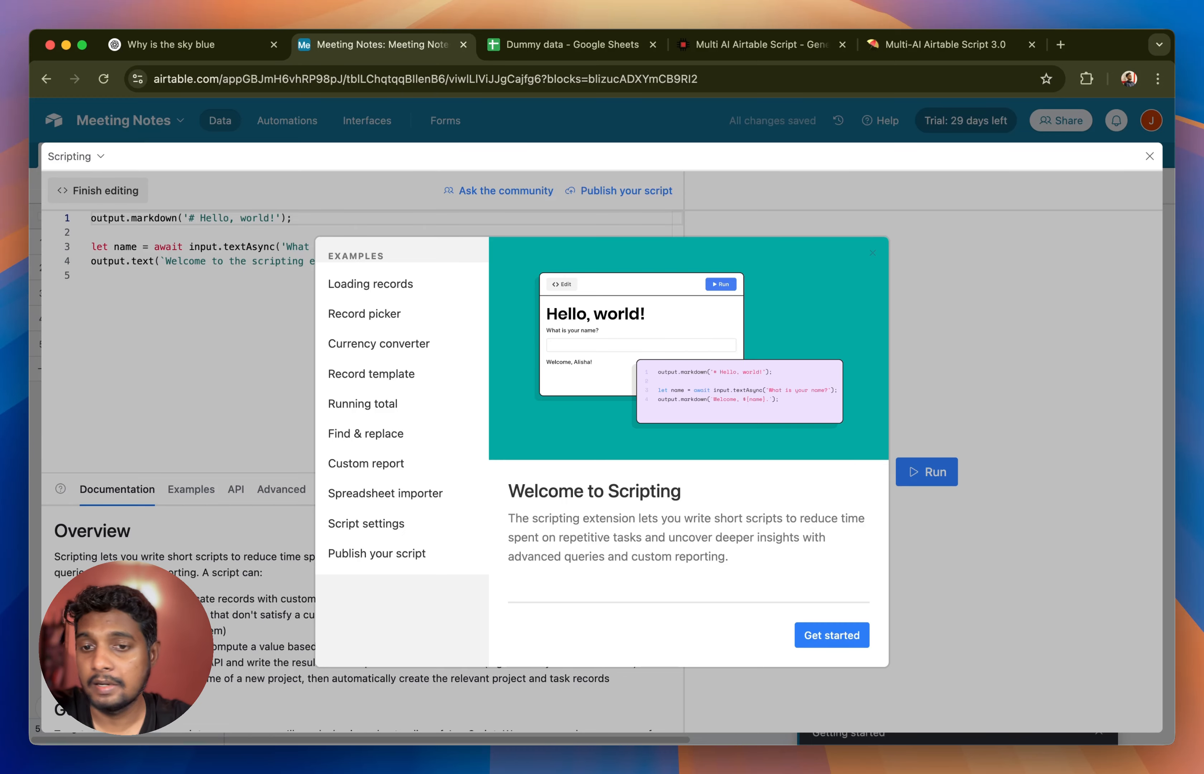
# - Look over the Multi-AI Airtable Script product page on the InvertedStone site
pyautogui.click(762, 48)
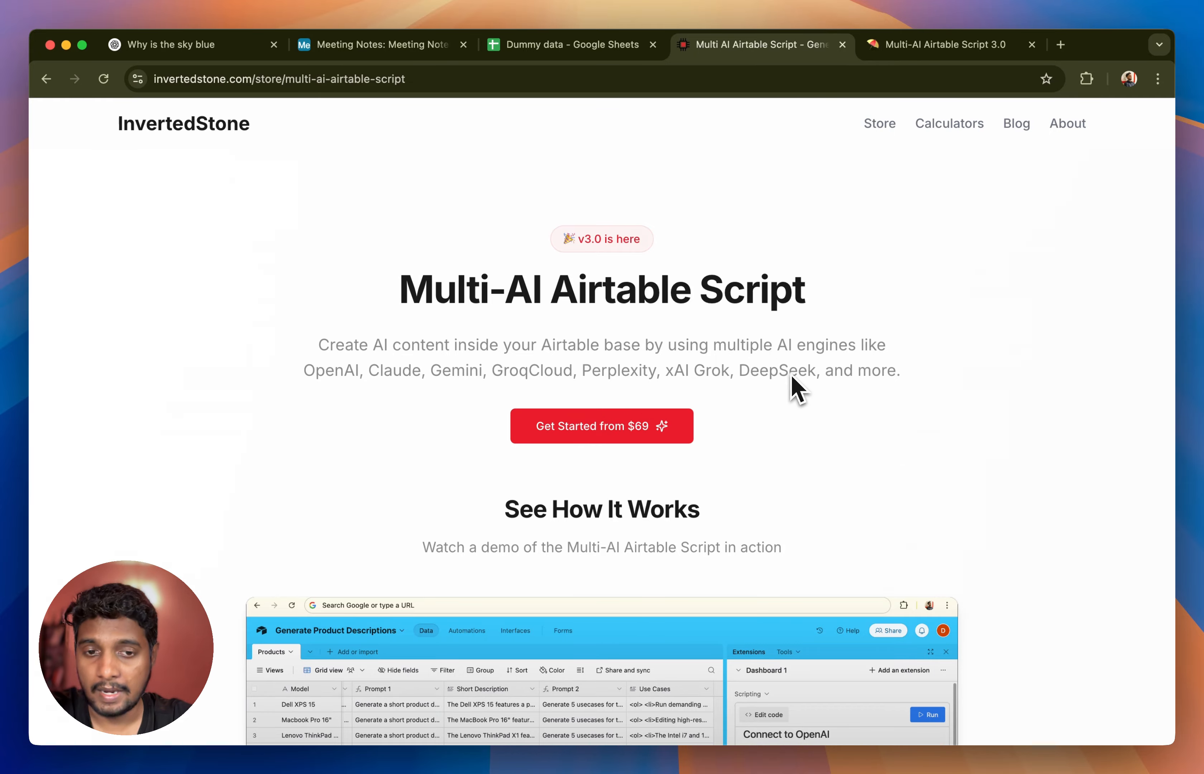
pyautogui.scroll(-5, 799, 389)
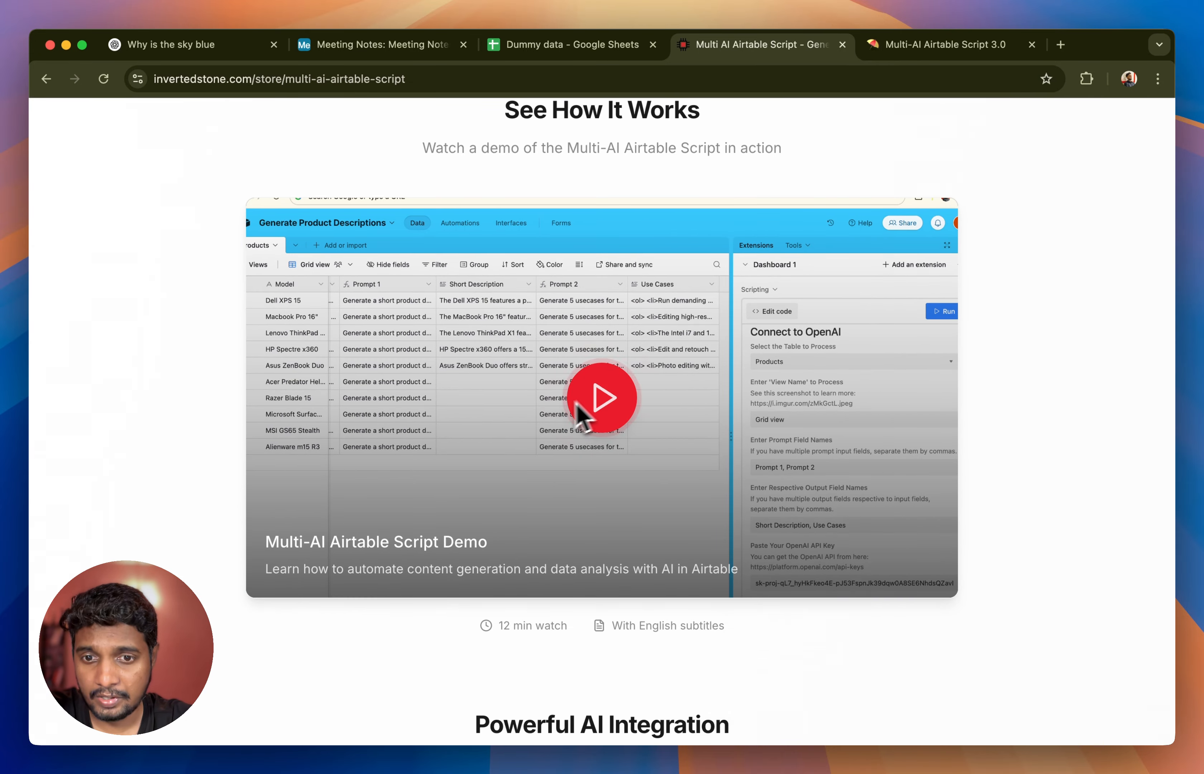
pyautogui.scroll(-1, 557, 420)
pyautogui.scroll(6, 551, 425)
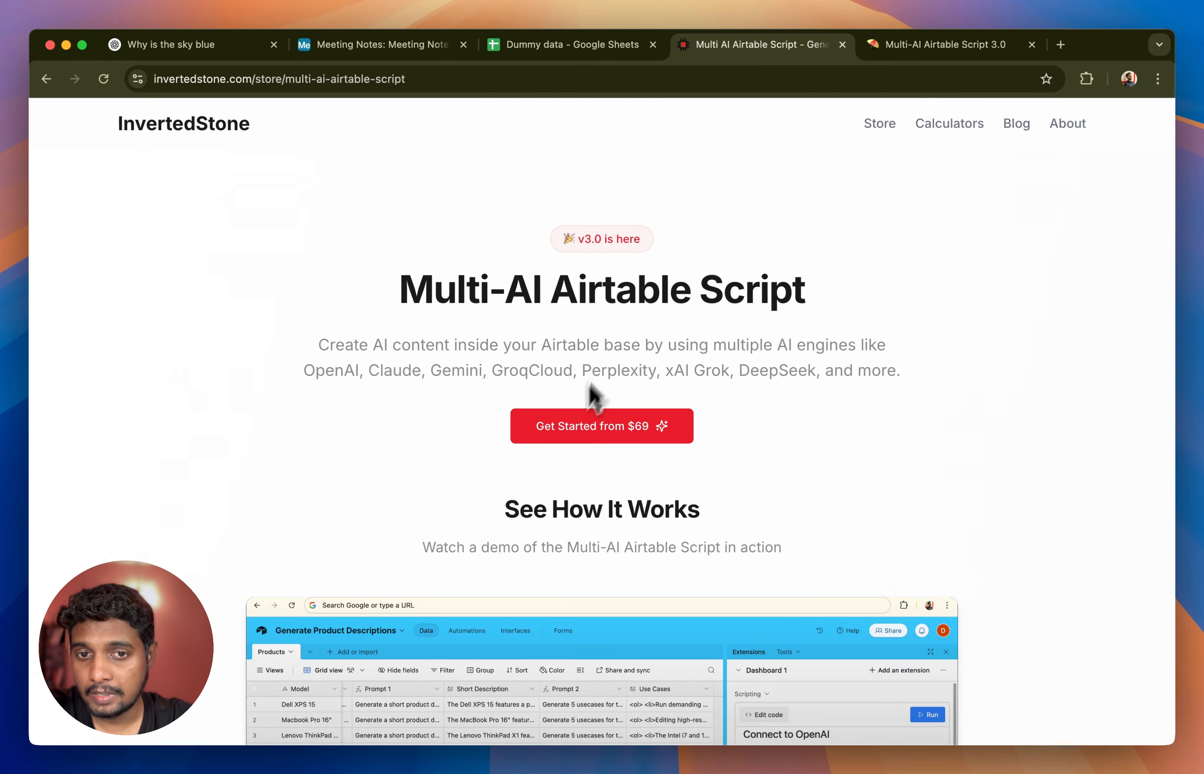
# - Copy the OpenAI script code from the Multi-AI Airtable Script 3.0 Notion page
pyautogui.click(906, 49)
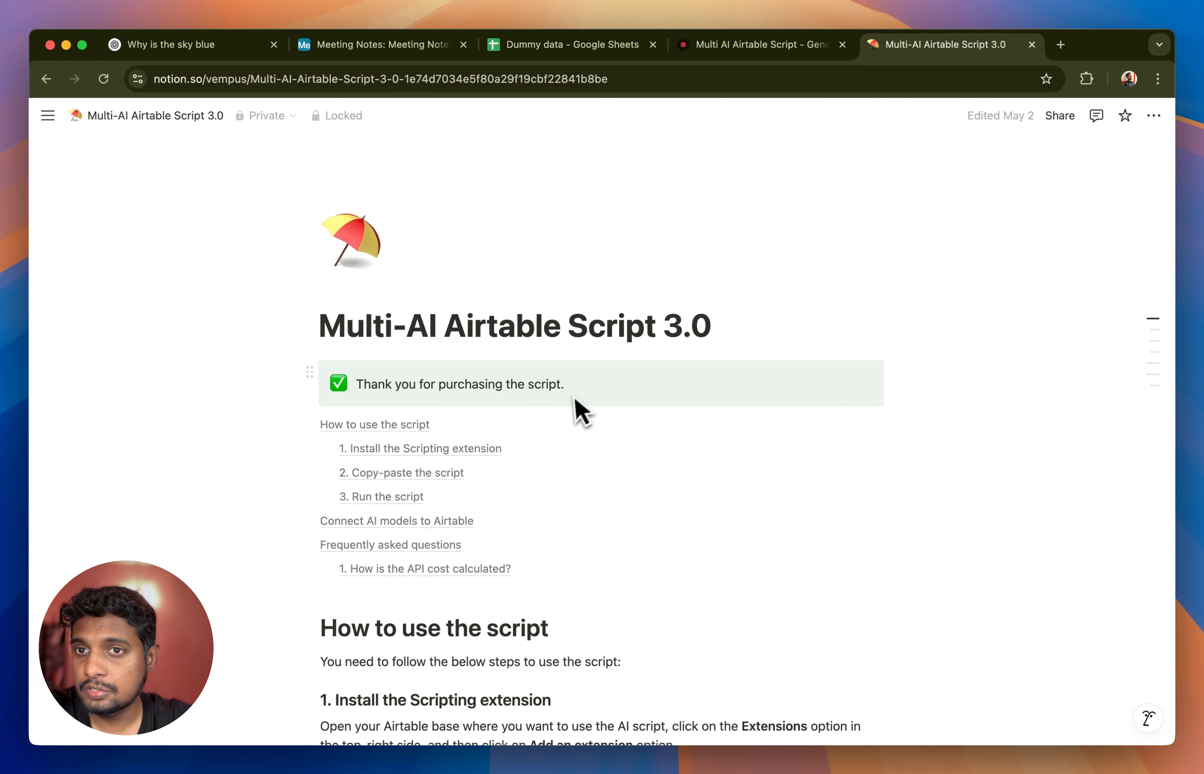
pyautogui.scroll(-15, 570, 402)
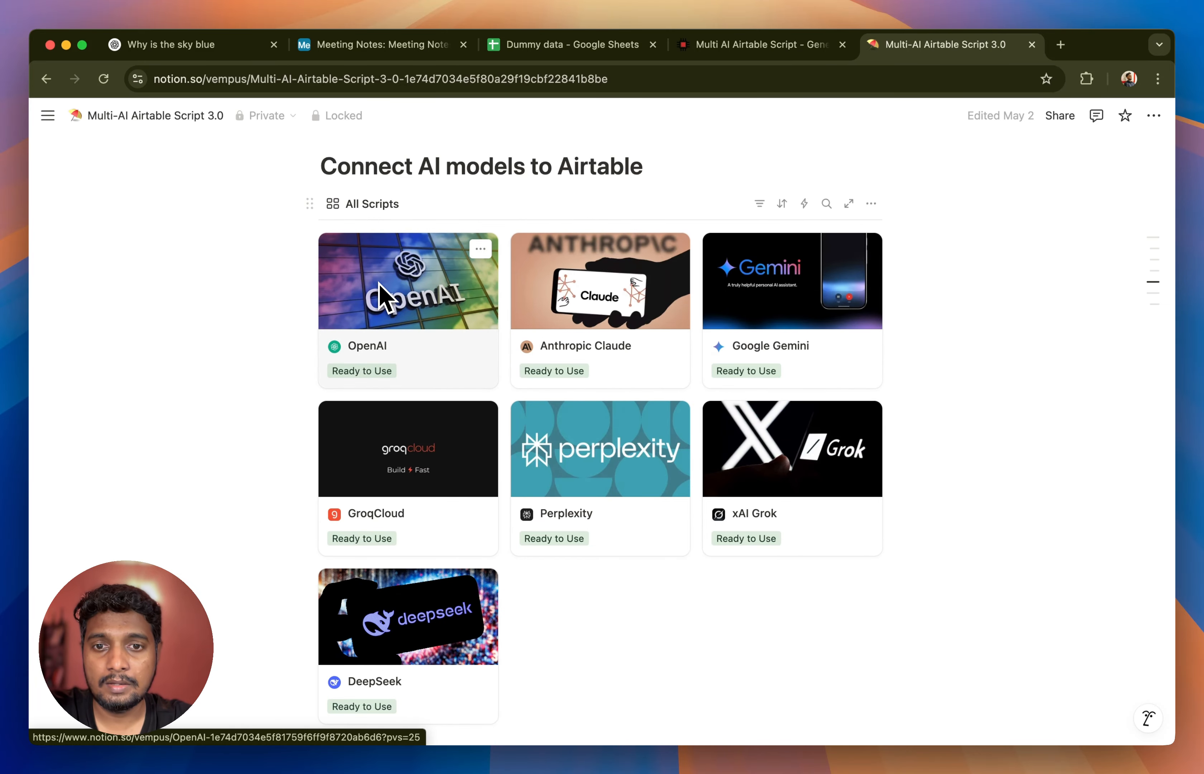
pyautogui.click(419, 326)
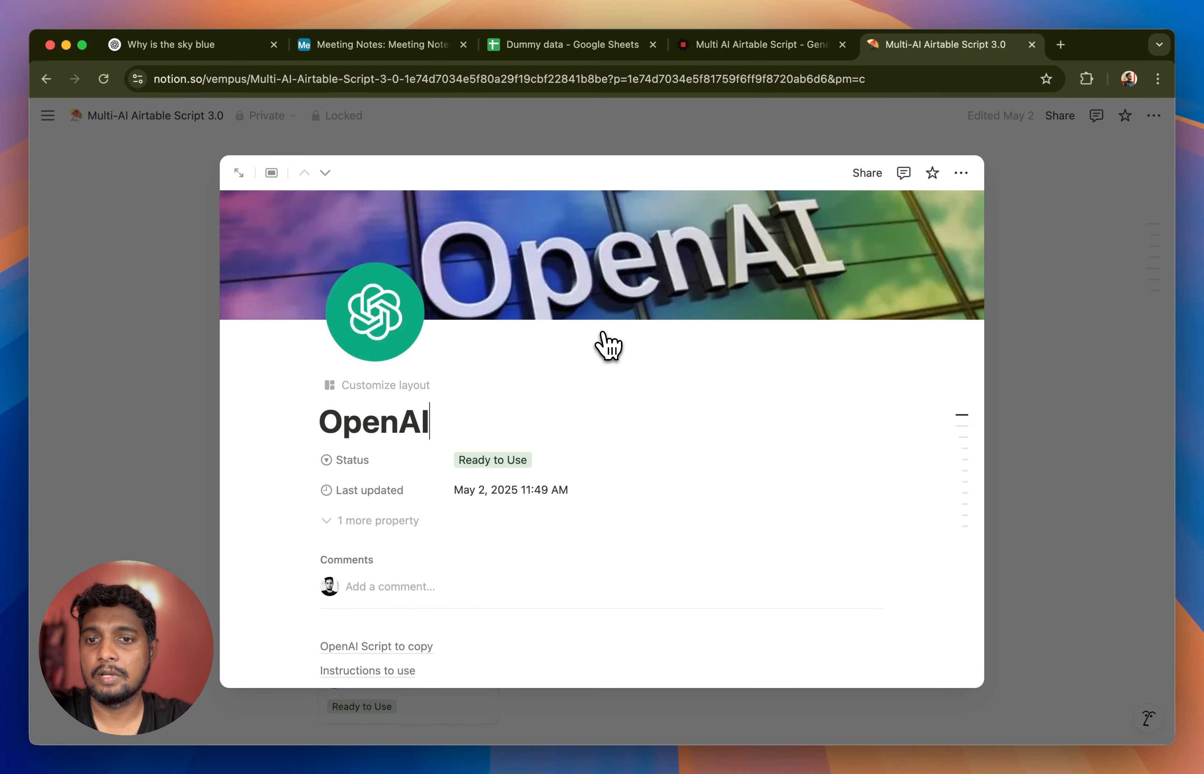
pyautogui.scroll(-6, 609, 346)
pyautogui.click(610, 343)
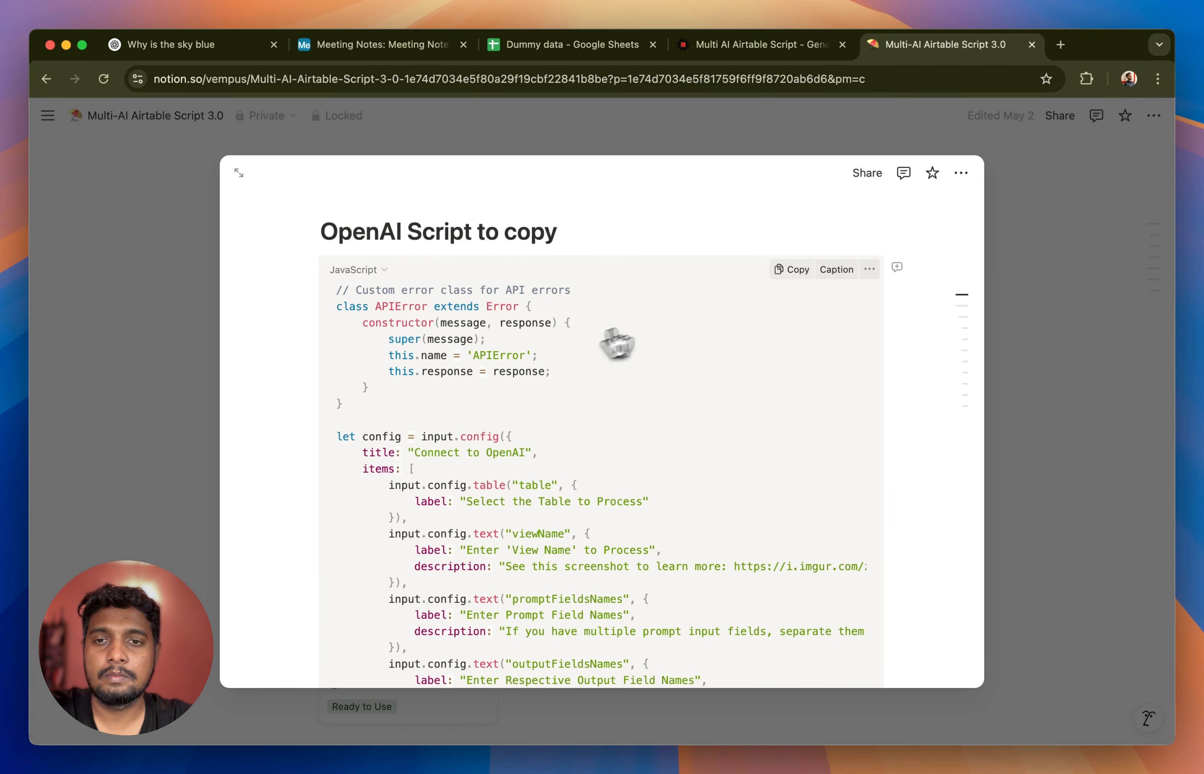
pyautogui.click(789, 270)
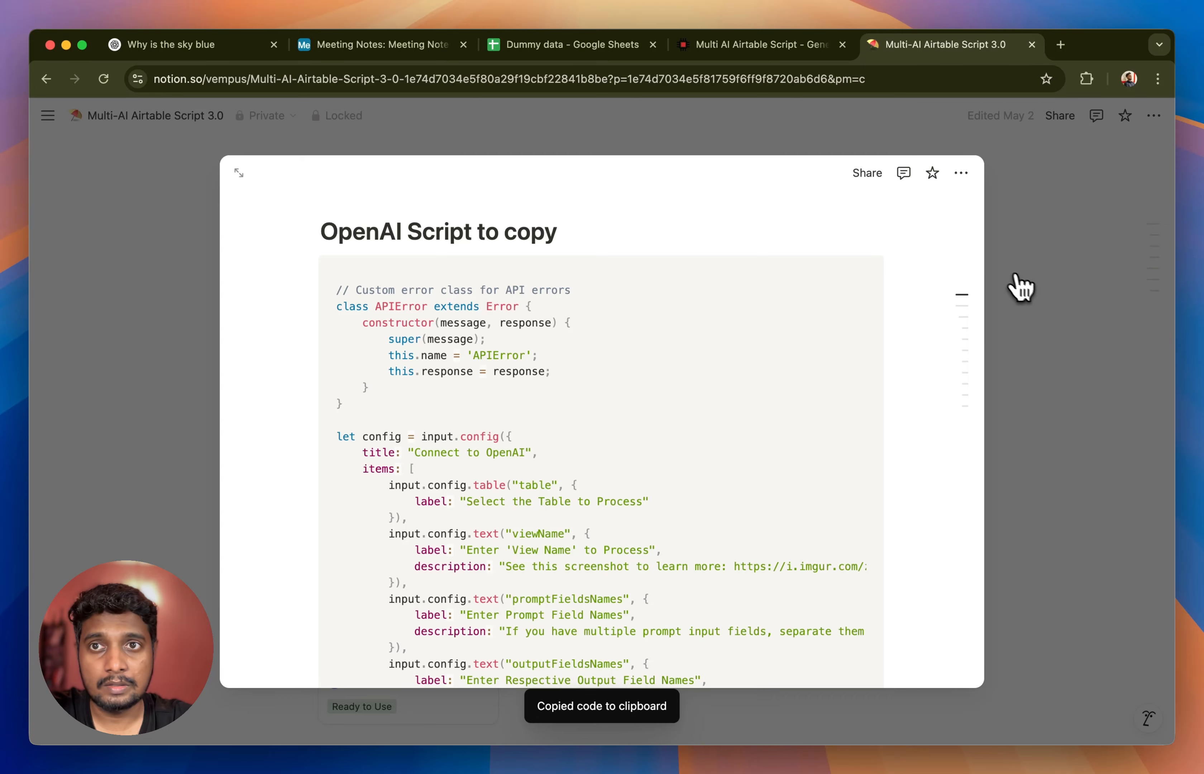
# - Replace the sample code in Airtable's Scripting extension with the copied OpenAI script, review its settings form, and close the enlarged editor
pyautogui.click(355, 46)
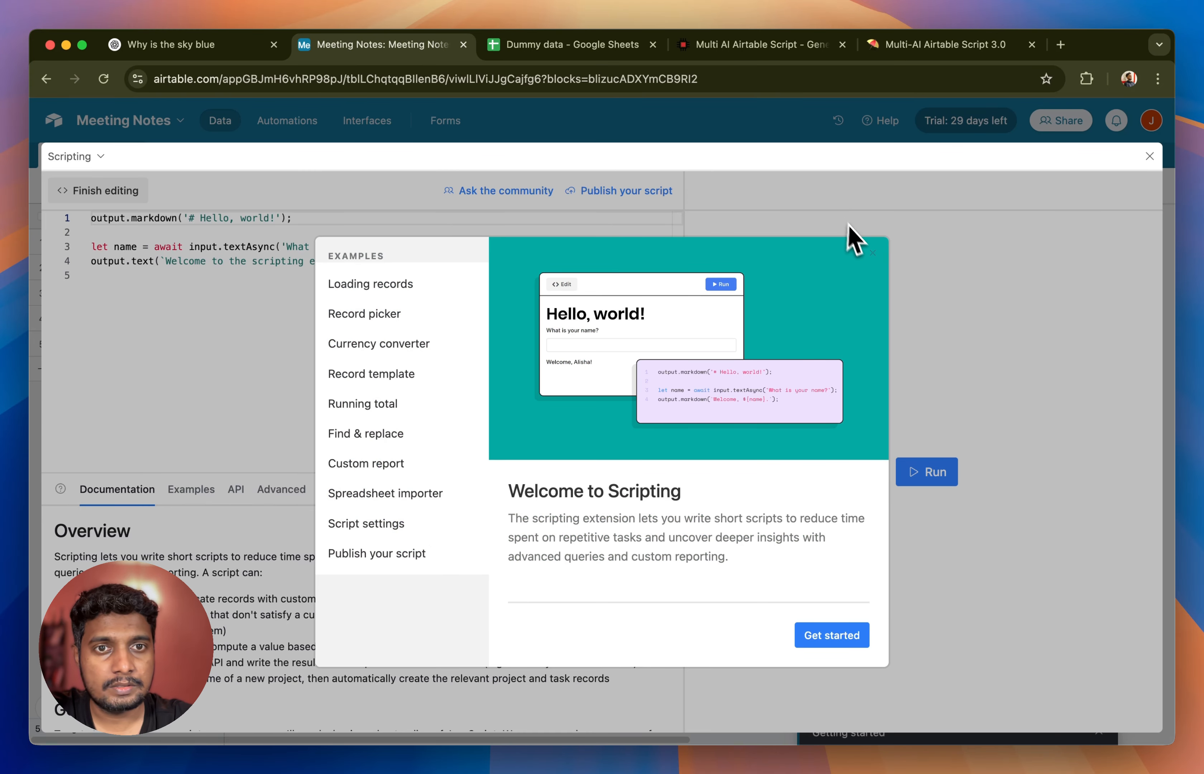
pyautogui.click(873, 253)
pyautogui.click(182, 352)
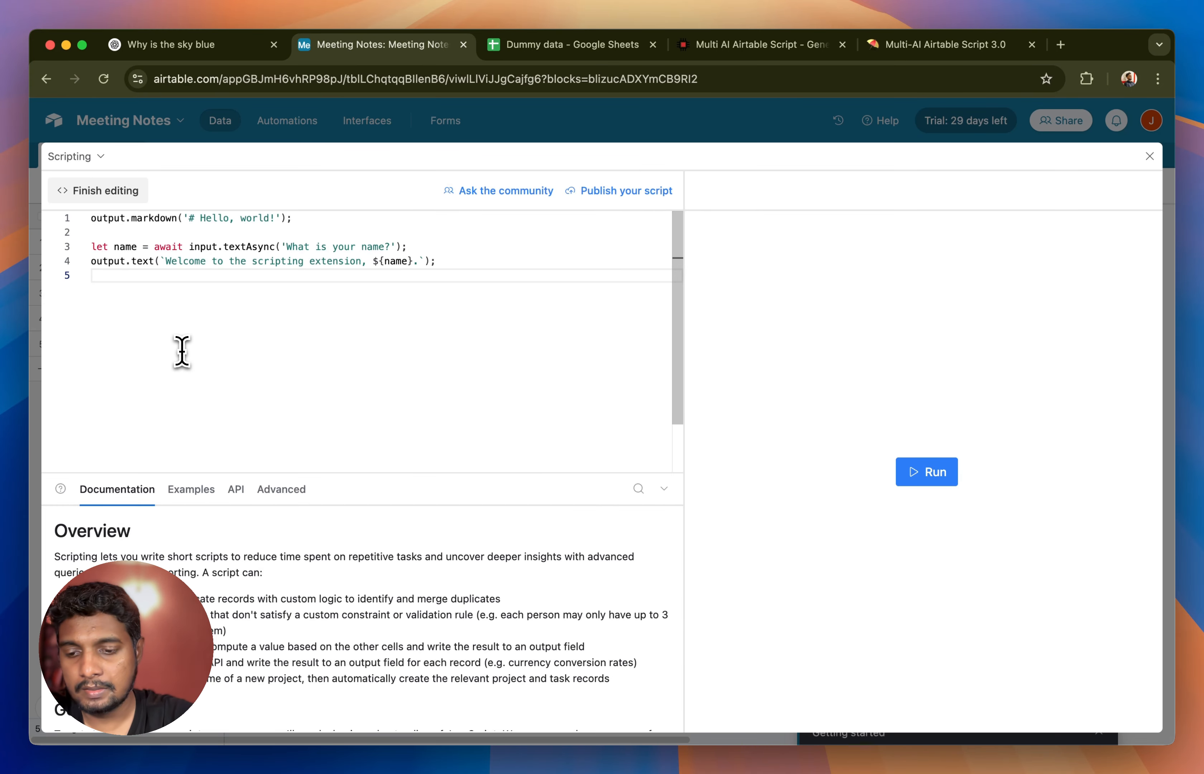
pyautogui.press('super+a')
pyautogui.press('BackSpace')
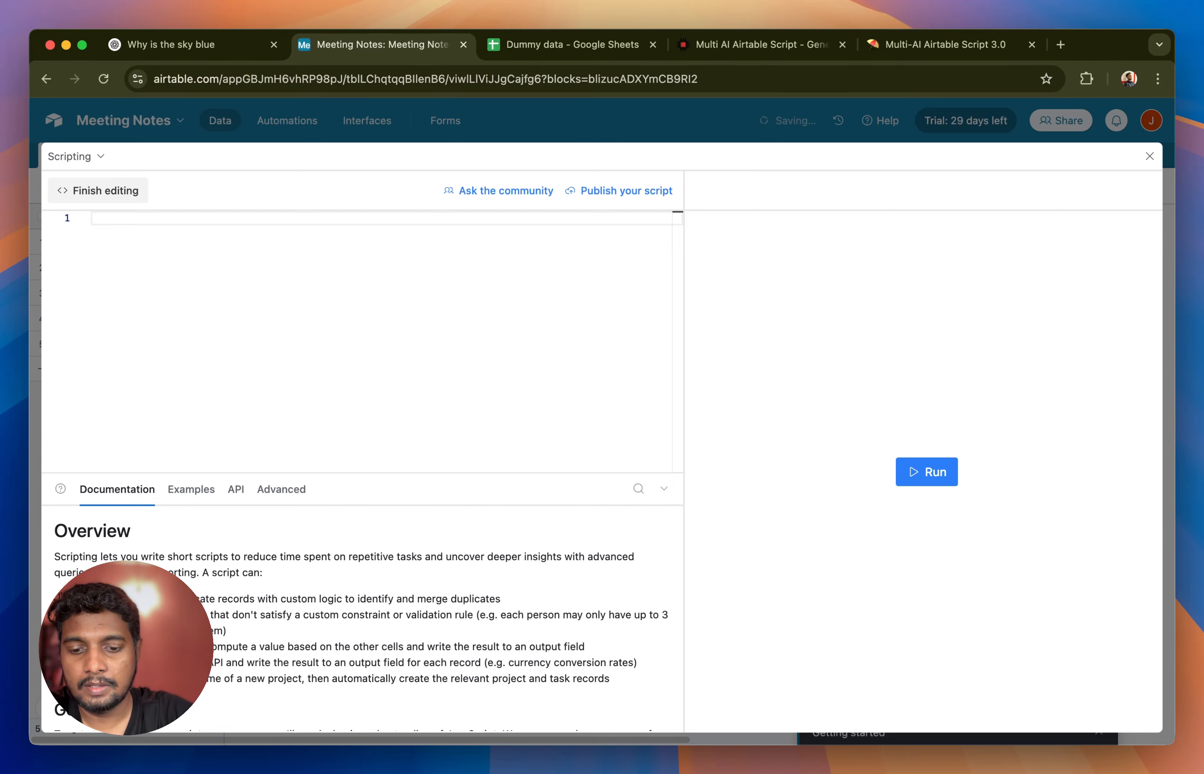
pyautogui.press('super+v')
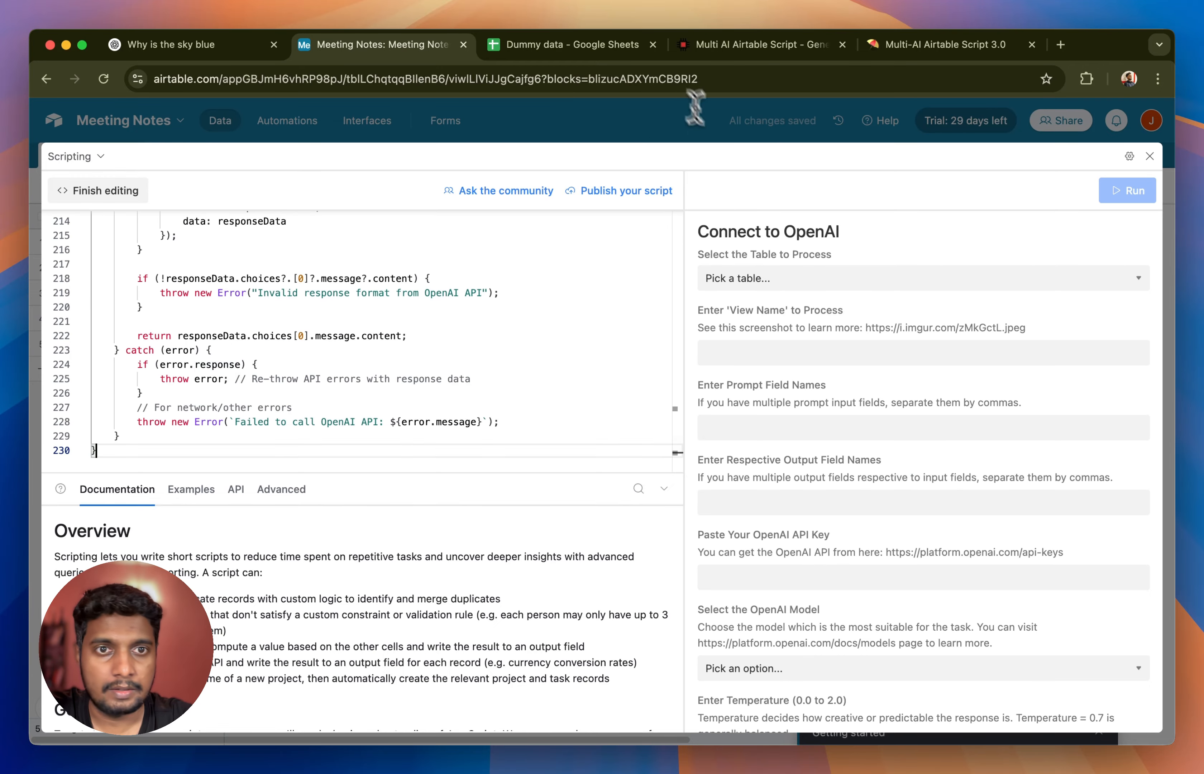
pyautogui.scroll(-1, 851, 424)
pyautogui.scroll(-5, 851, 424)
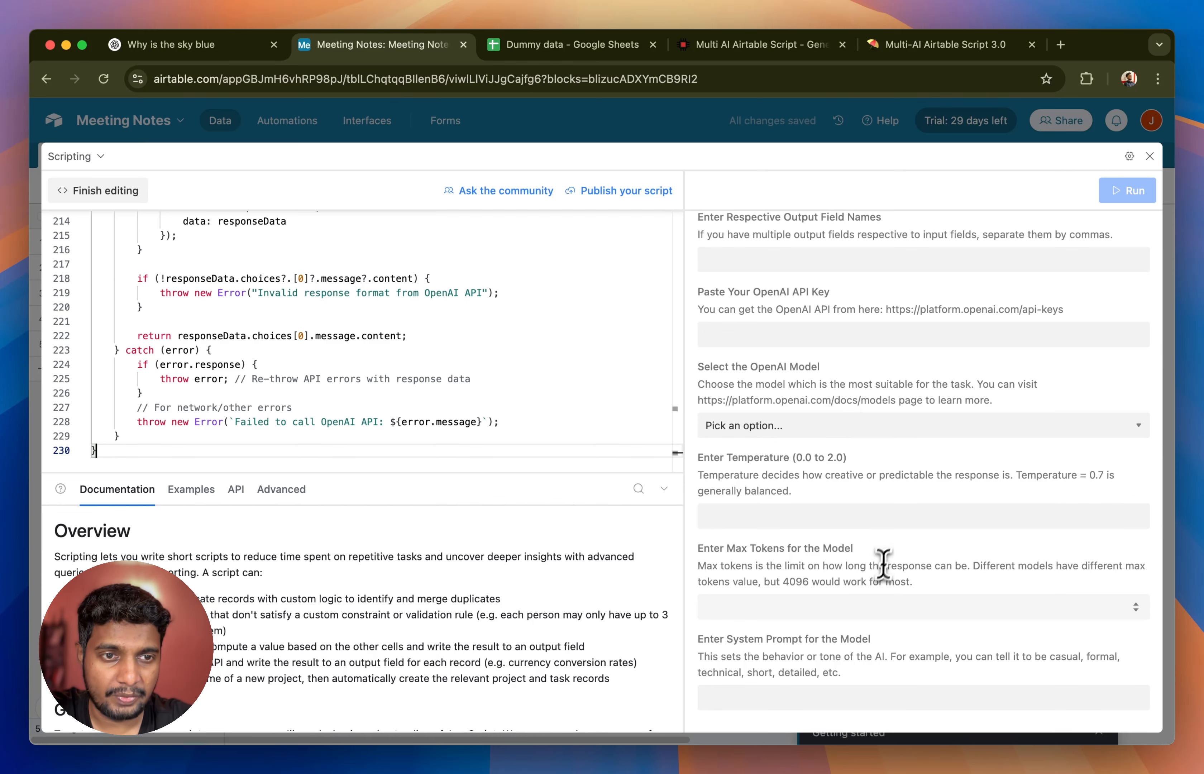
pyautogui.click(1151, 156)
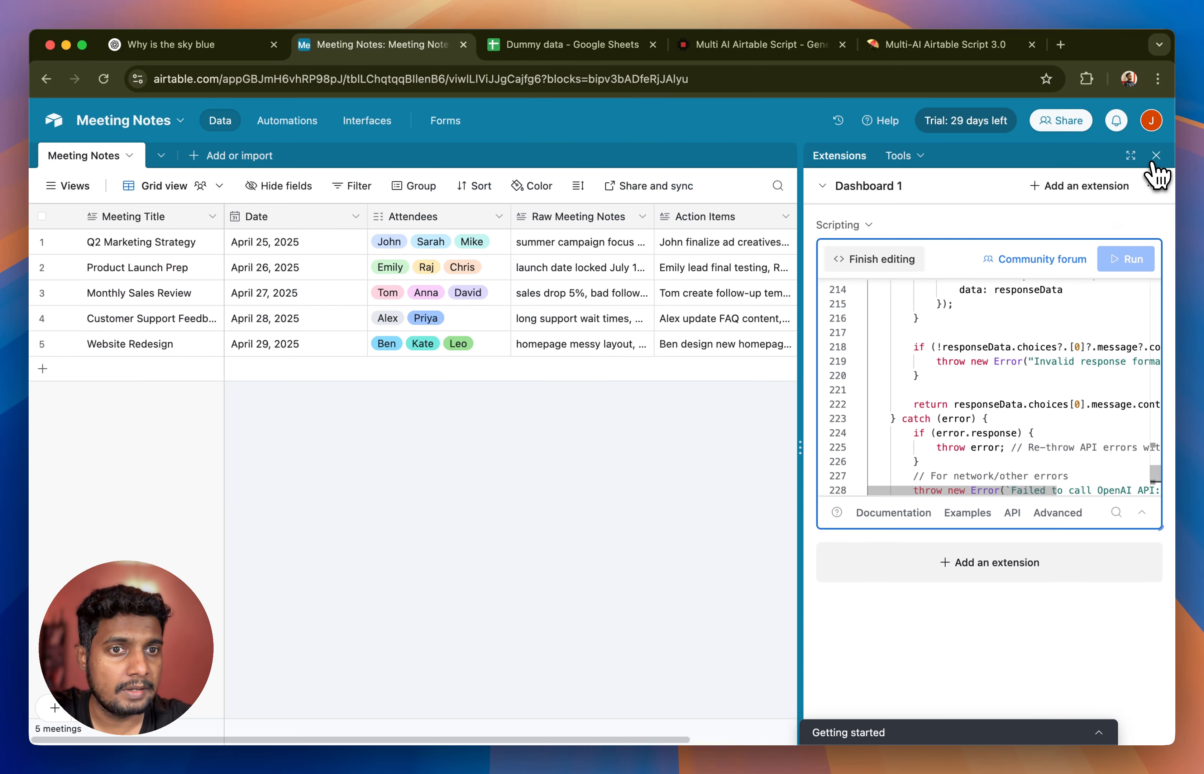
# - Finish editing the script and enlarge the Scripting extension vertically to look through its Connect to OpenAI settings form
pyautogui.click(871, 259)
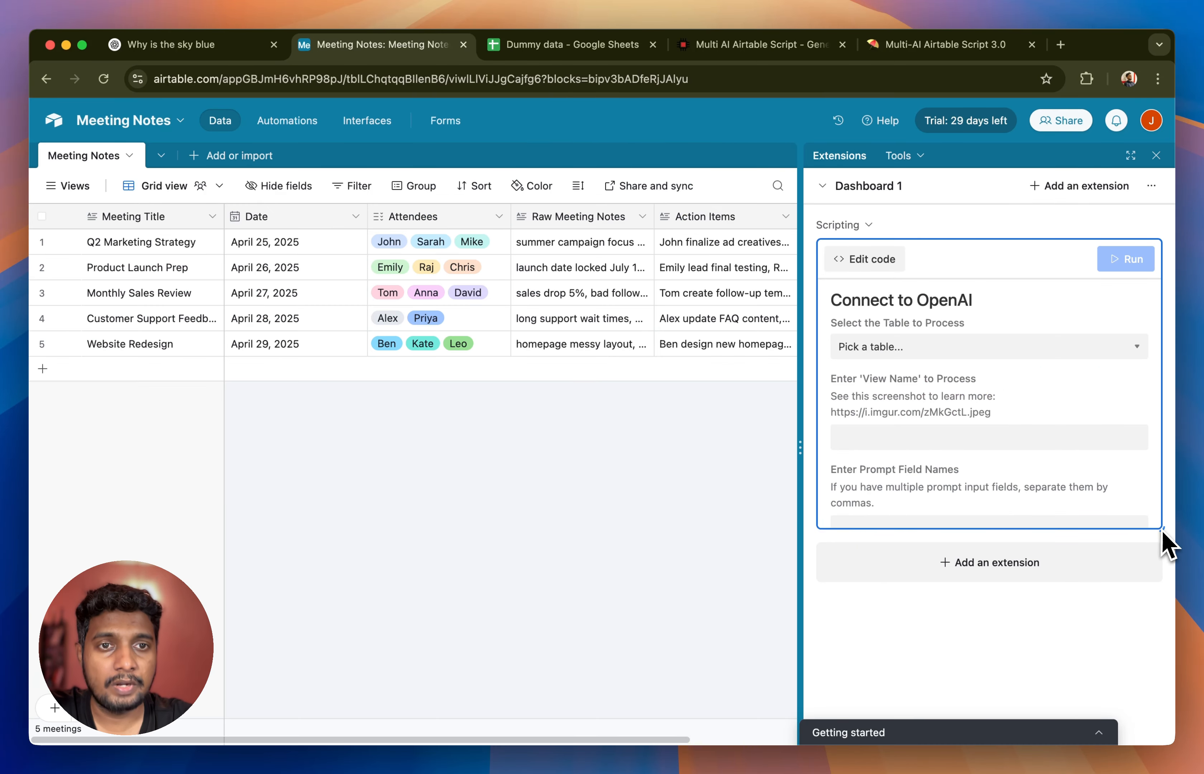
pyautogui.moveTo(1163, 545); pyautogui.dragTo(1162, 695)
pyautogui.scroll(-8, 1144, 526)
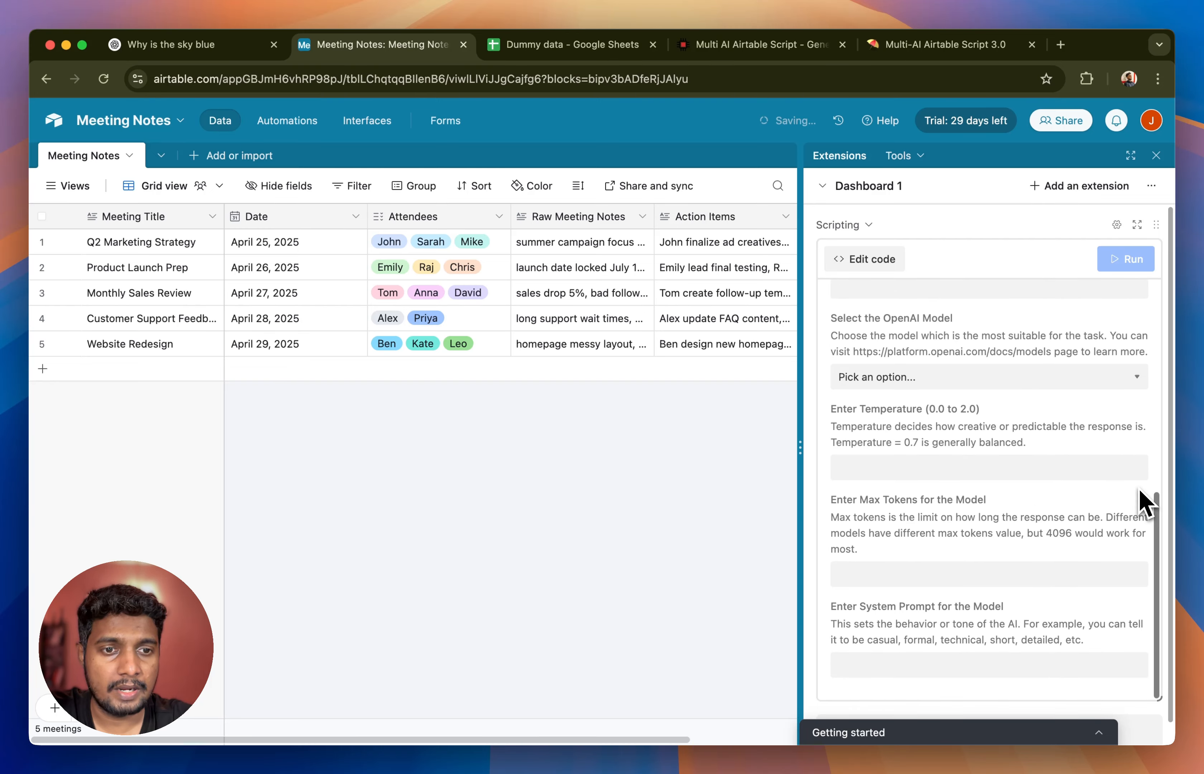
pyautogui.scroll(8, 1139, 489)
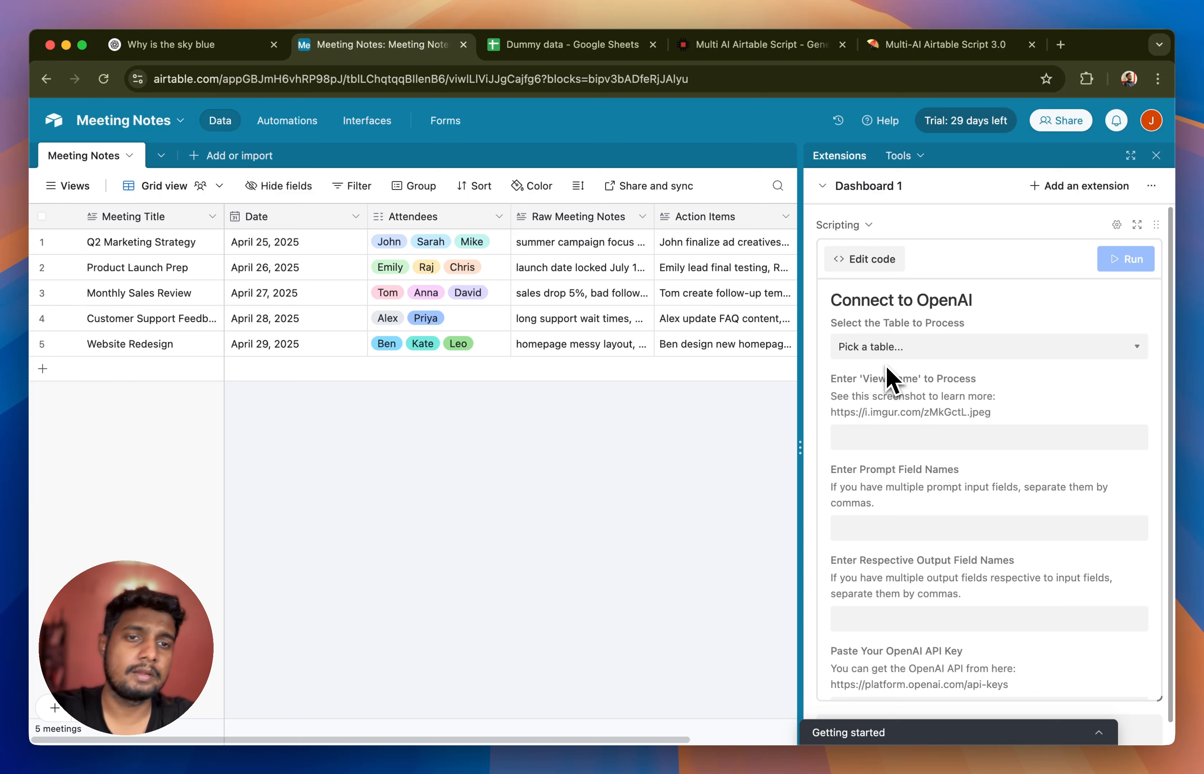
# - Set the script's table to process to Meeting Notes and its view name to Grid view, using the views list for reference
pyautogui.click(887, 349)
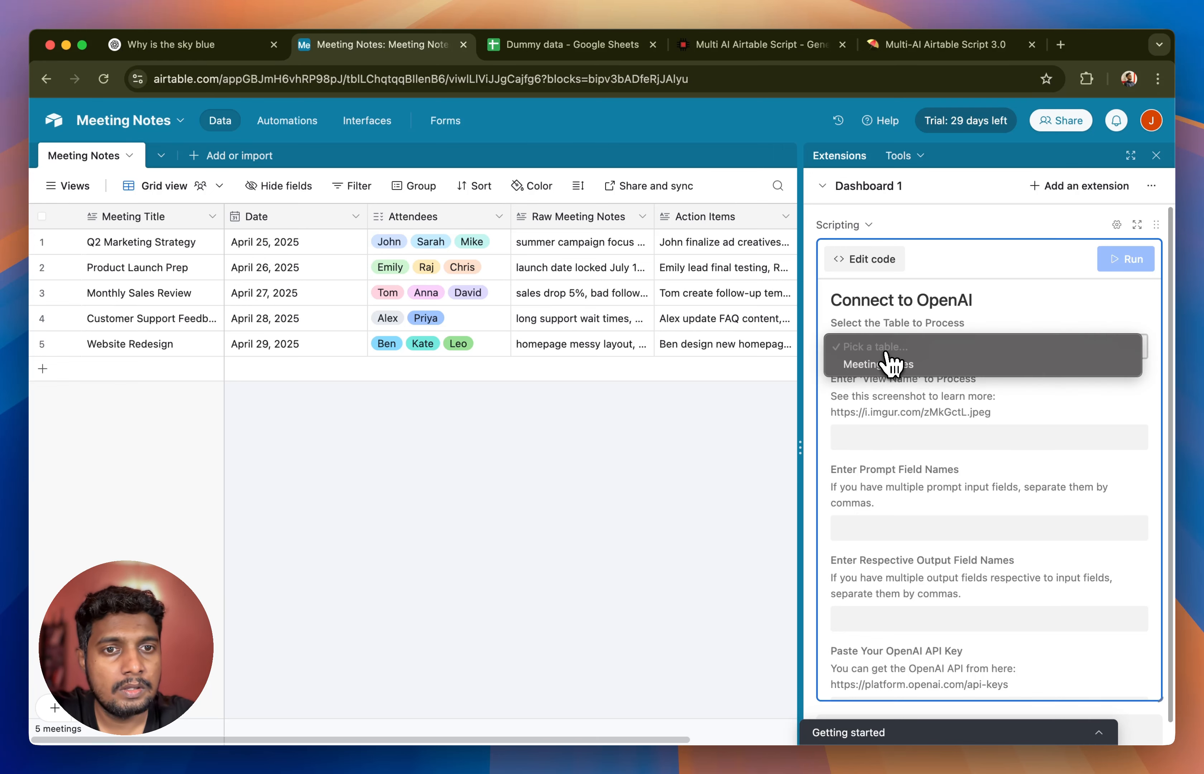
pyautogui.click(883, 370)
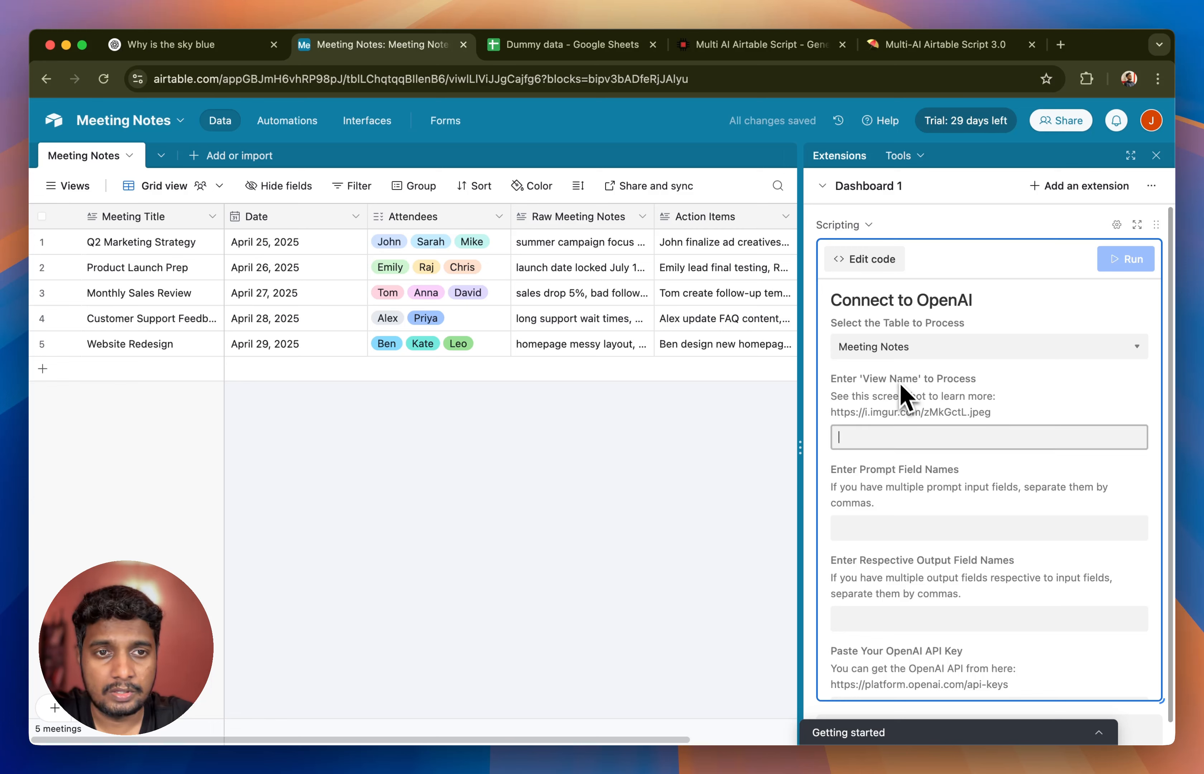
pyautogui.click(981, 436)
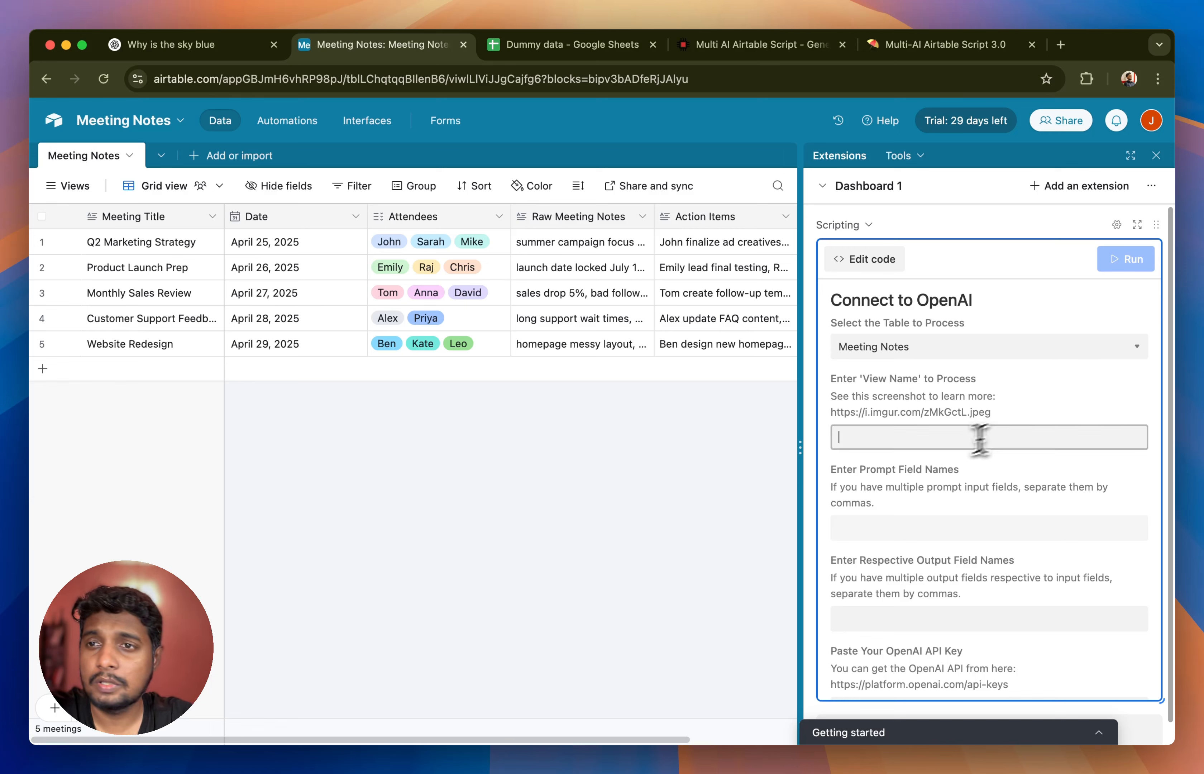
pyautogui.moveTo(145, 188)
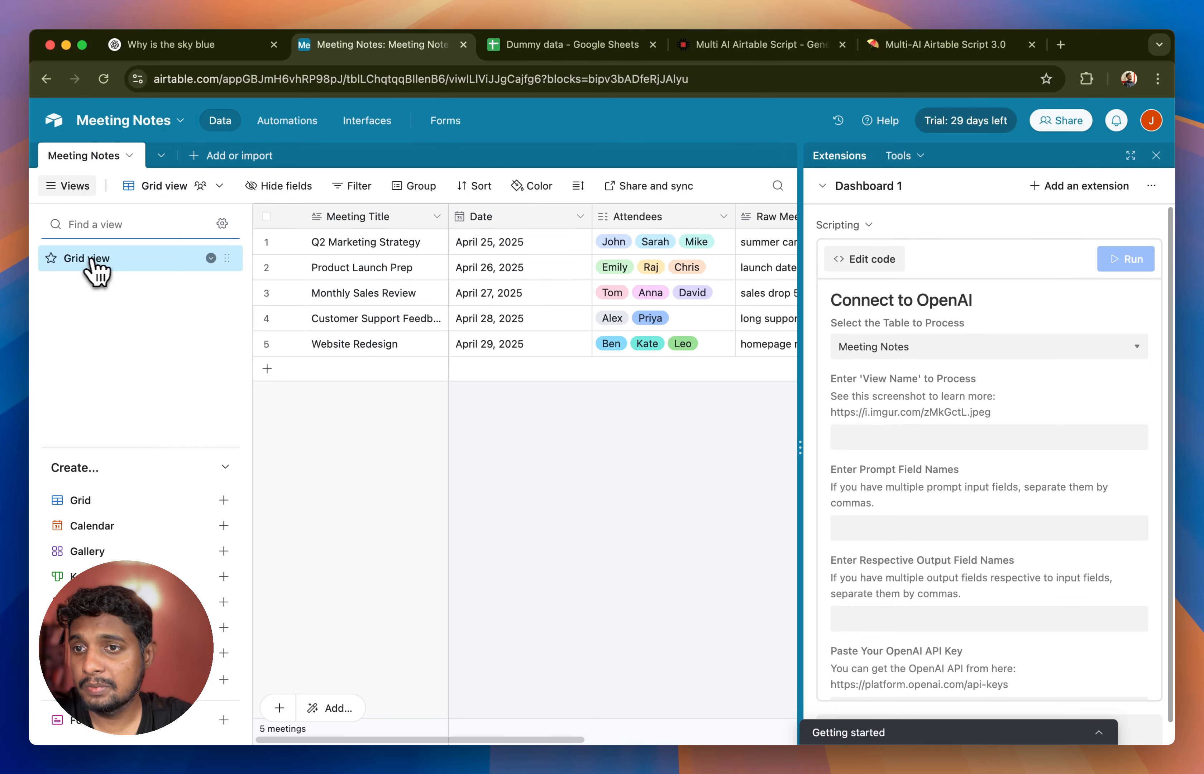
pyautogui.click(990, 444)
pyautogui.write('Grid view')
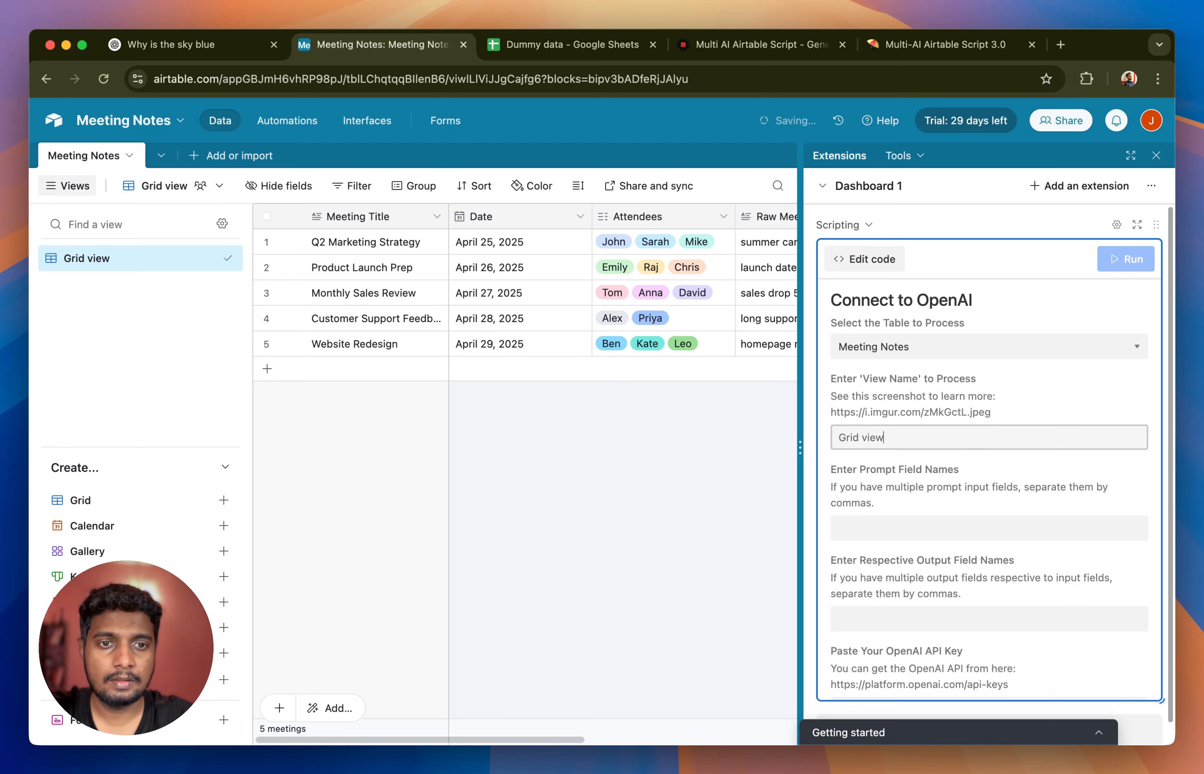
pyautogui.click(995, 489)
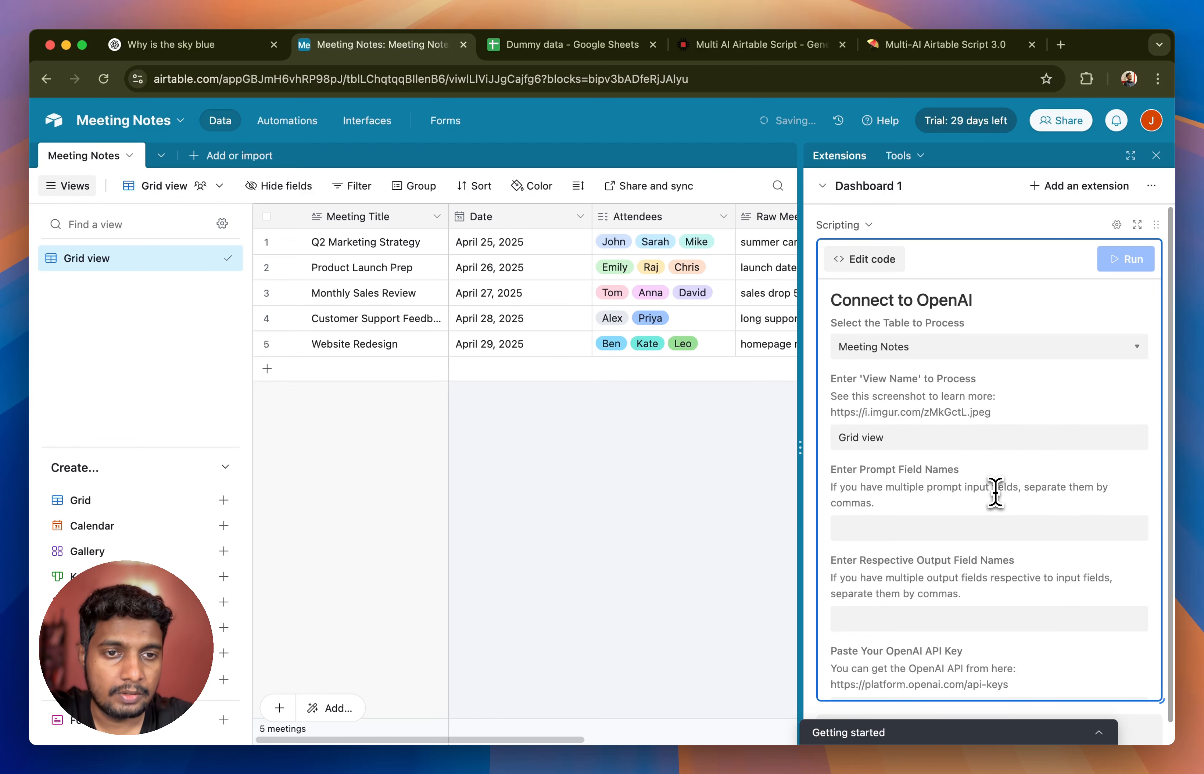
pyautogui.scroll(-3, 997, 489)
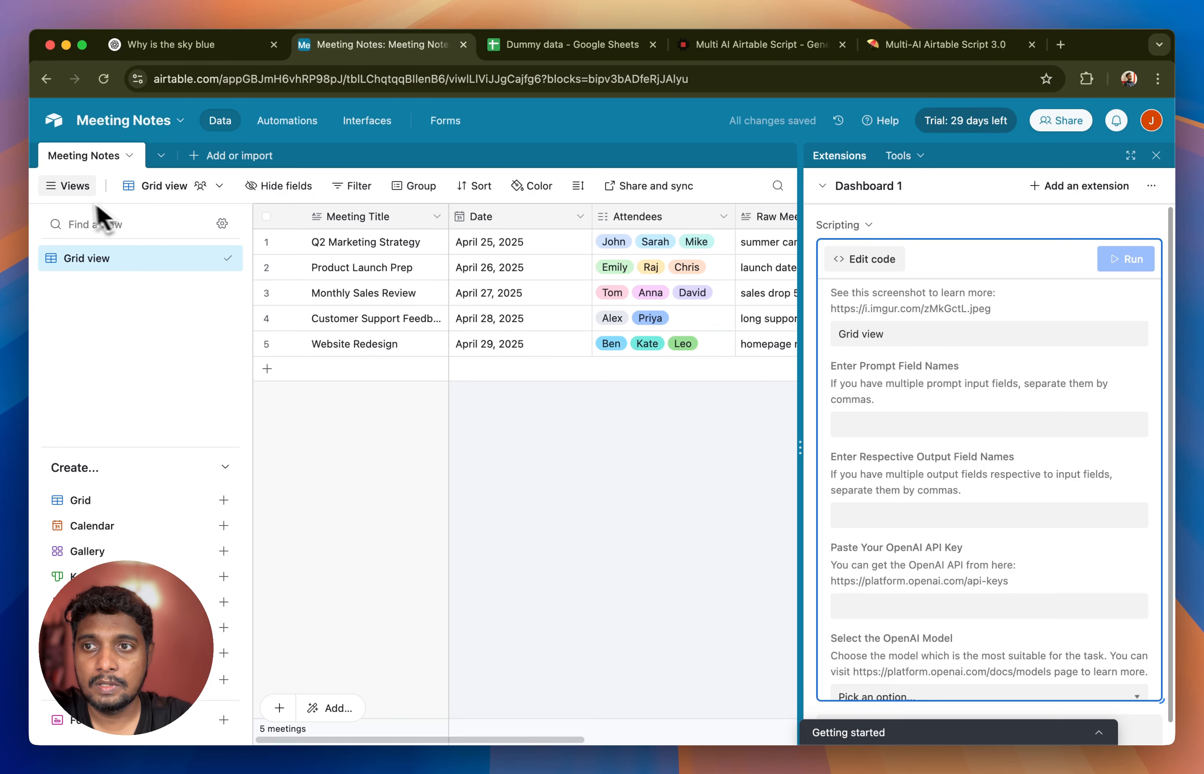
pyautogui.click(75, 191)
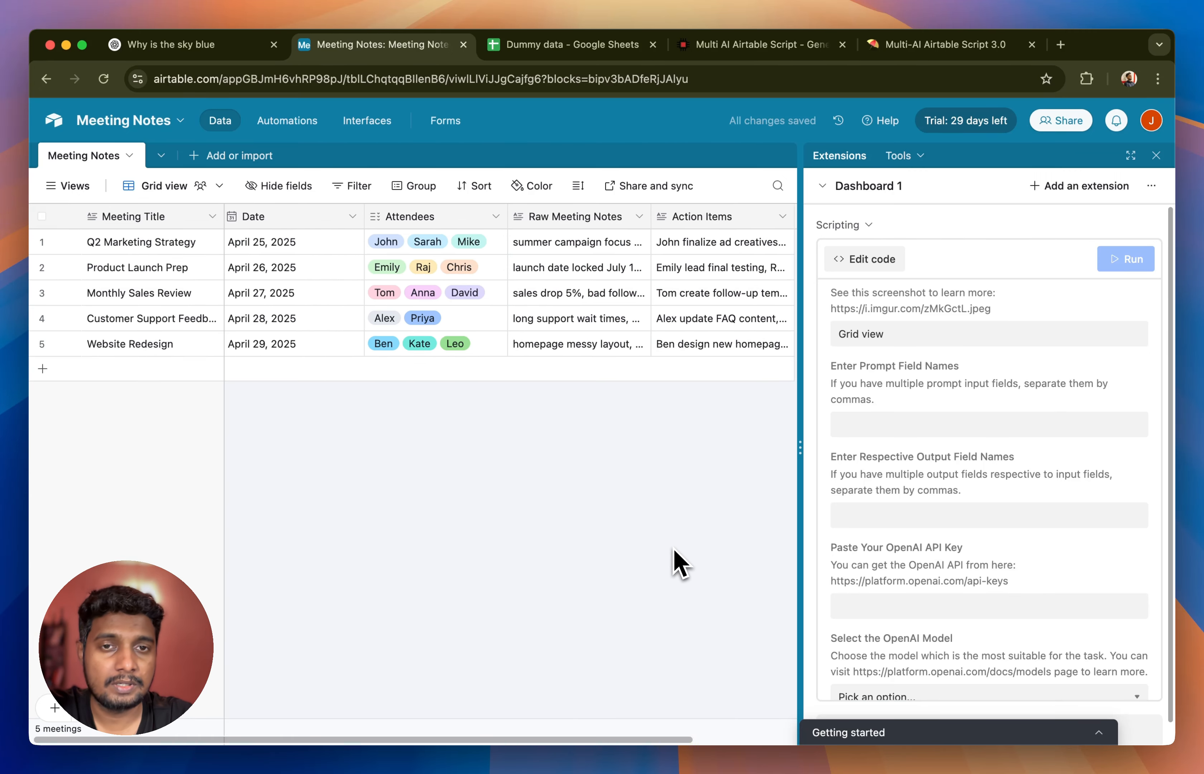
# - Switch to the ChatGPT conversation to review the example prompt and its answer, and return to the Airtable base
pyautogui.hscroll(7, 674, 564)
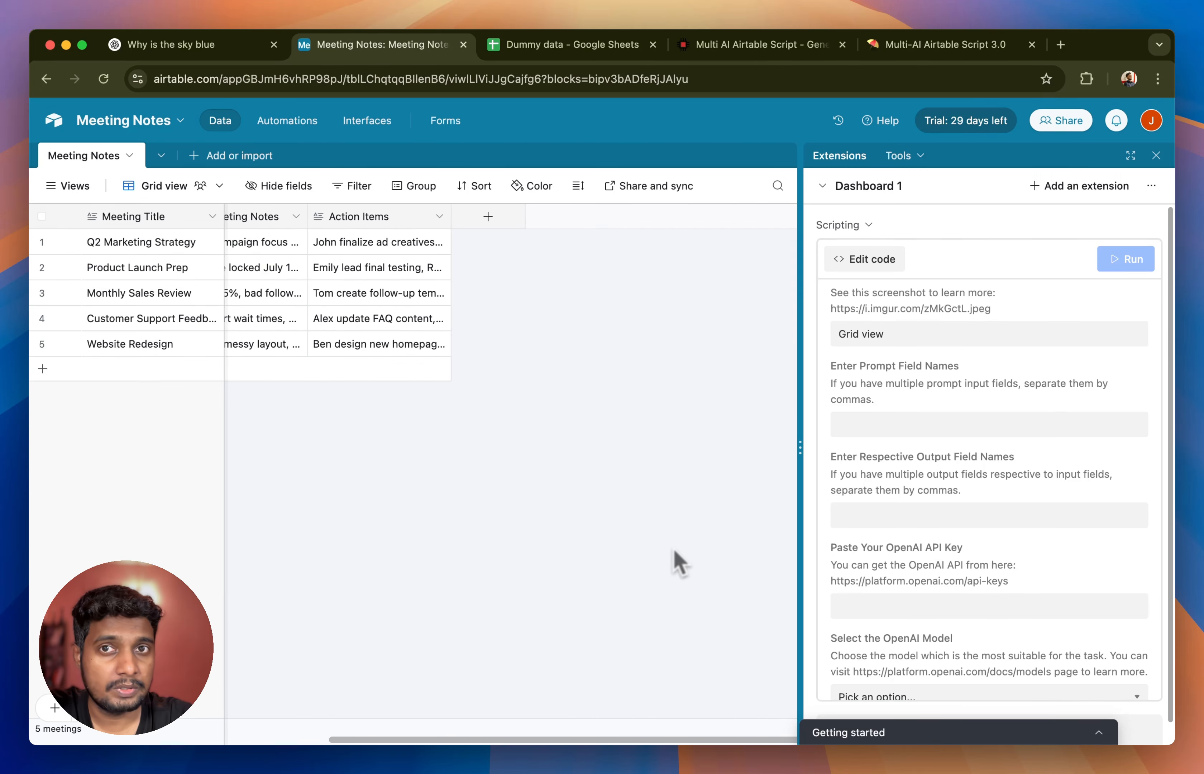
pyautogui.click(207, 45)
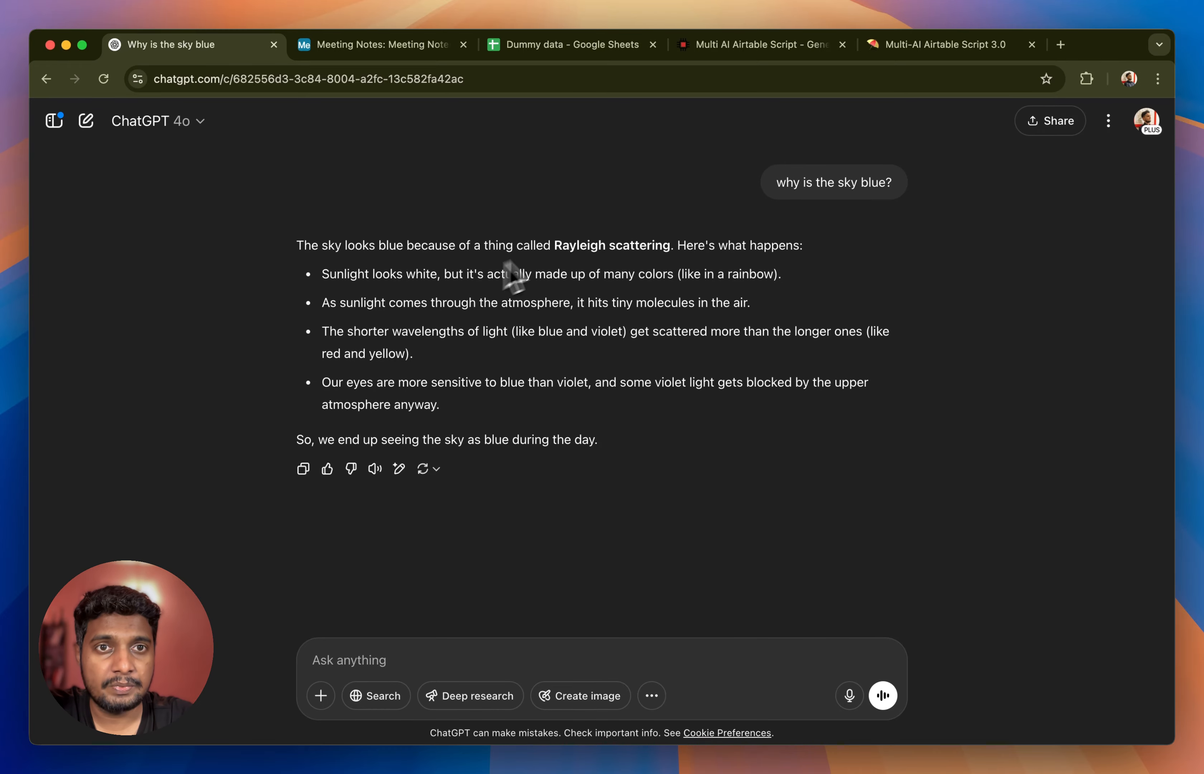
pyautogui.tripleClick(819, 182)
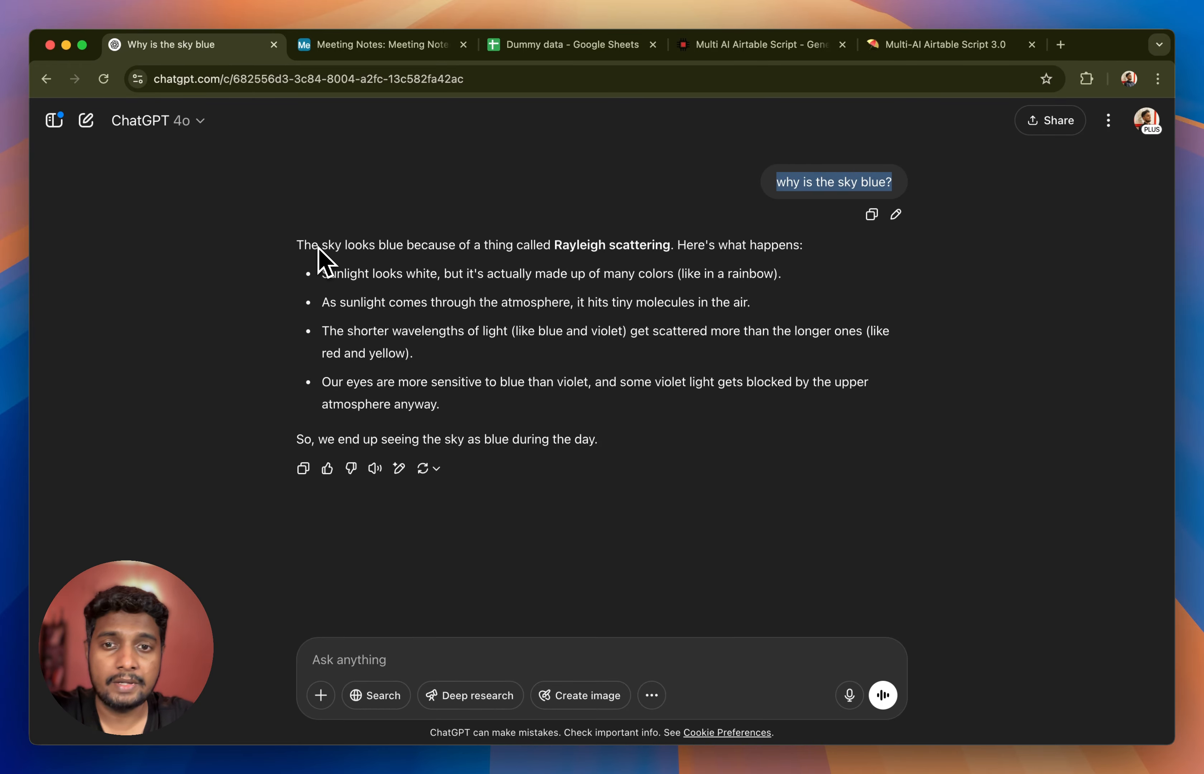
pyautogui.hotkey('ctrl', 'Tab')
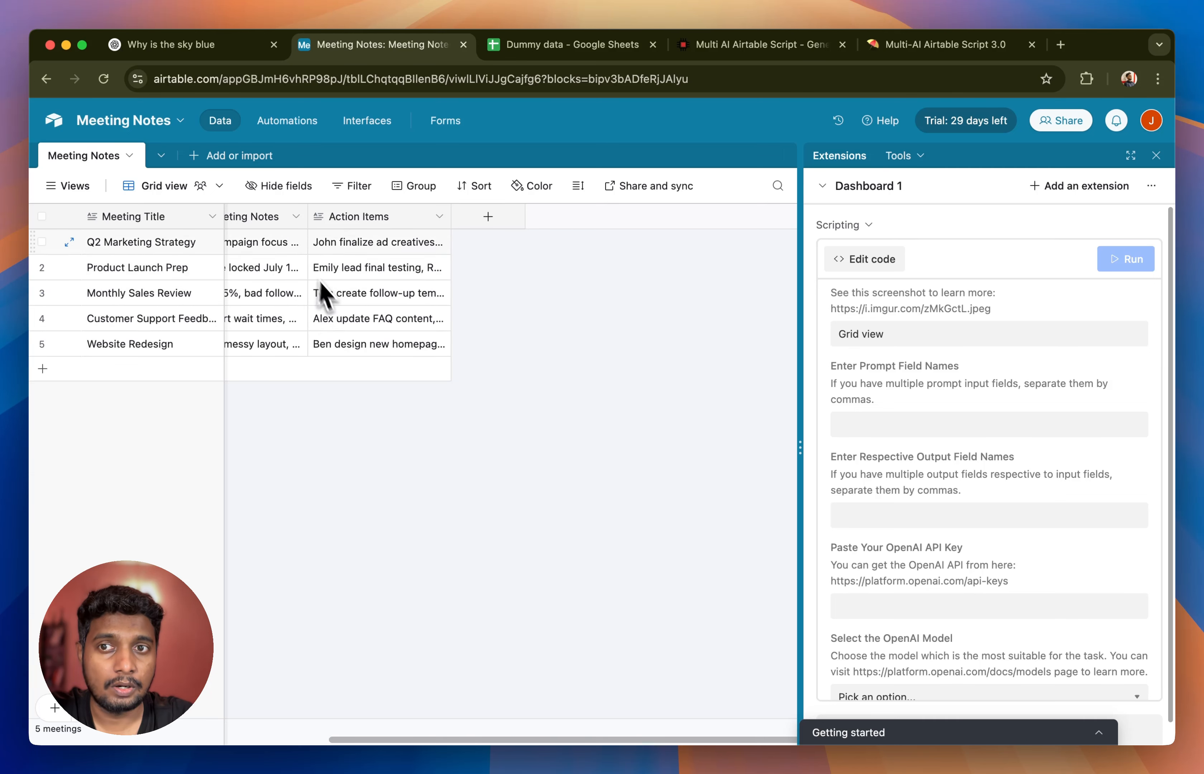
# - Add a Formula field named PROMPT to the Meeting Notes table with the formula "Summarize meeting notes"&{Meeting Title}
pyautogui.click(488, 216)
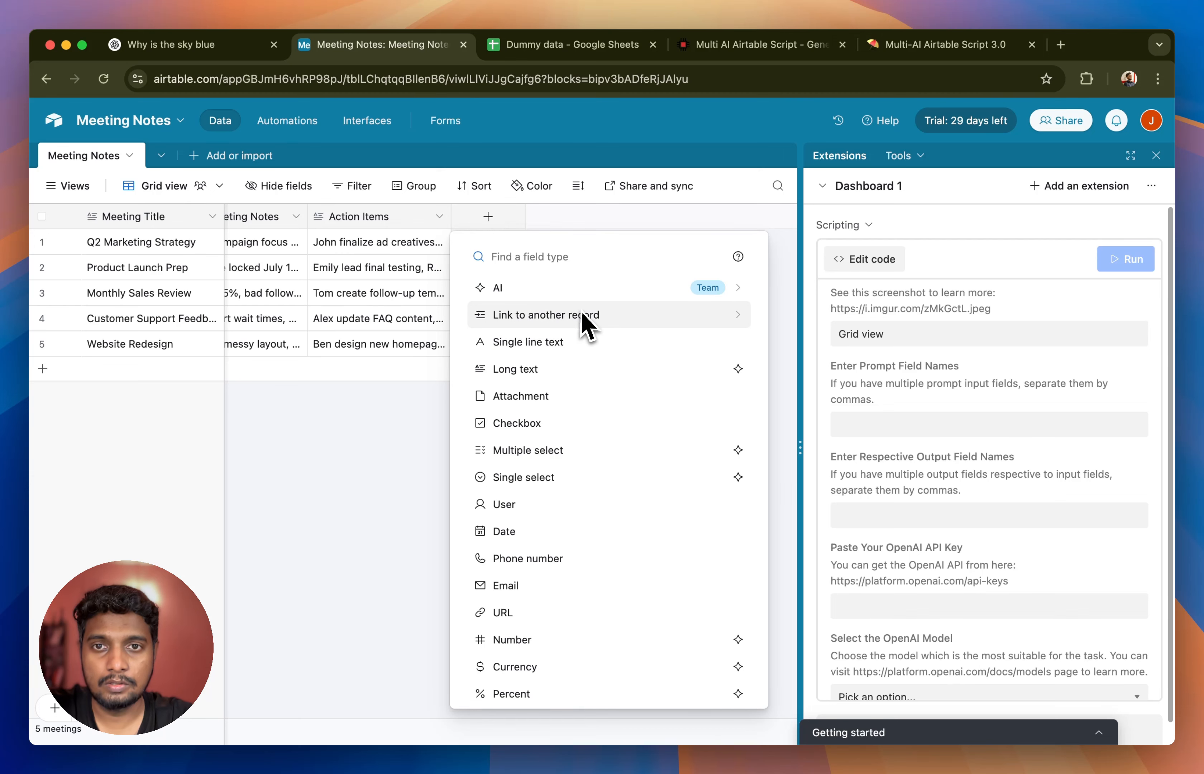
pyautogui.write('for')
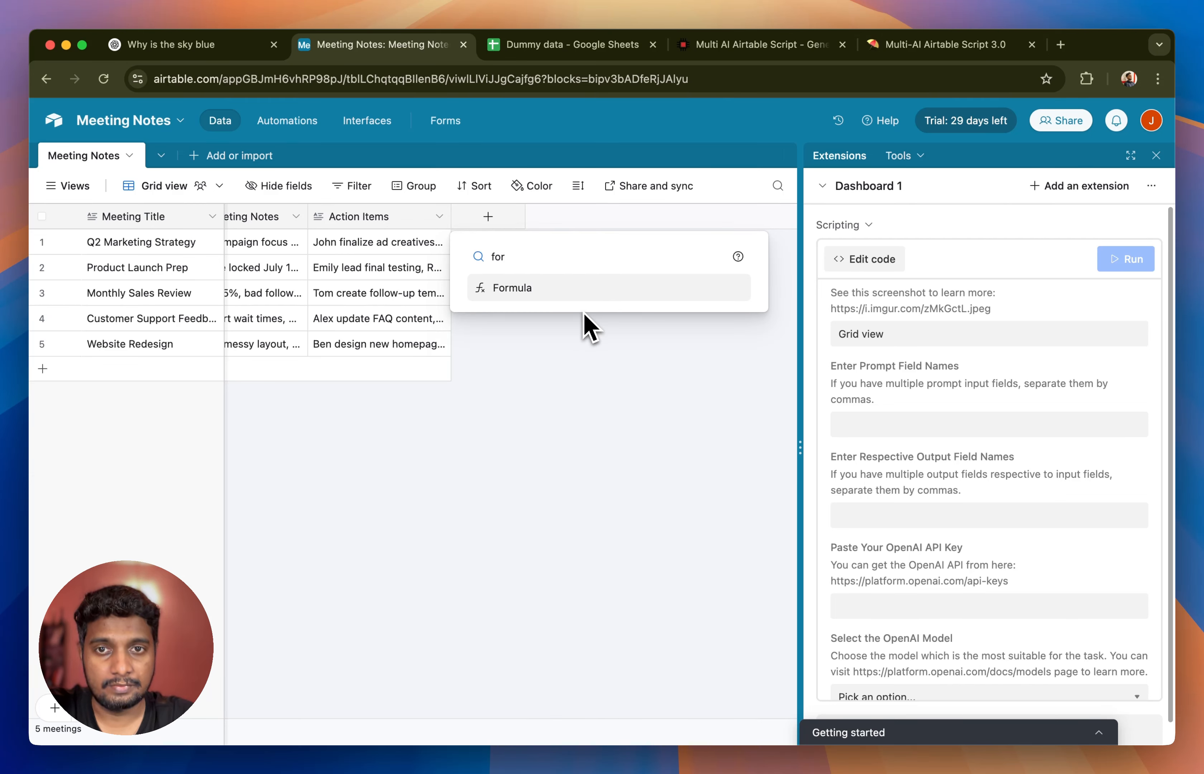
pyautogui.click(525, 290)
pyautogui.write('PROMPT')
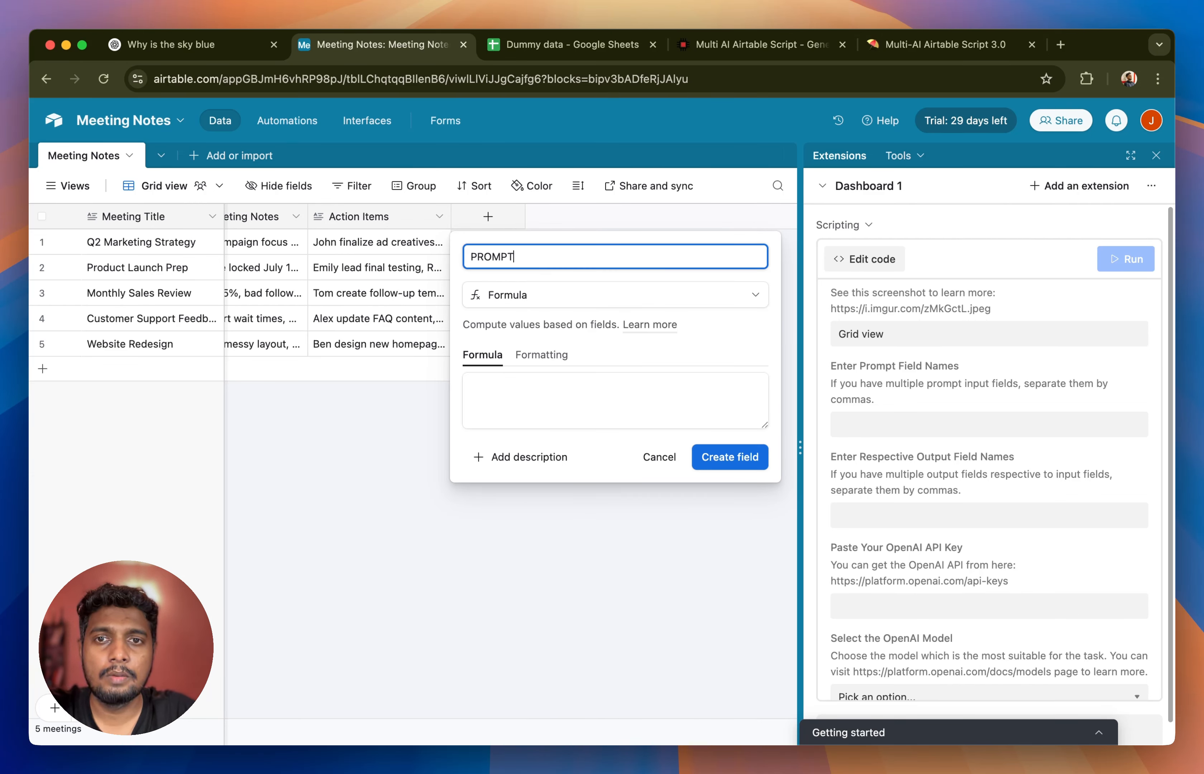
pyautogui.click(536, 397)
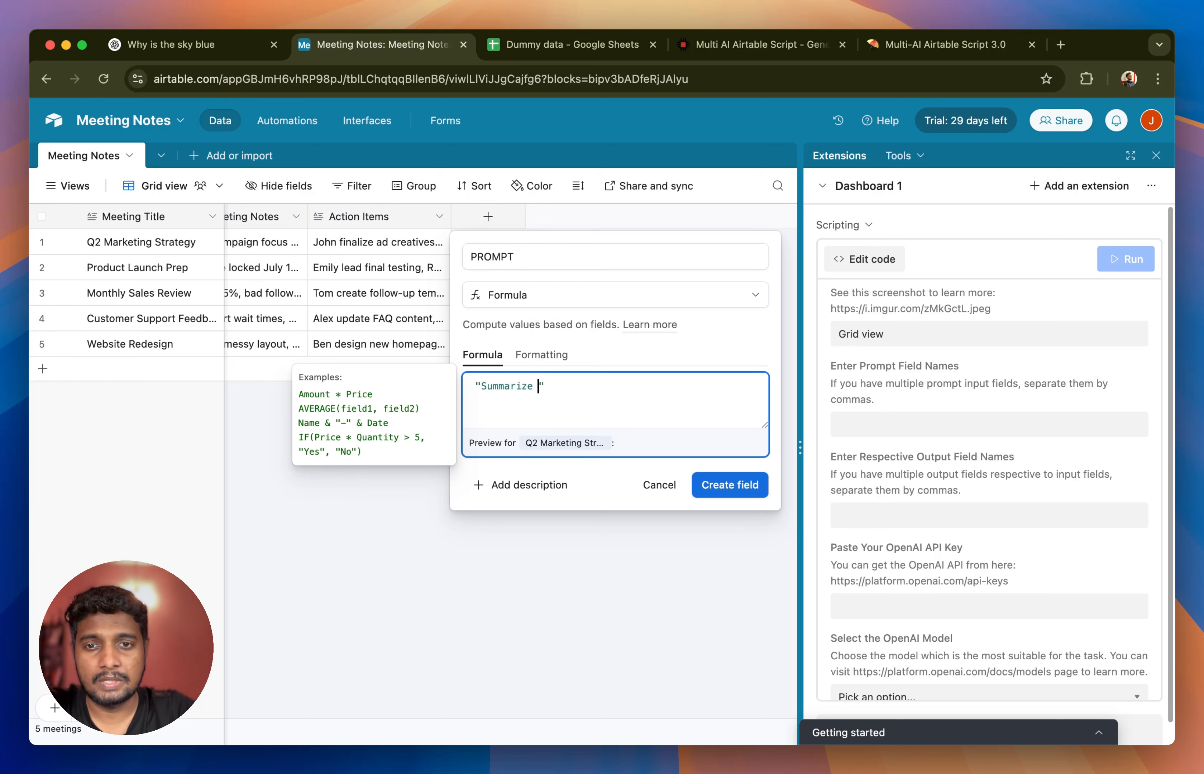
pyautogui.write('es"')
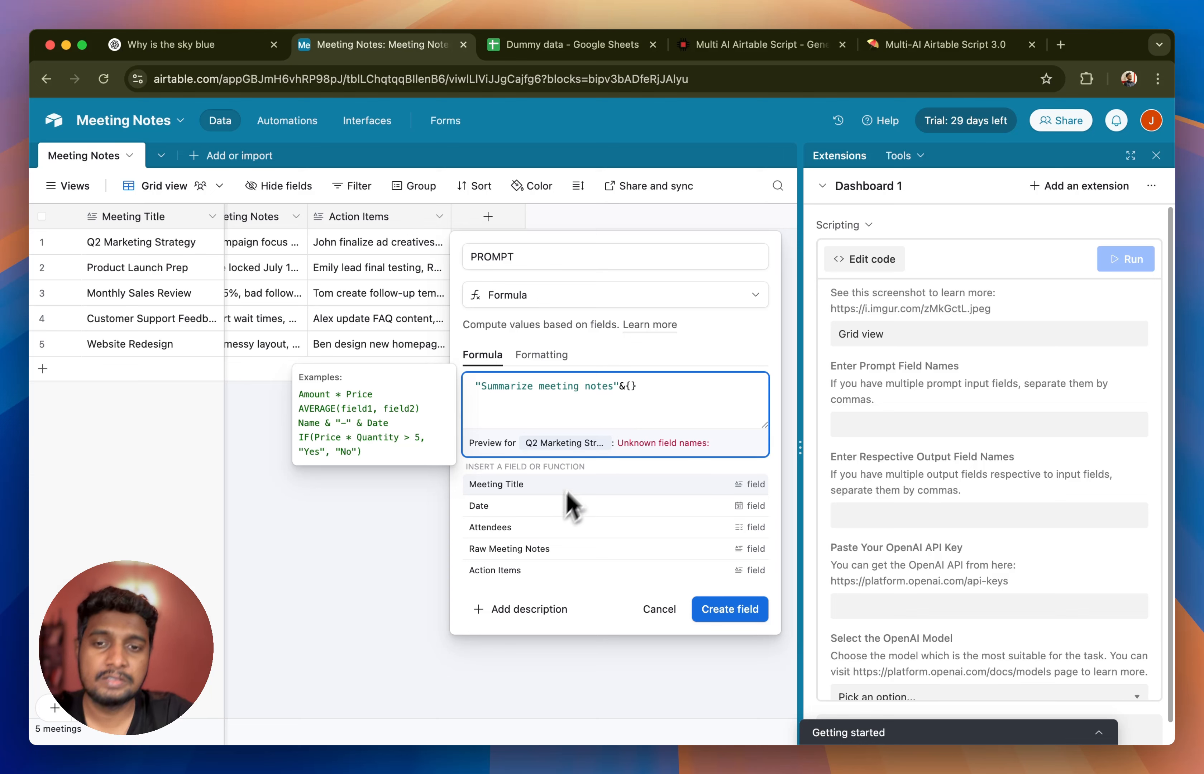
pyautogui.click(519, 485)
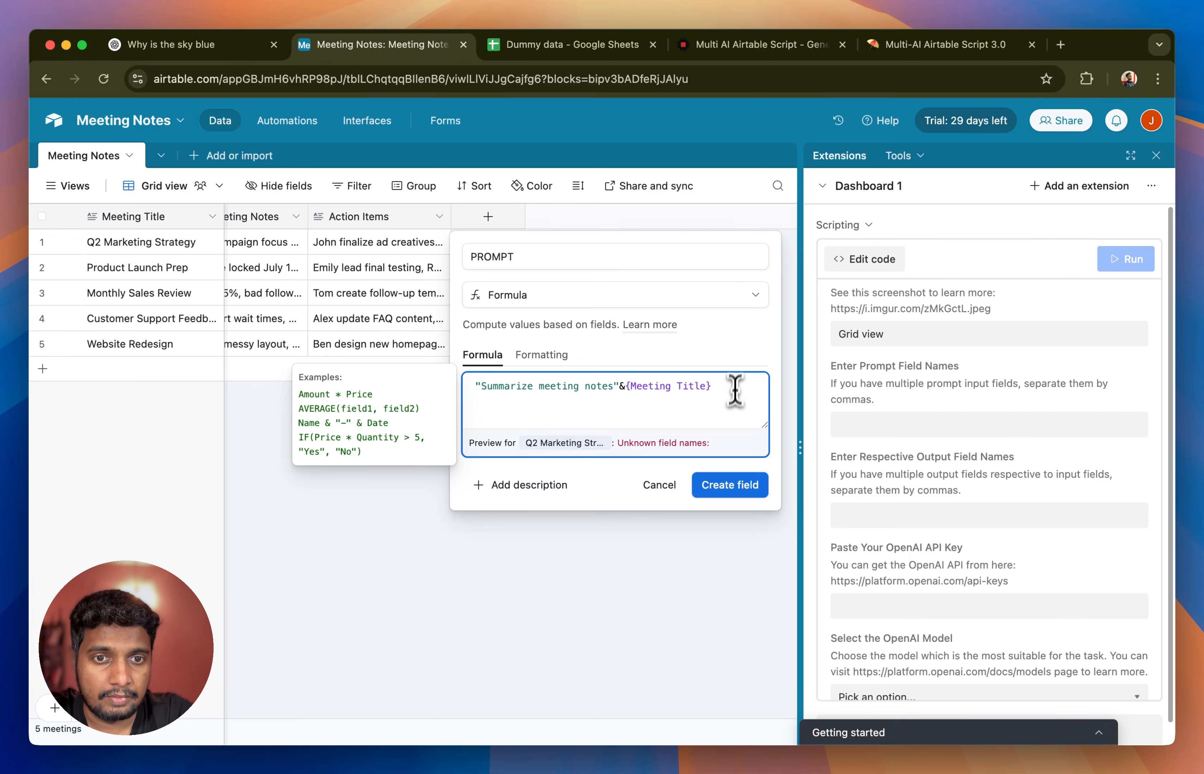
pyautogui.click(730, 484)
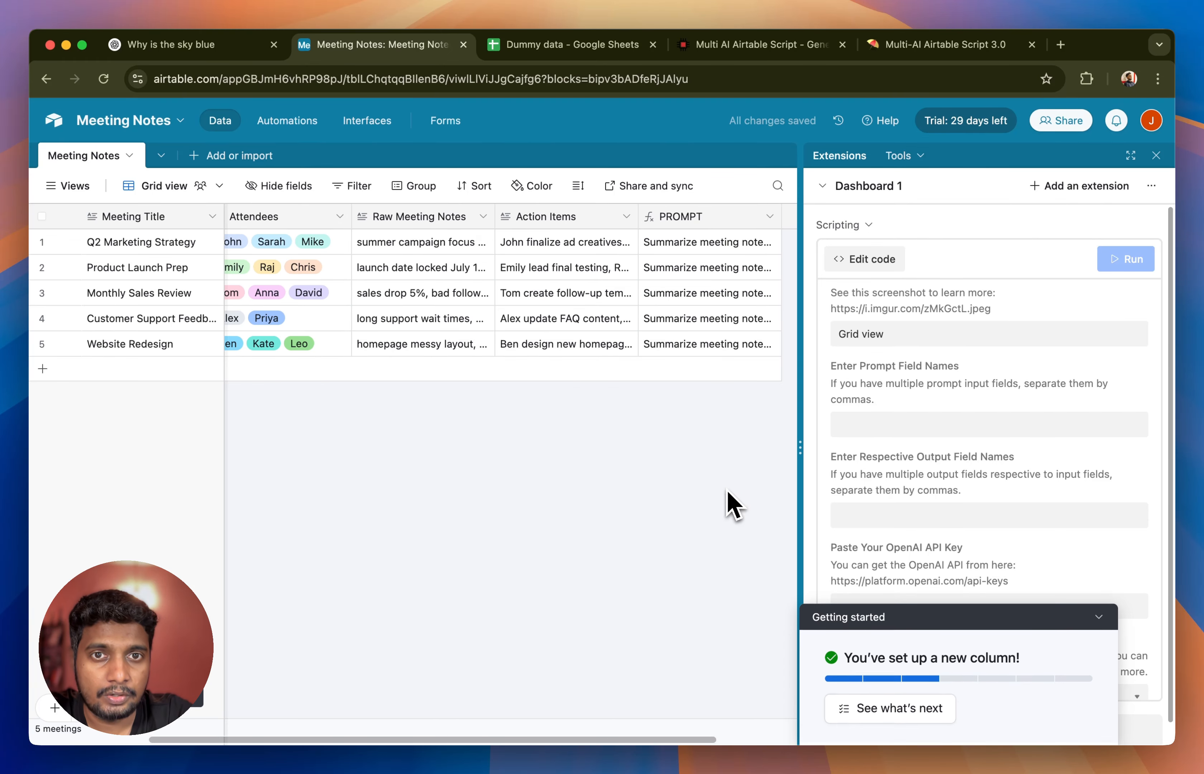
# - Examine the full PROMPT text generated for the Q2 Marketing Strategy and Website Redesign records
pyautogui.hscroll(5, 709, 283)
pyautogui.click(633, 249)
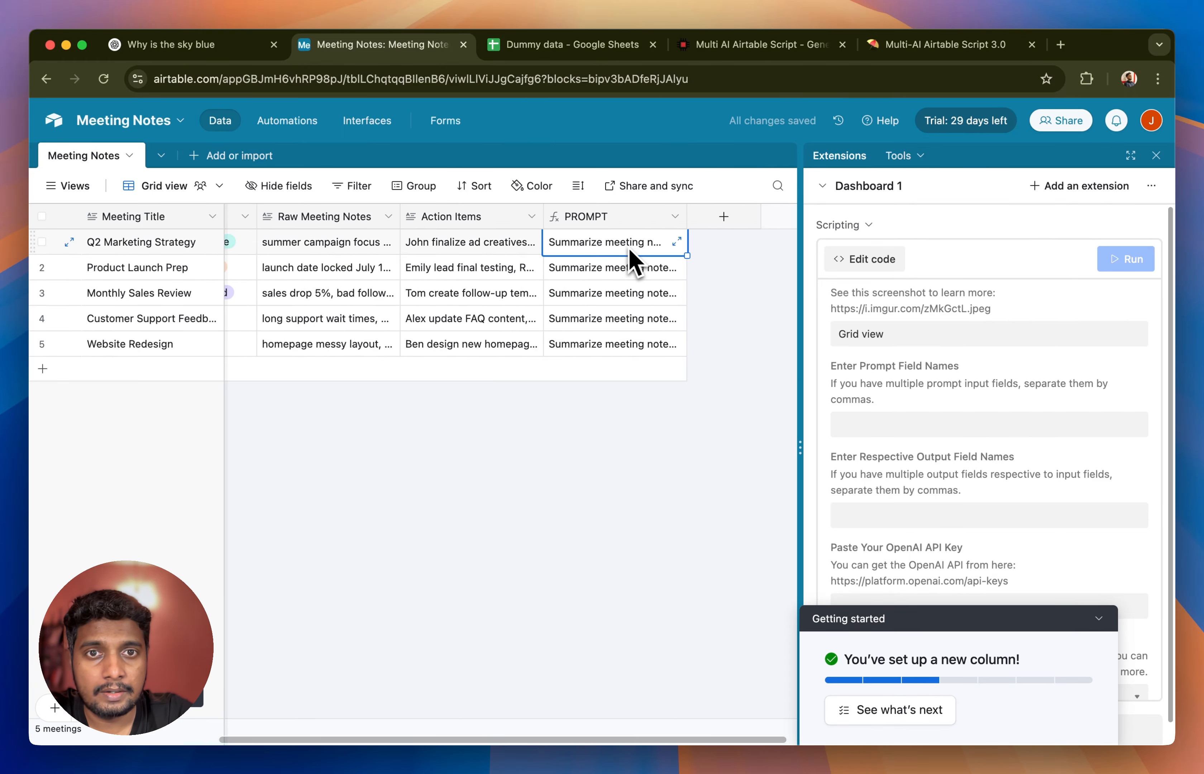
pyautogui.click(677, 241)
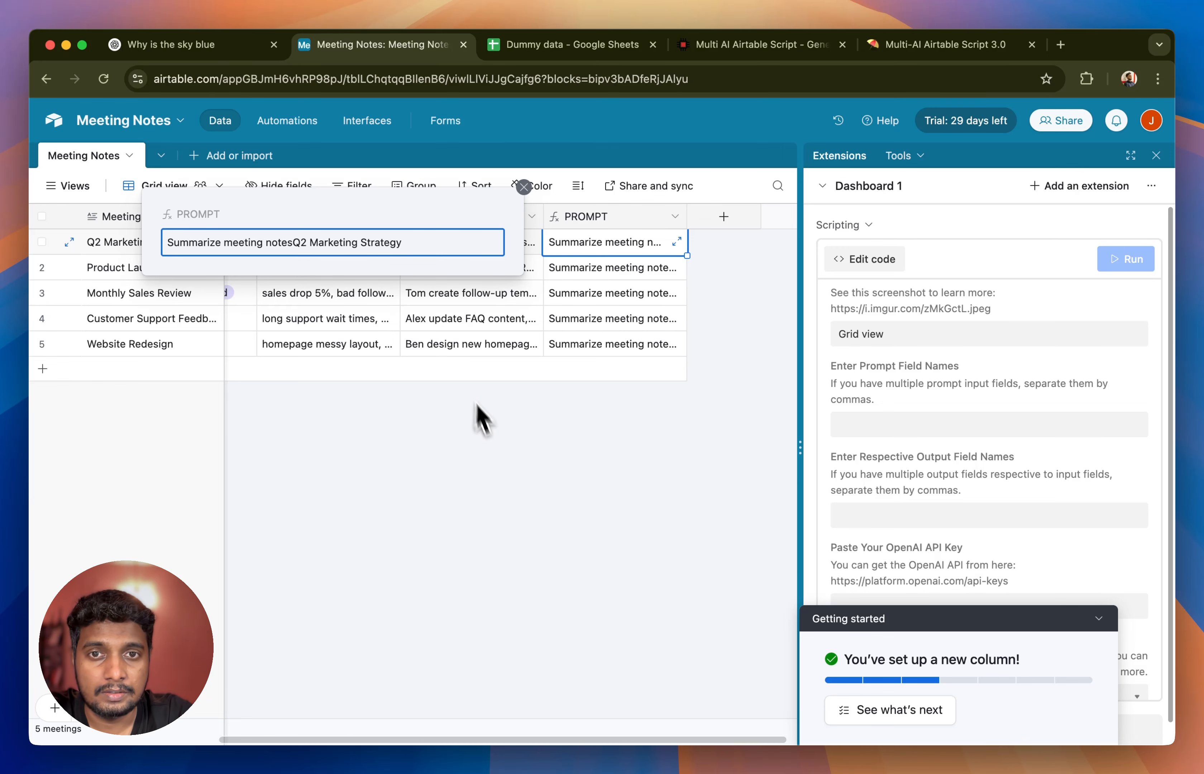
pyautogui.click(493, 448)
pyautogui.click(177, 349)
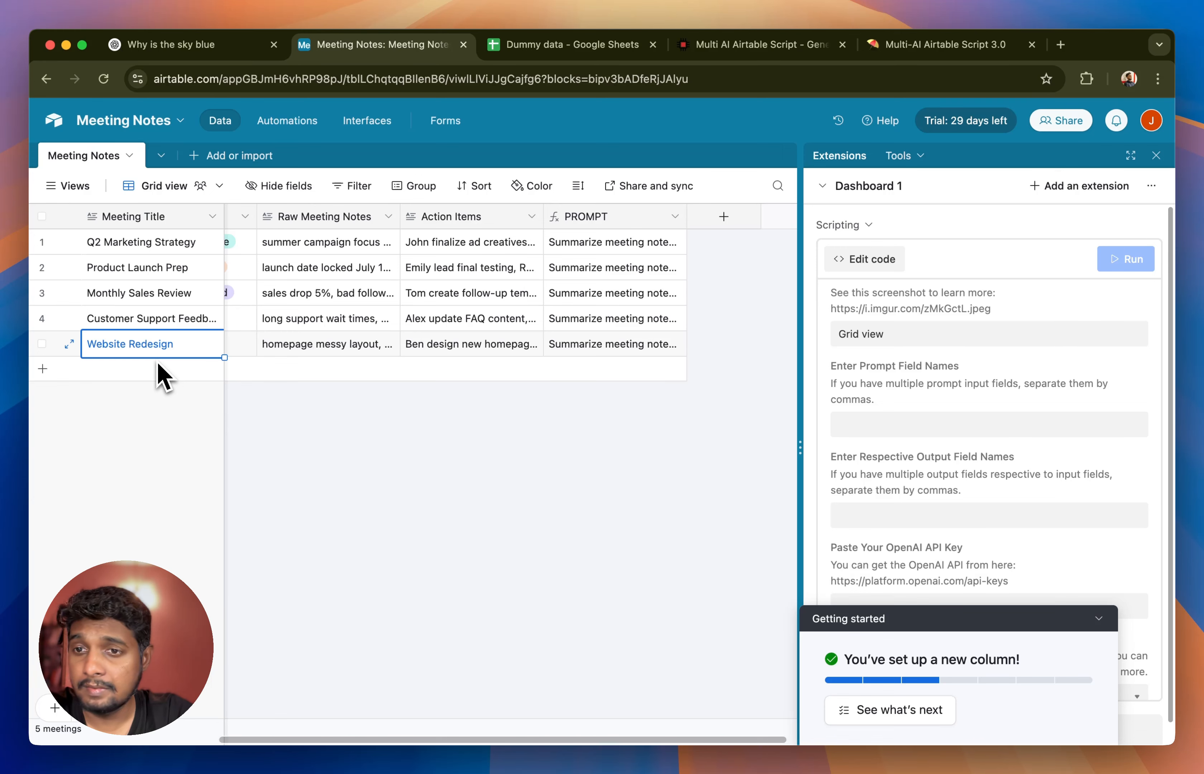
pyautogui.click(635, 349)
pyautogui.click(678, 344)
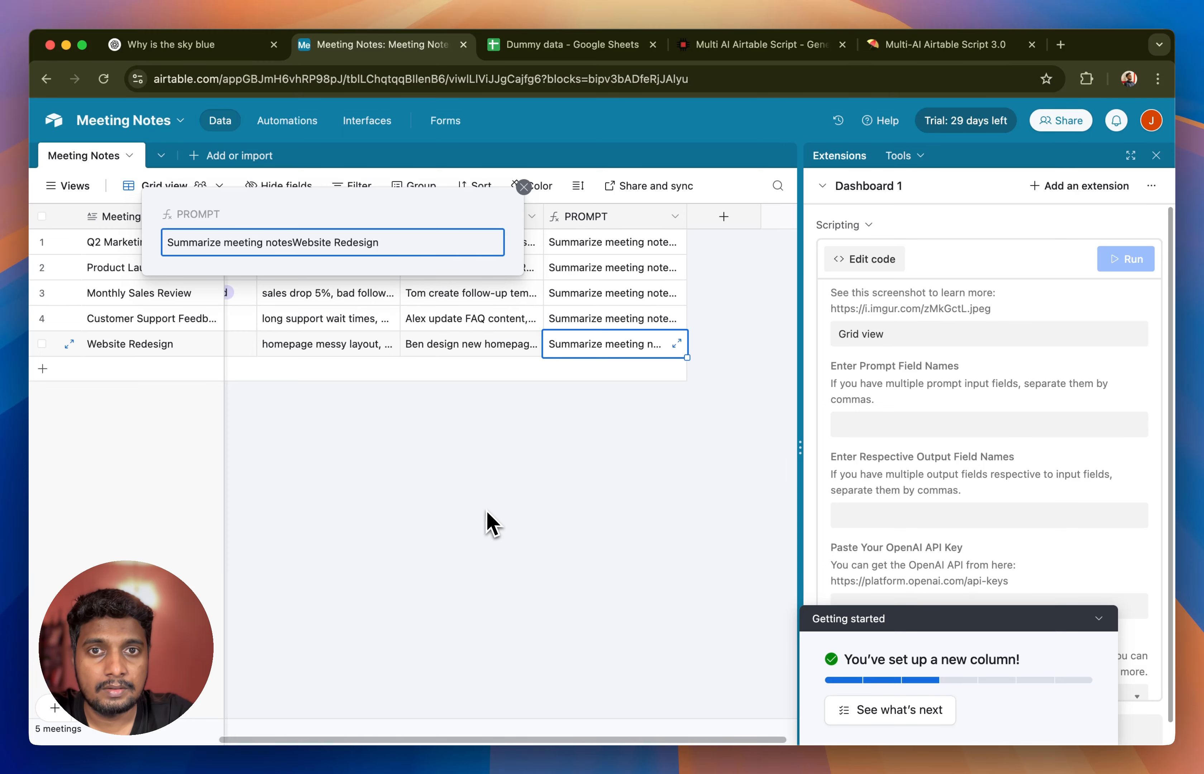
pyautogui.click(487, 522)
# - Change the PROMPT field's formula to "Summarize meeting notes "&{Meeting Title}&" based on more details "&{Raw Meeting Notes} and save it
pyautogui.doubleClick(602, 233)
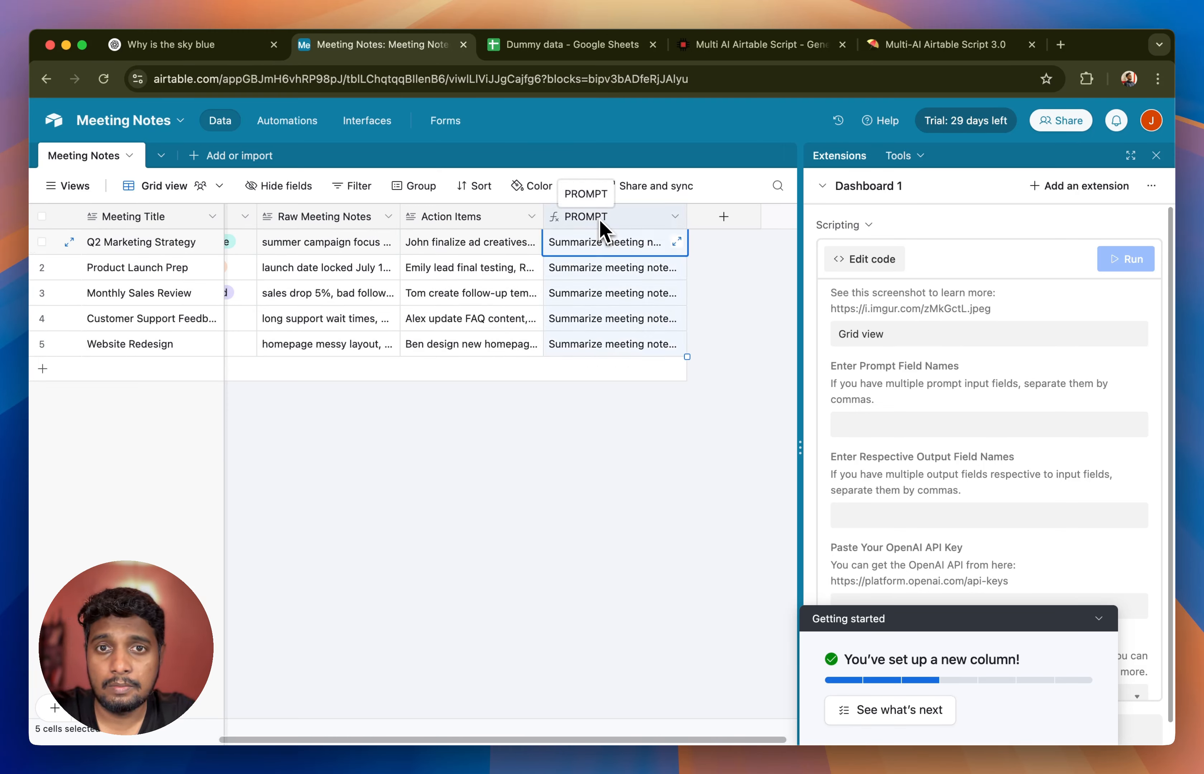
pyautogui.click(404, 387)
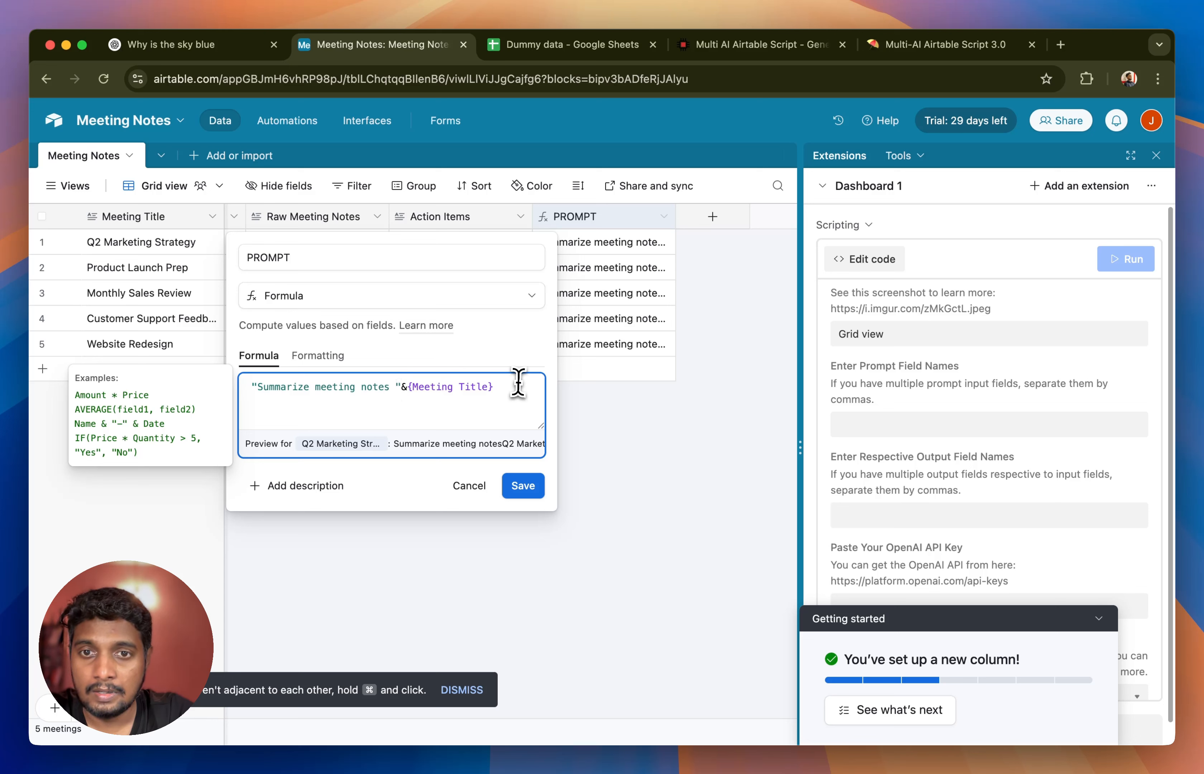
pyautogui.write('&')
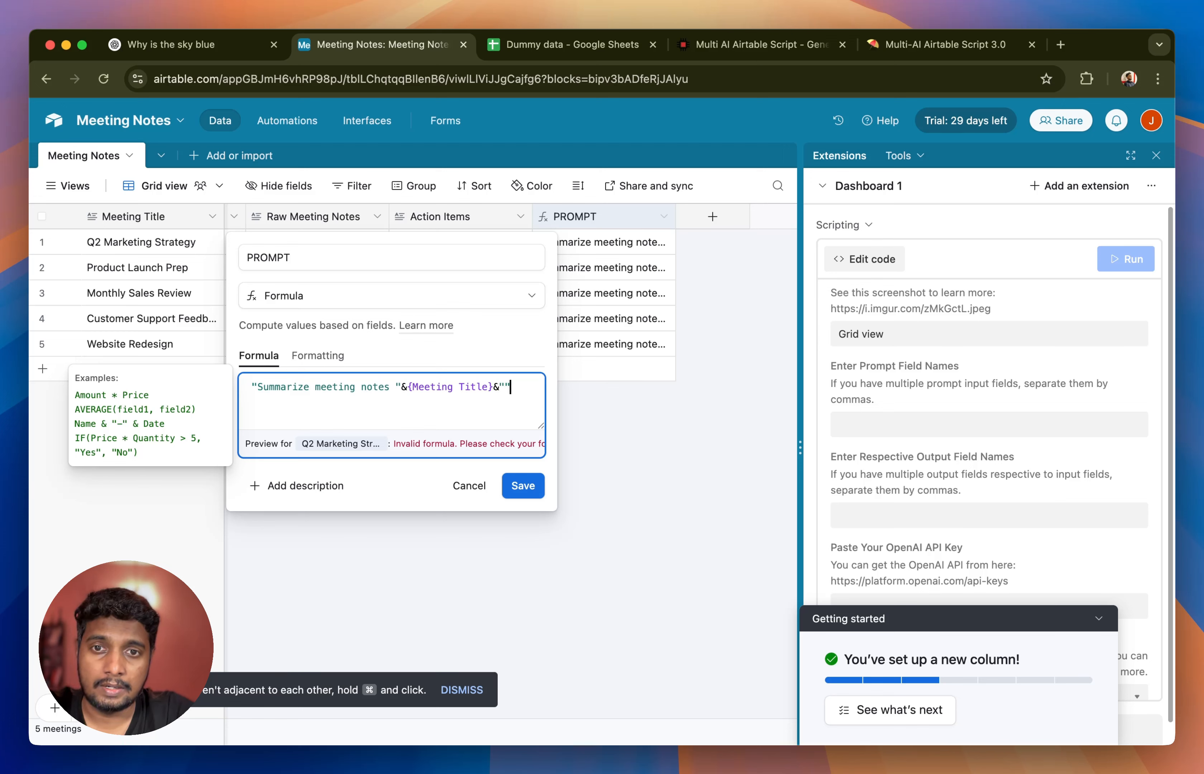
pyautogui.write('" based on more details ')
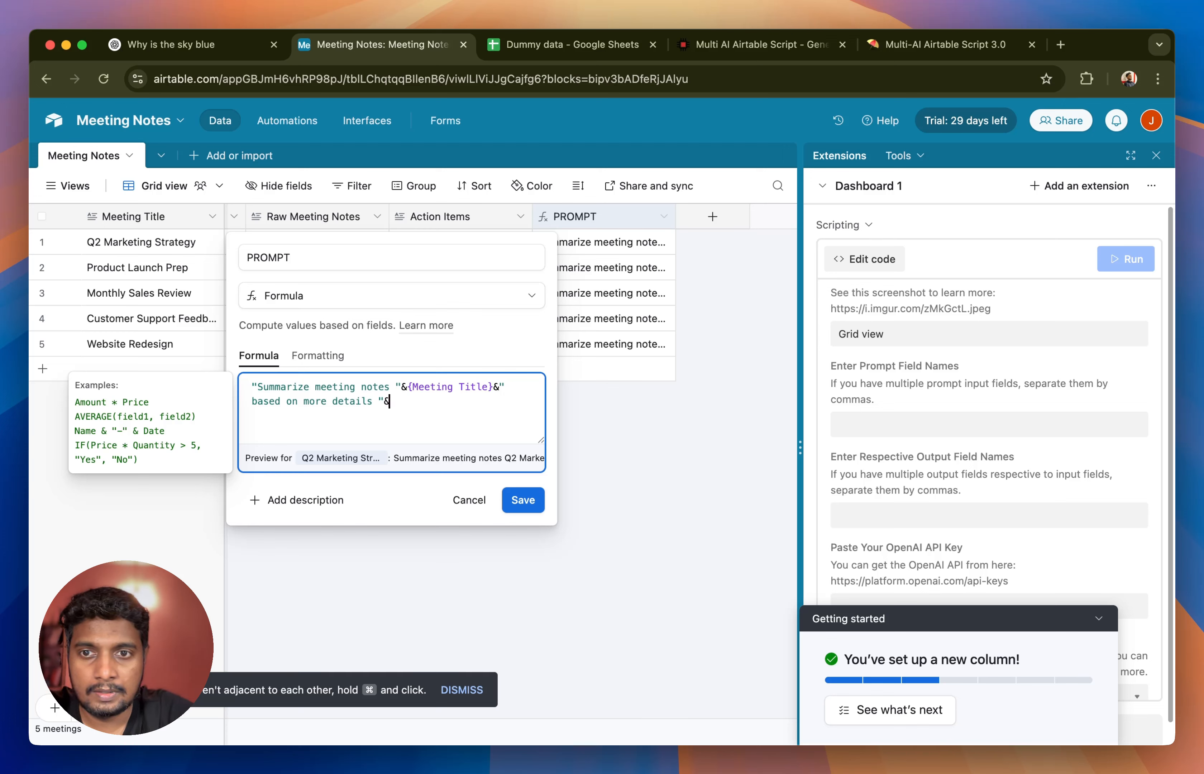
pyautogui.write('{')
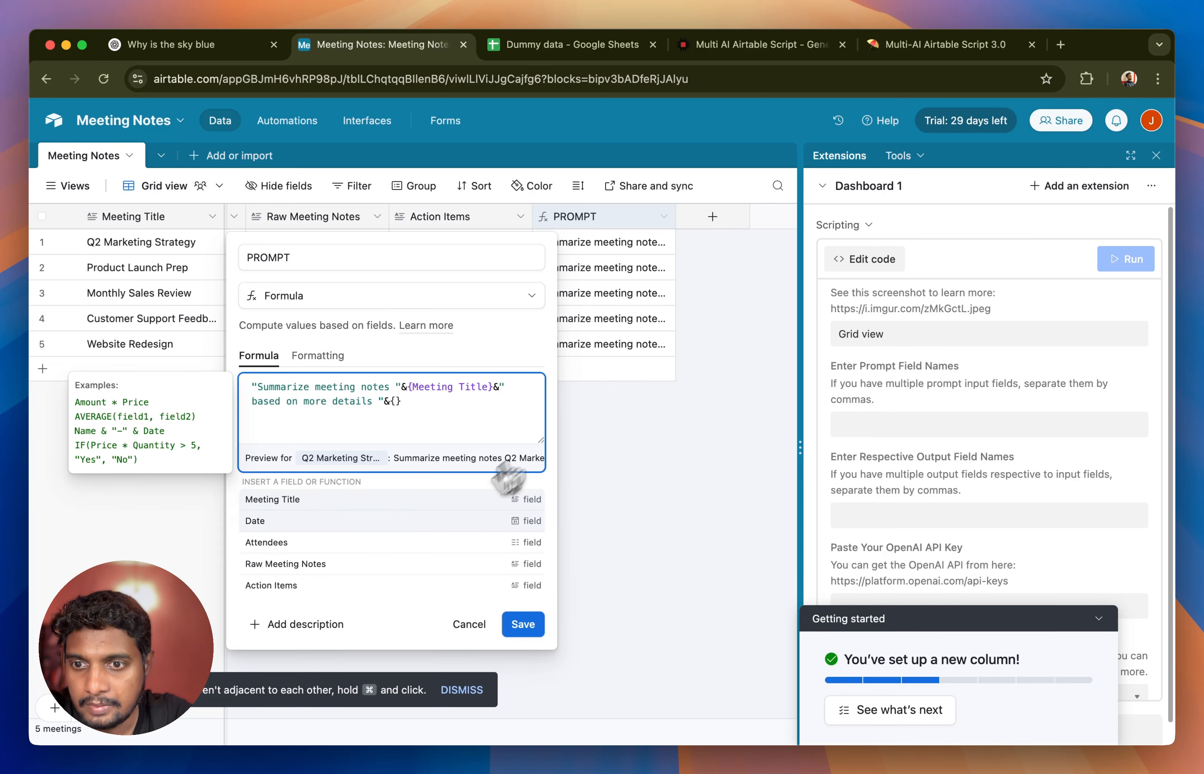
pyautogui.click(312, 564)
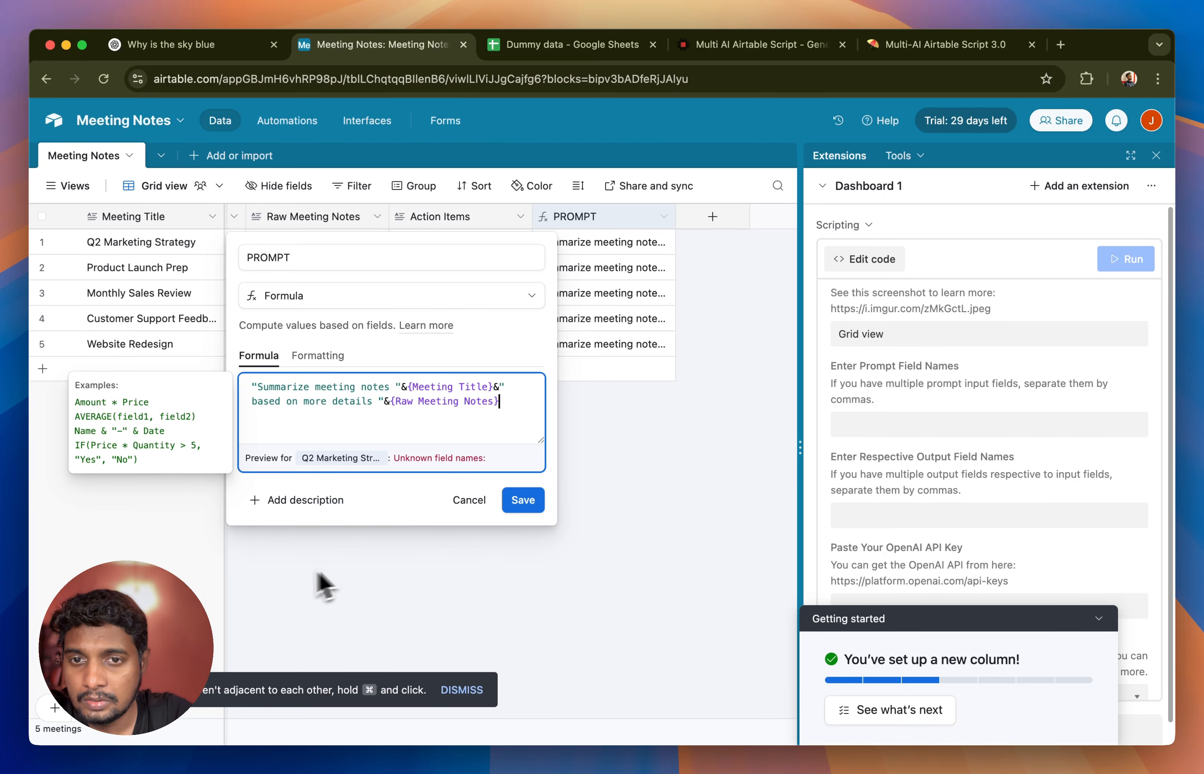
pyautogui.click(528, 501)
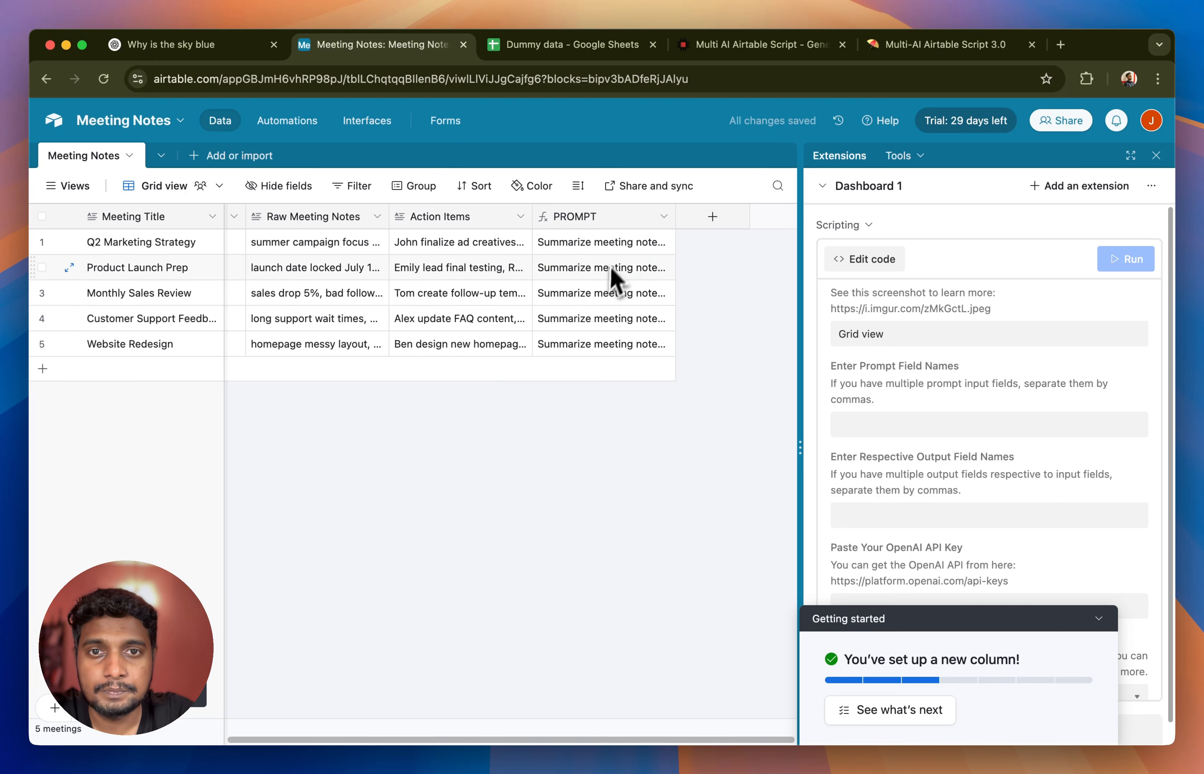
# - Expand the PROMPT cell of the Q2 Marketing Strategy record and highlight the part taken from the raw meeting notes
pyautogui.click(615, 248)
pyautogui.click(667, 244)
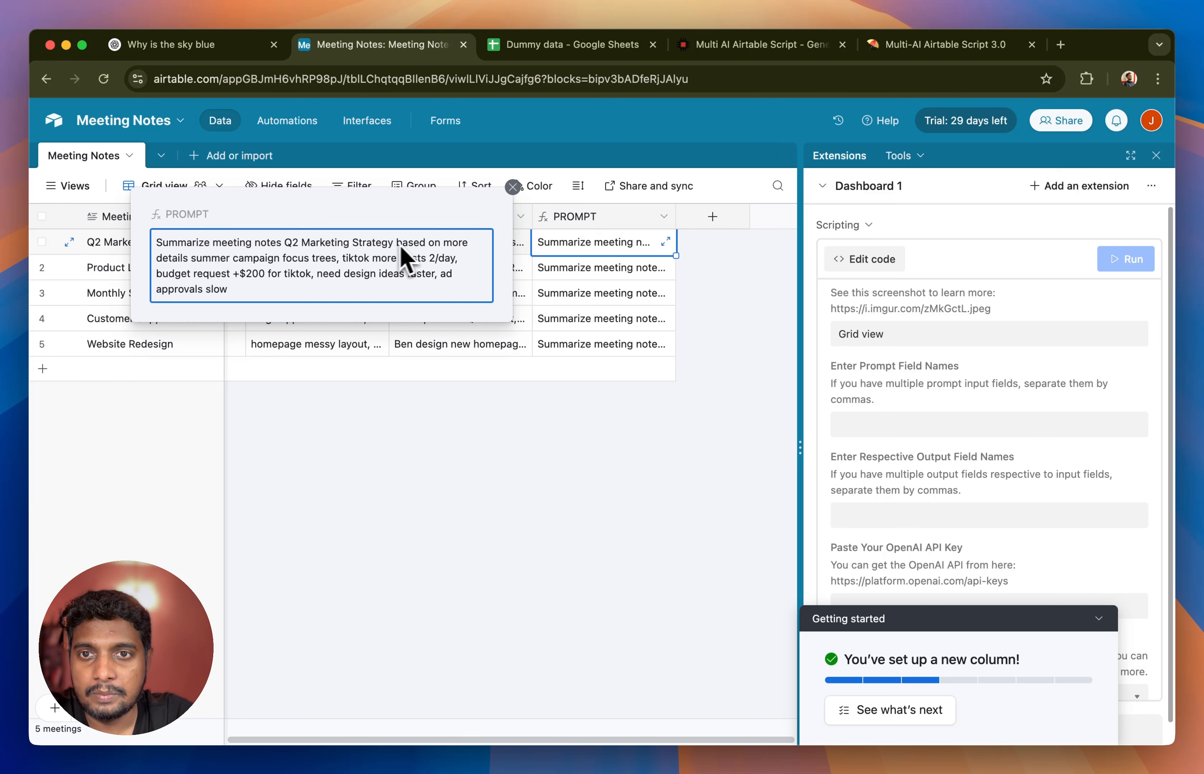
pyautogui.moveTo(192, 261); pyautogui.dragTo(237, 301)
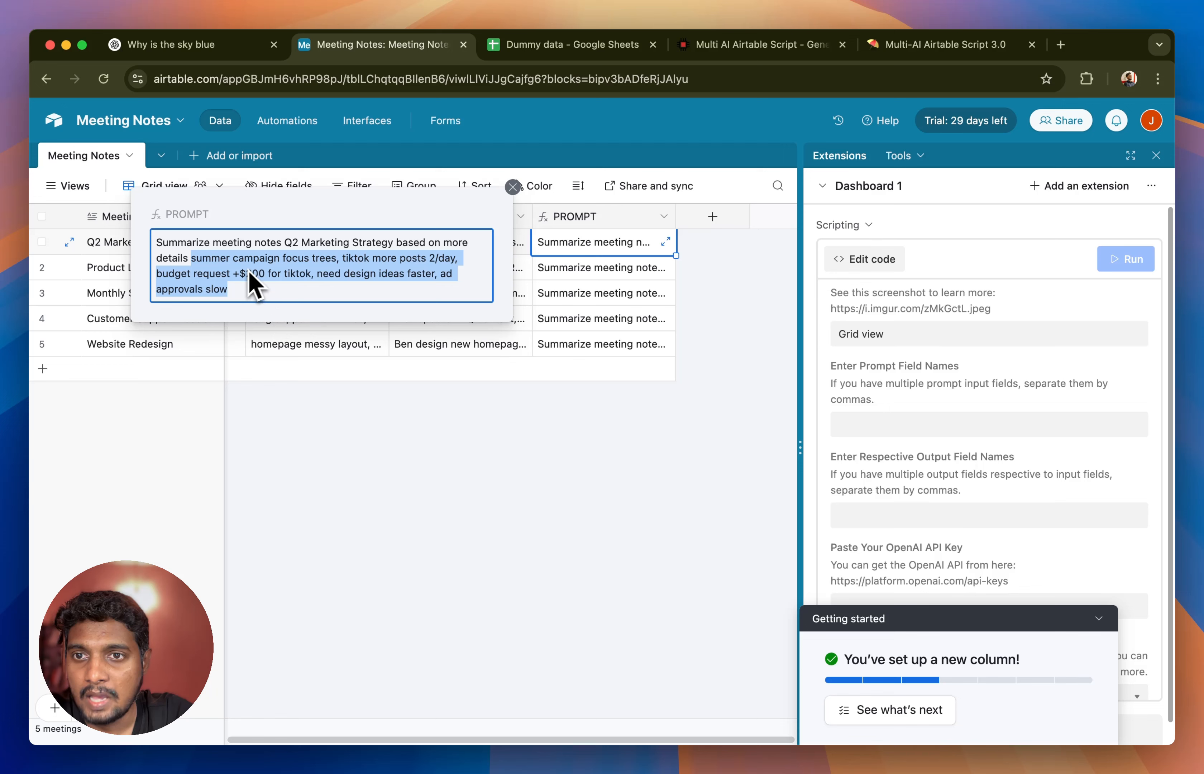
# - Replace the PROMPT formula with an expert meeting assistant prompt combining Meeting Title, Date, Attendees, Raw Meeting Notes and Action Items
pyautogui.click(331, 427)
pyautogui.click(334, 255)
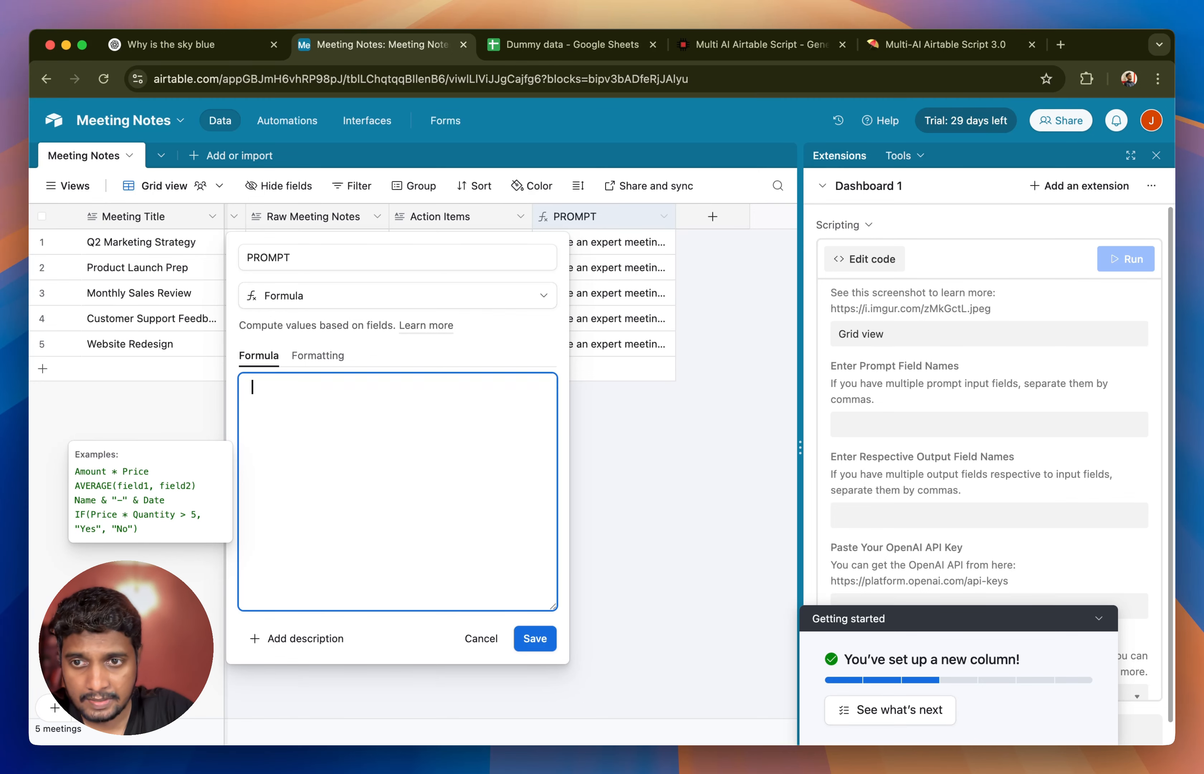
pyautogui.write('"You are an expert meeting assistant. Summarize the following raw meeting notes into a clean and professional summary. Write a brief paragraph summarizing the main discussion points in a natural tone. Then, list the action items clearly under a heading \'Action Items\', each starting with a bullet point. Maintain a formal but easy-to-read style. Fix any grammar or shorthand issues found in the raw notes. Do not invent new information. Only use details provided in the notes.\\n\\nMeeting Title: " & {Meeting Title} & "\\nDate: " & DATETIME_FORMAT({Date}, \'MMMM D, YYYY\') & "\\nAttendees: " & {Attendees} & "\\nRaw Meeting Notes: " & {Raw Meeting Notes} & "\\nAction Items: " & {Action Items}')
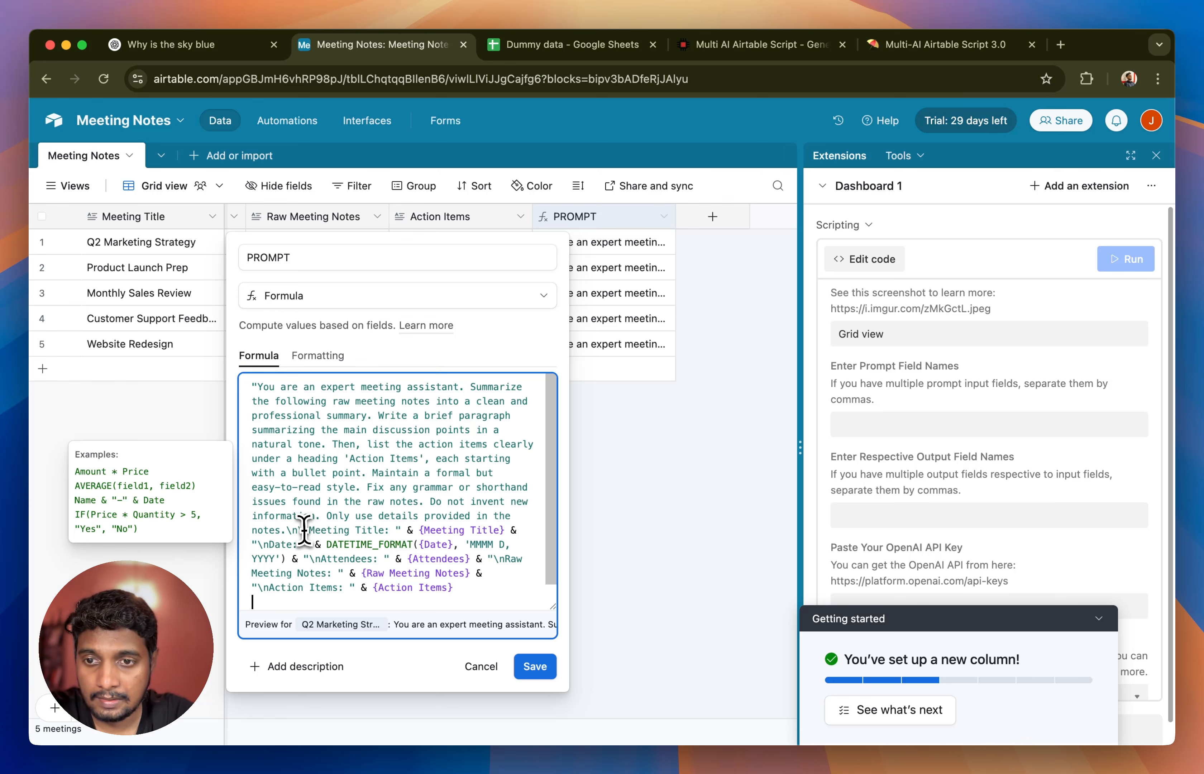
# - Examine the \n line breaks, the DATETIME_FORMAT date pattern and the field references in the PROMPT formula
pyautogui.moveTo(286, 530); pyautogui.dragTo(303, 530)
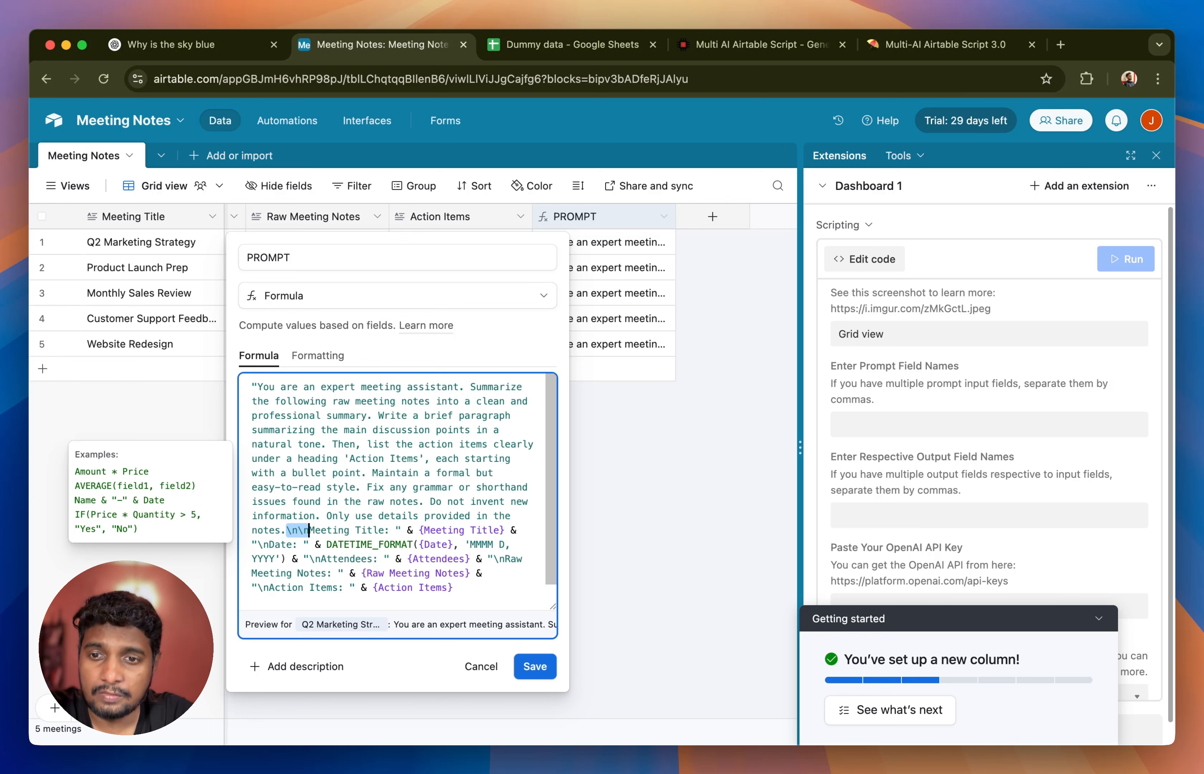
pyautogui.click(308, 529)
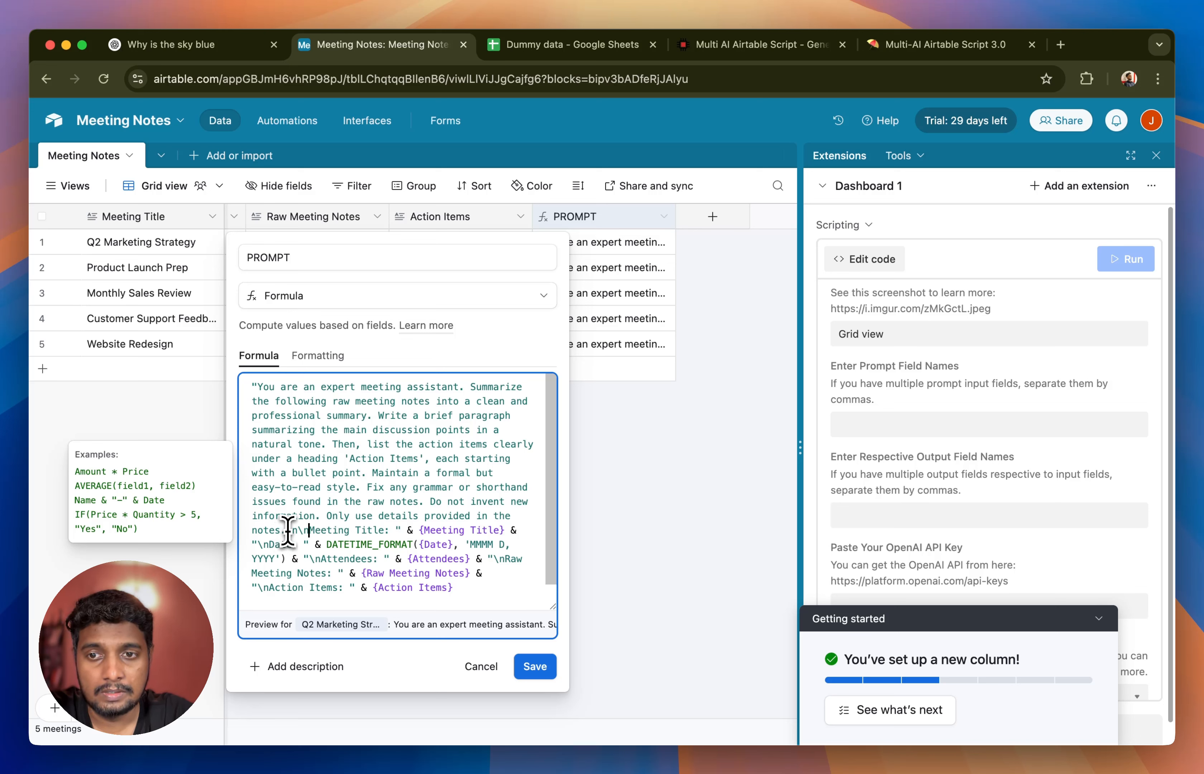
pyautogui.moveTo(287, 530); pyautogui.dragTo(260, 548)
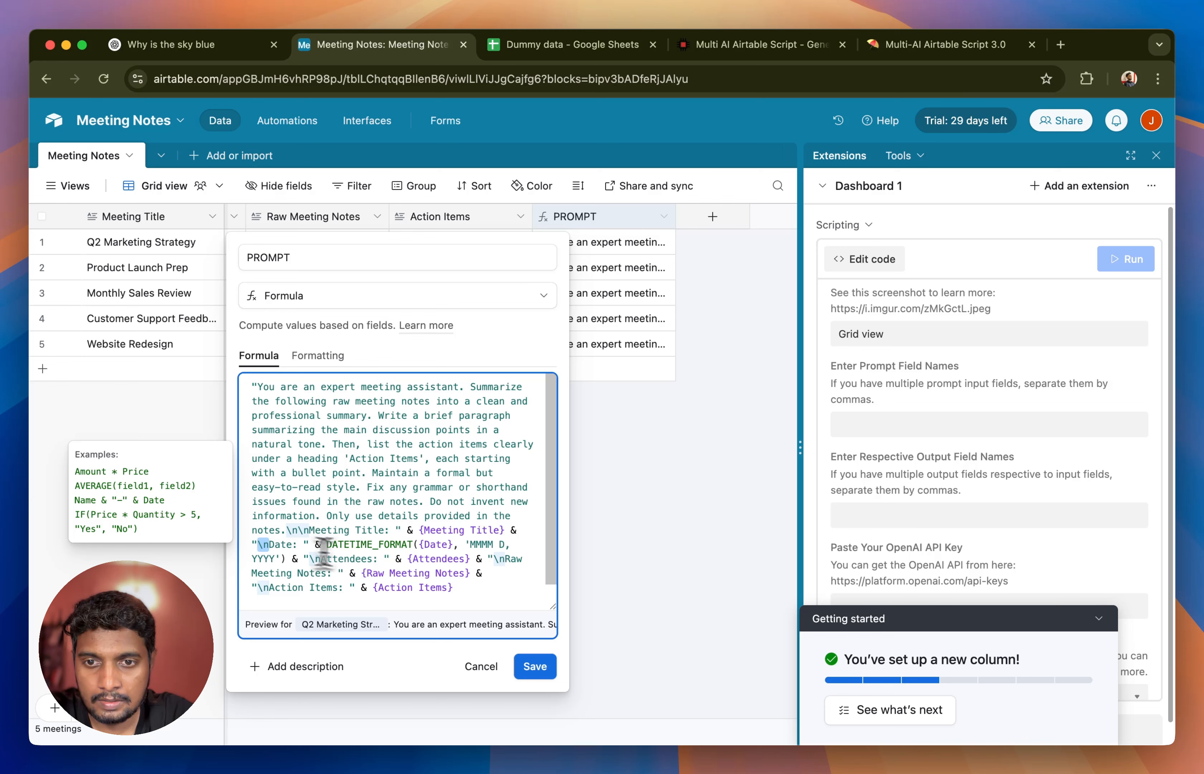
pyautogui.click(420, 564)
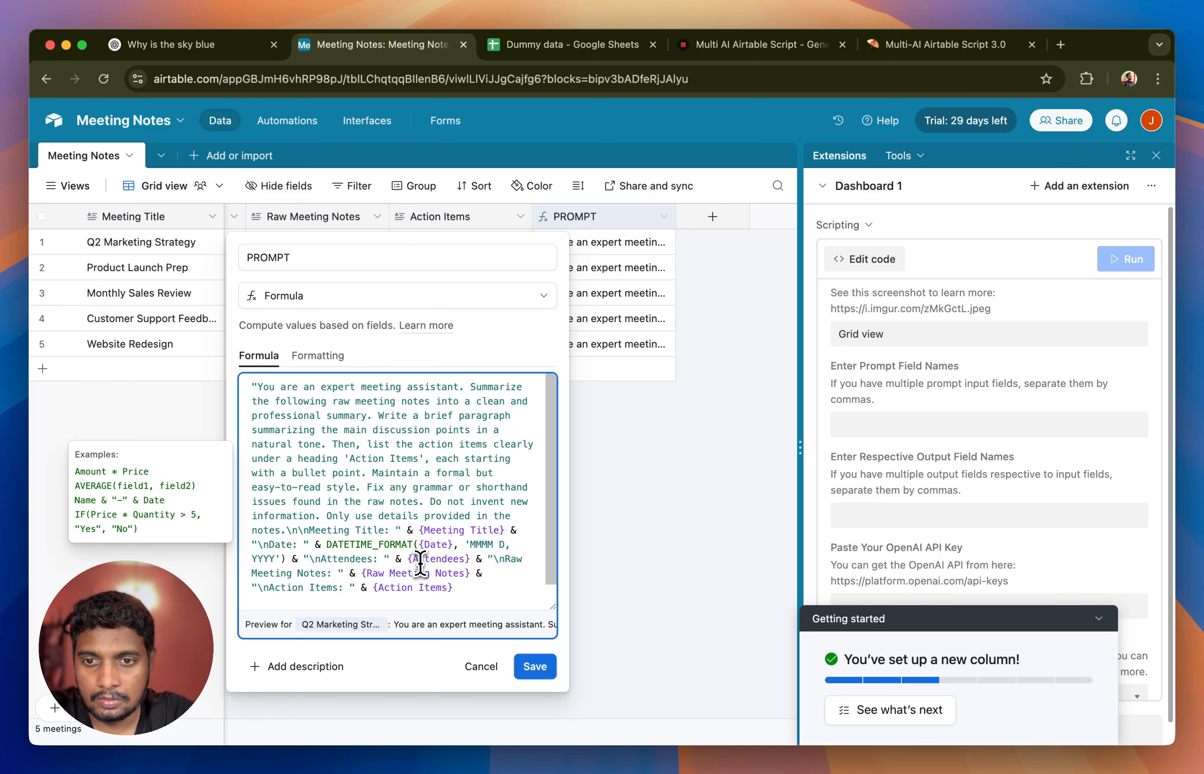
pyautogui.doubleClick(367, 546)
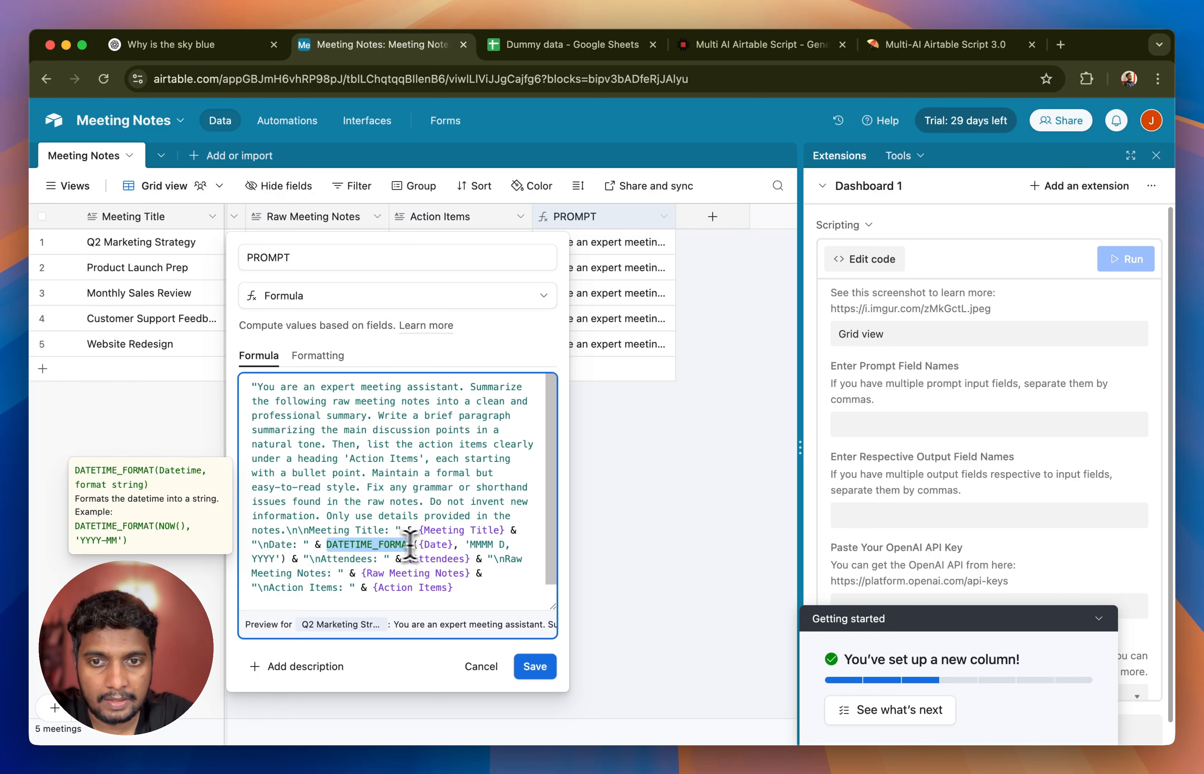
pyautogui.click(477, 548)
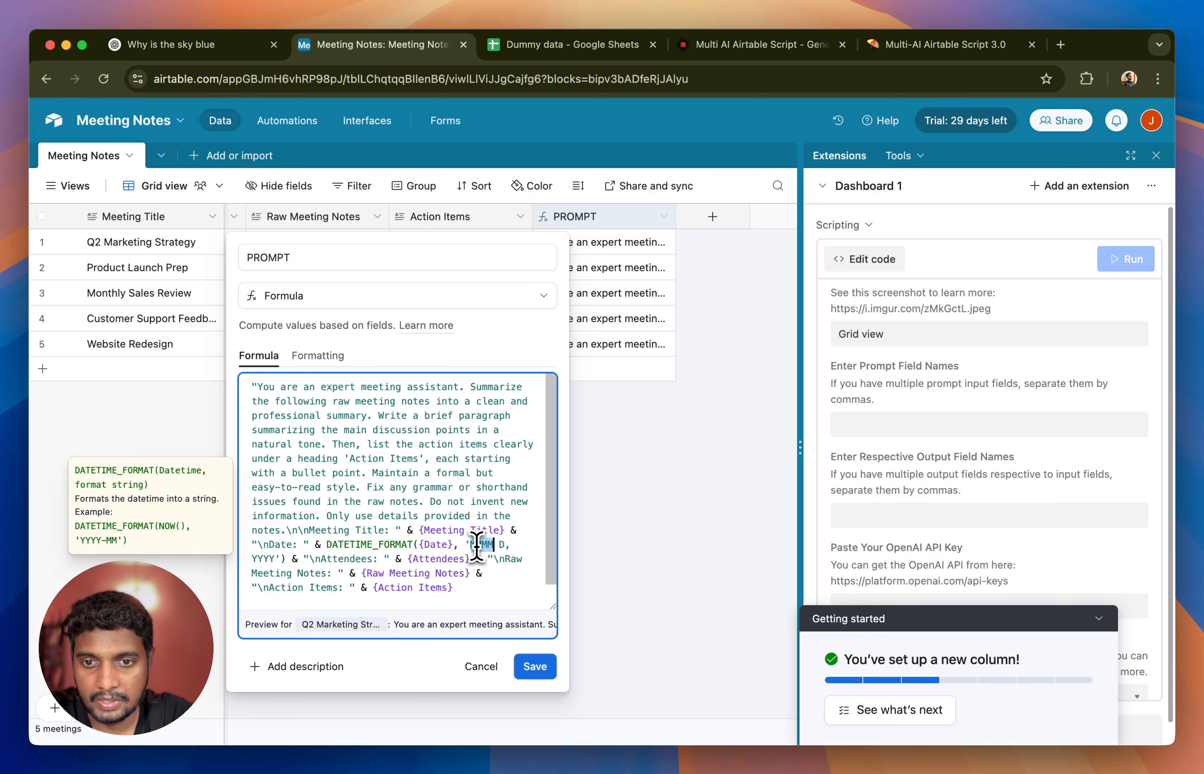
pyautogui.doubleClick(478, 546)
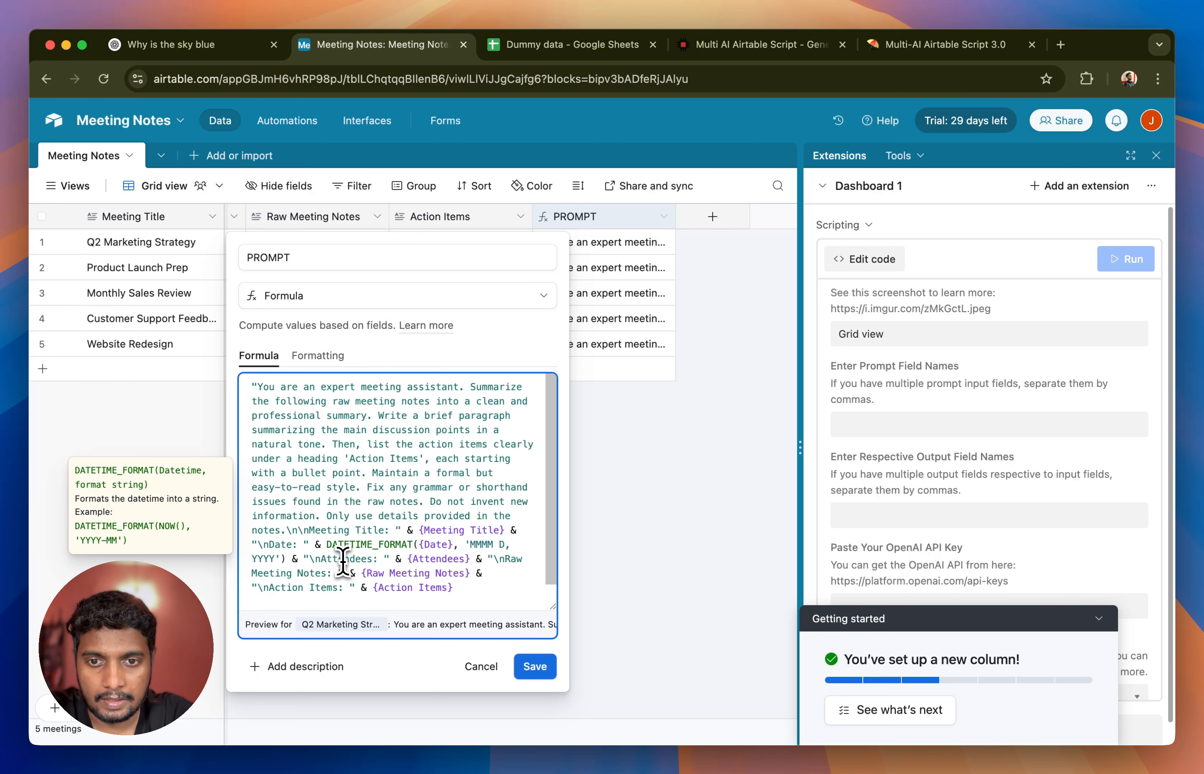
pyautogui.doubleClick(433, 560)
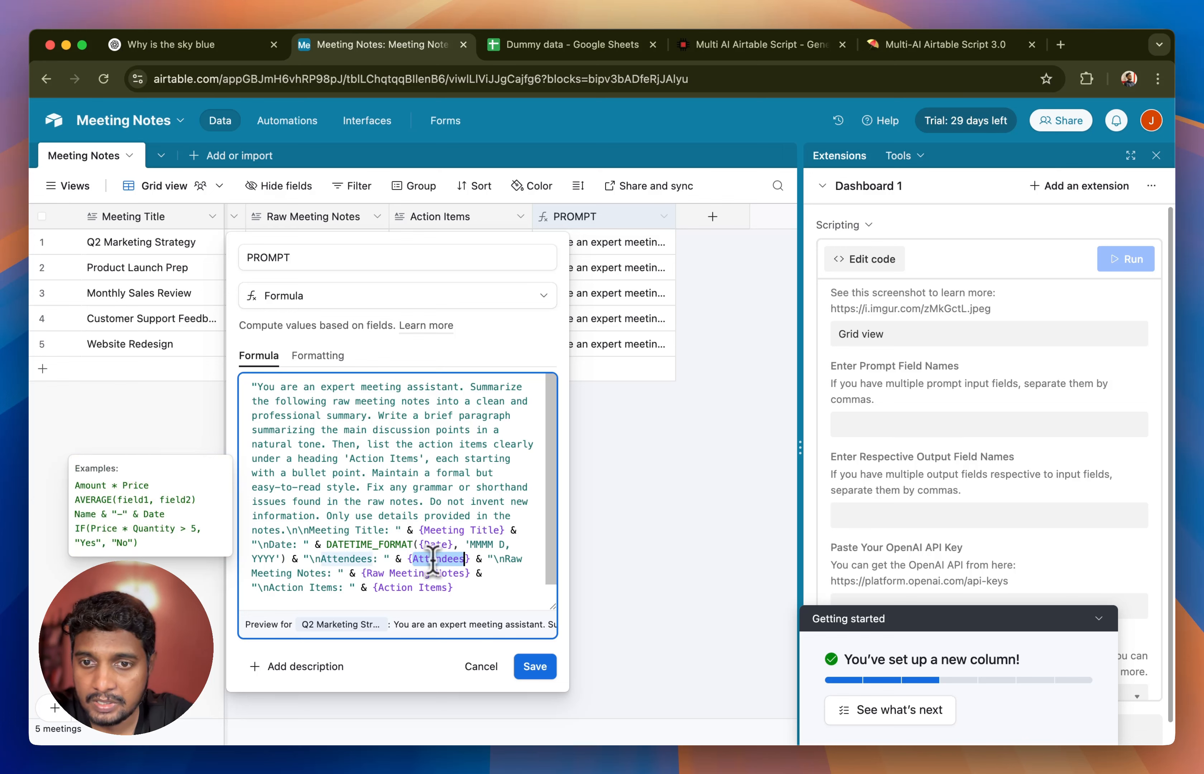
pyautogui.moveTo(420, 530); pyautogui.dragTo(500, 533)
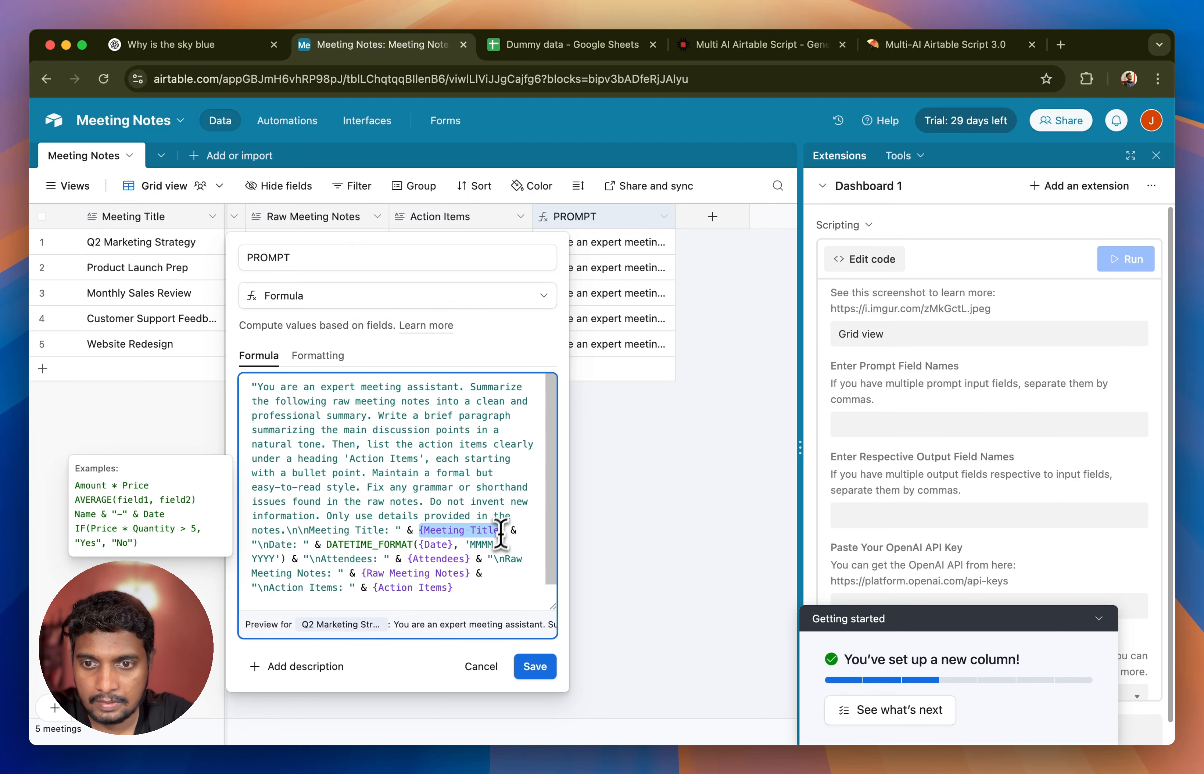
# - Save the PROMPT formula and read the full prompt text of the Monthly Sales Review record
pyautogui.click(536, 668)
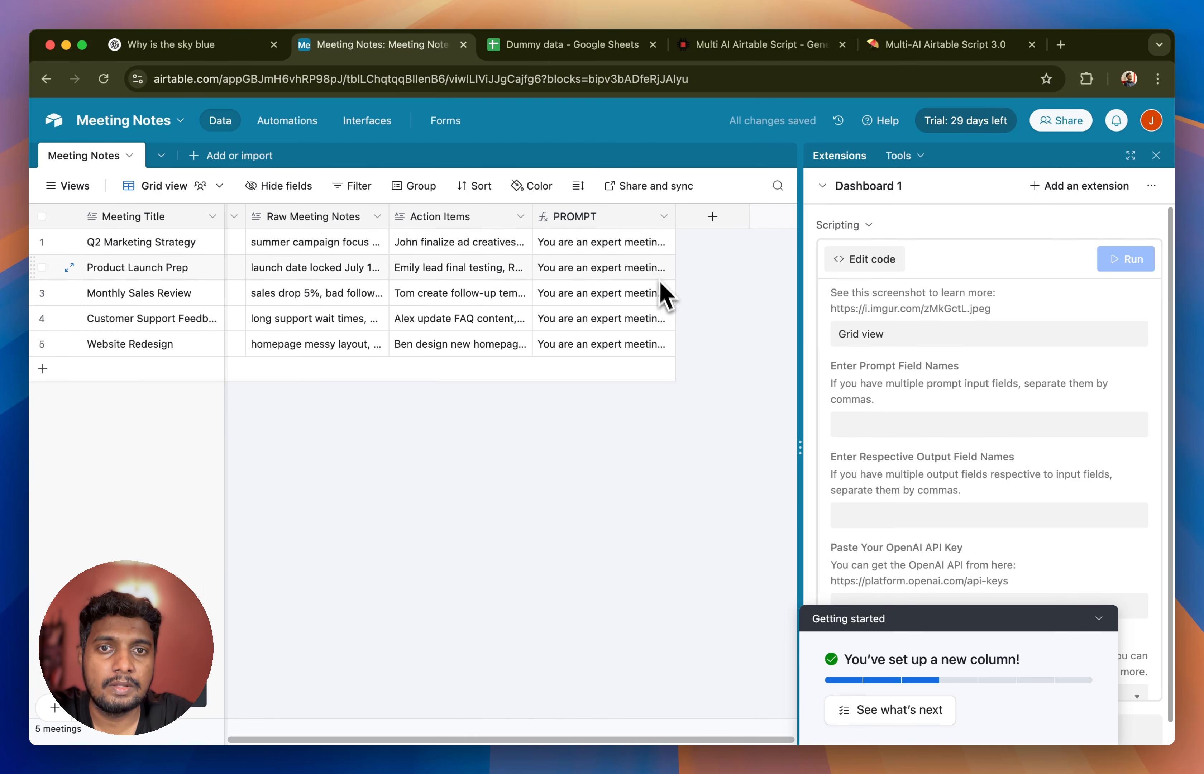
pyautogui.click(665, 298)
pyautogui.click(666, 293)
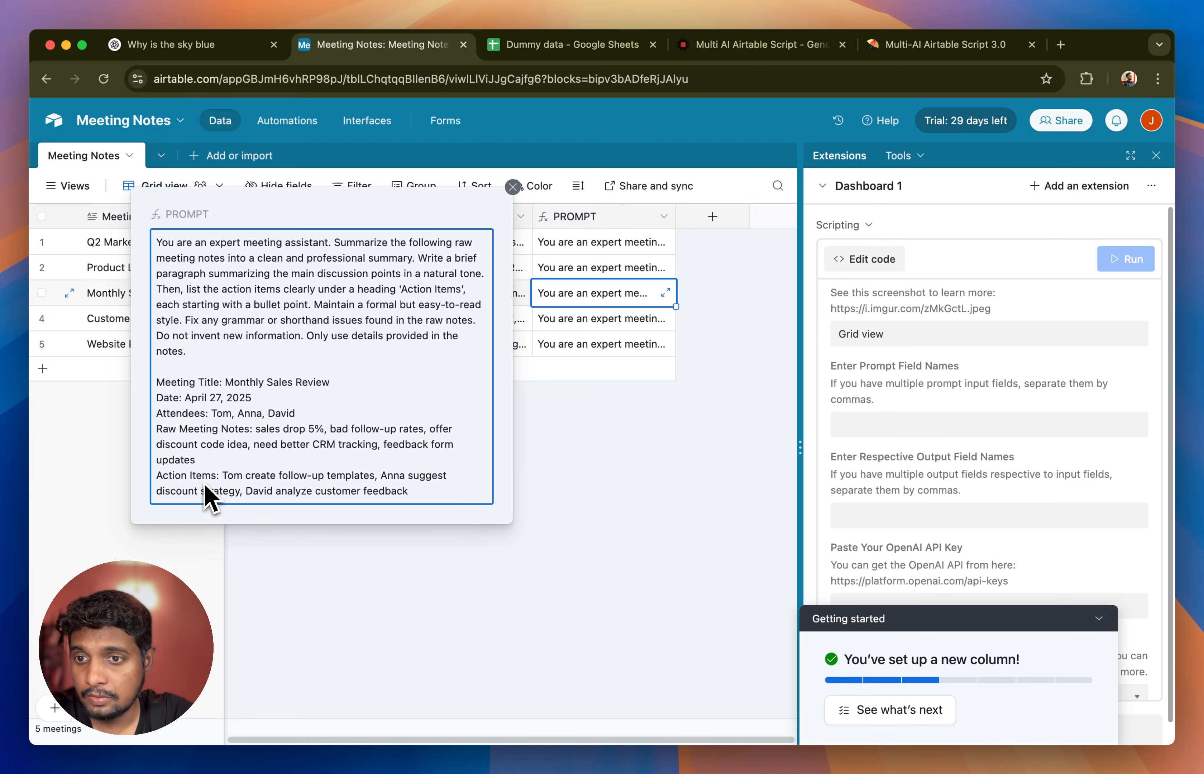
pyautogui.click(569, 560)
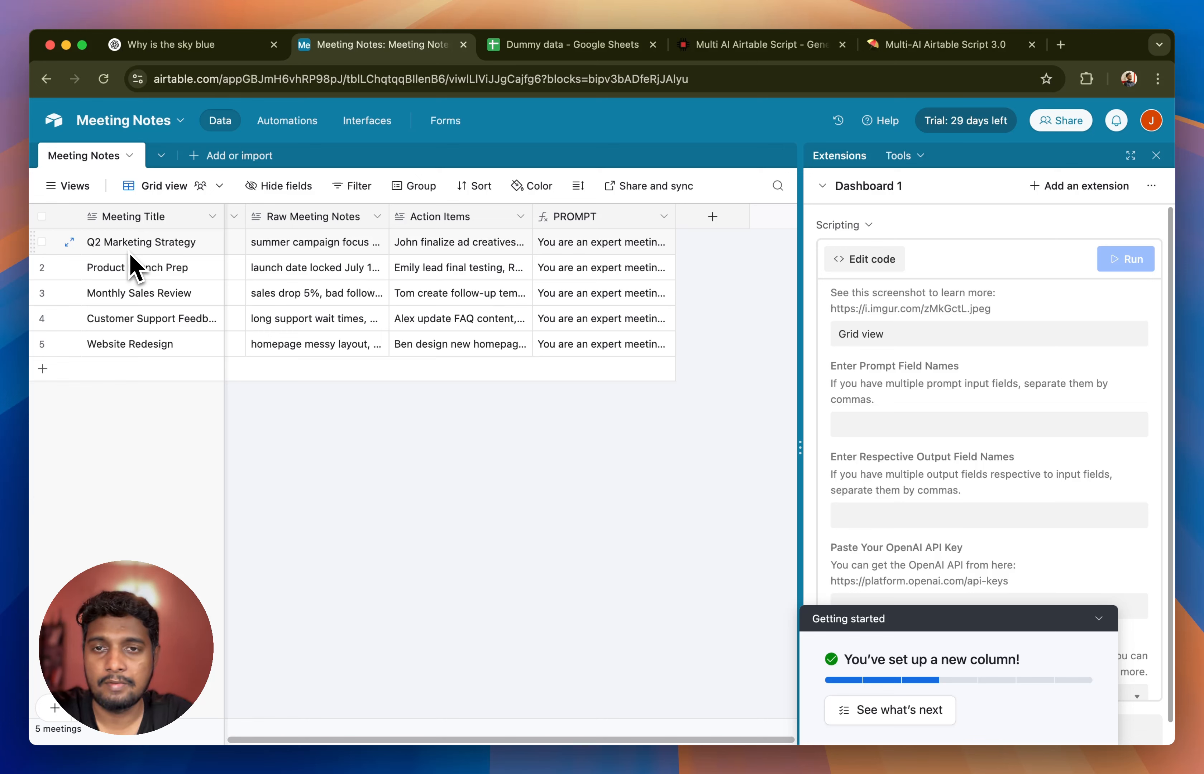
# - Add a Long text field named Summarized Notes after the PROMPT field
pyautogui.click(590, 243)
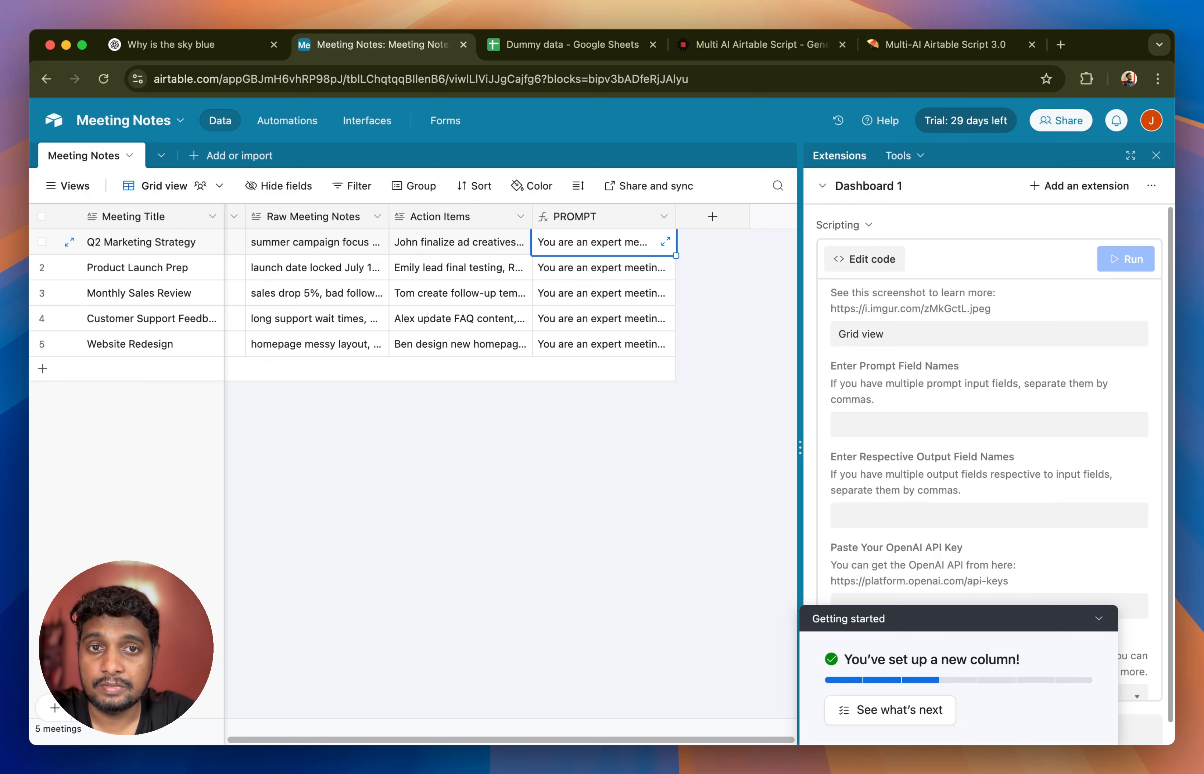
pyautogui.click(712, 216)
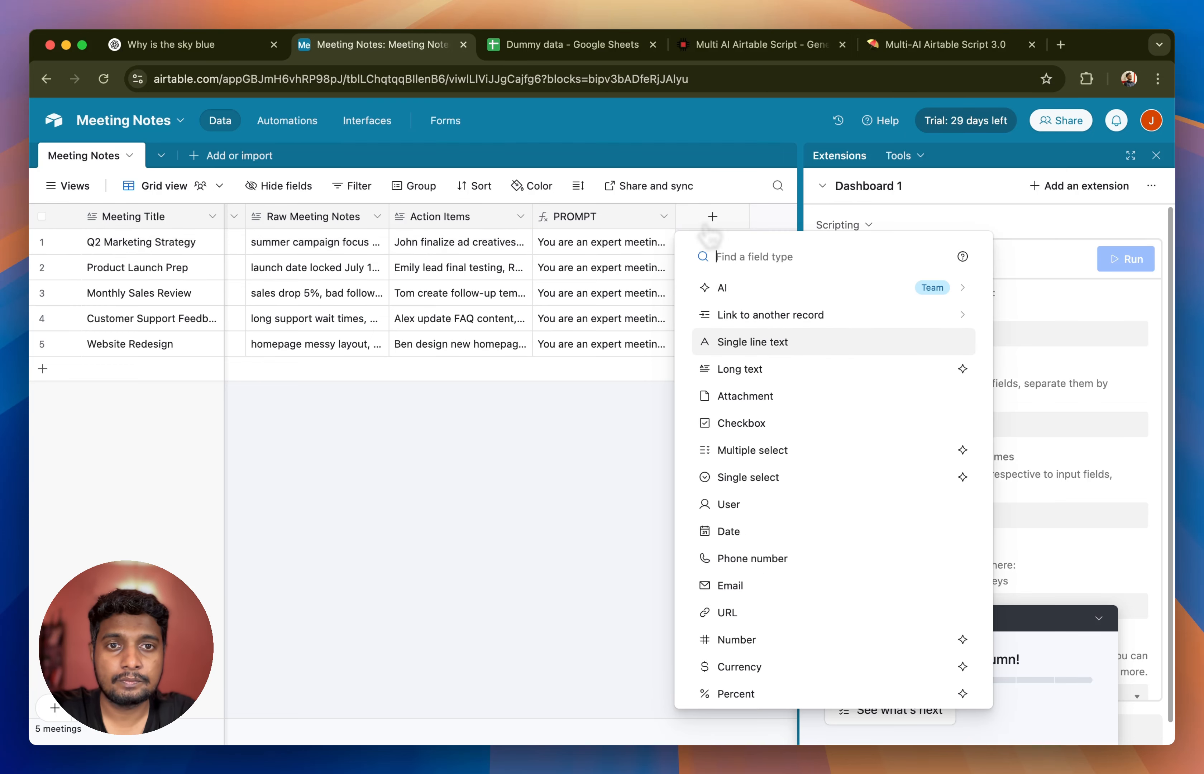
pyautogui.click(751, 372)
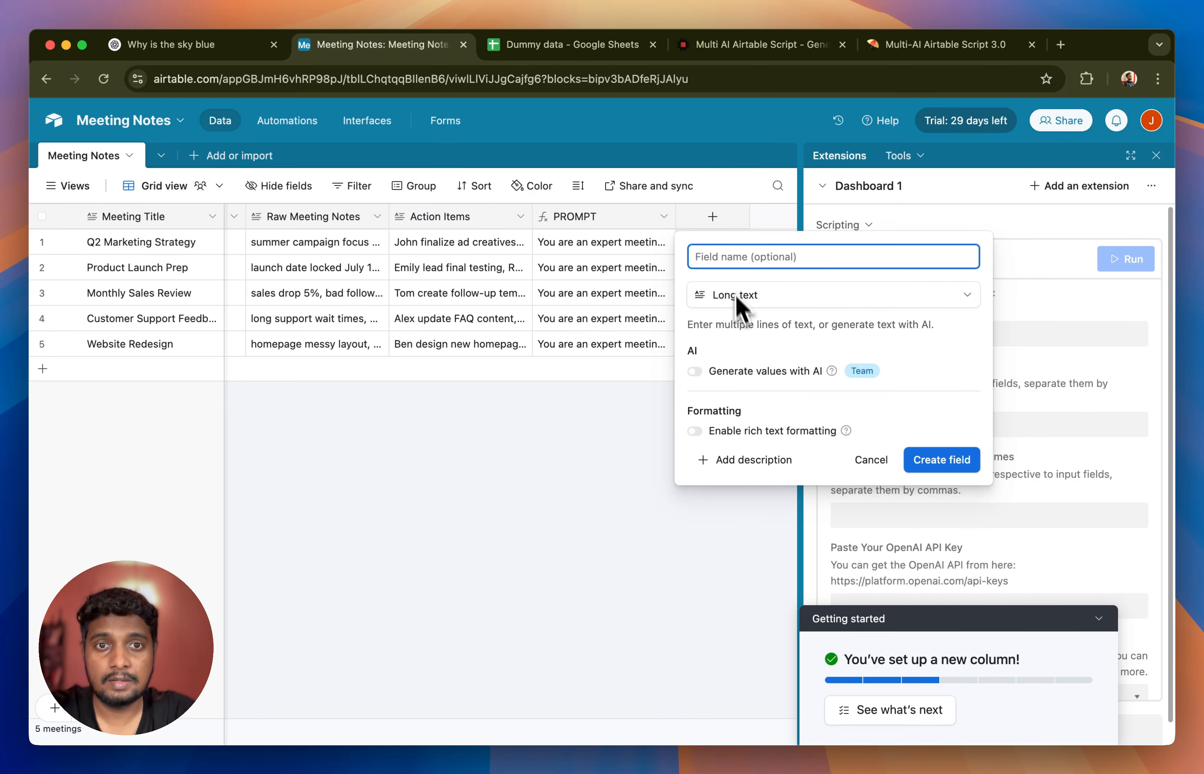
pyautogui.write('S')
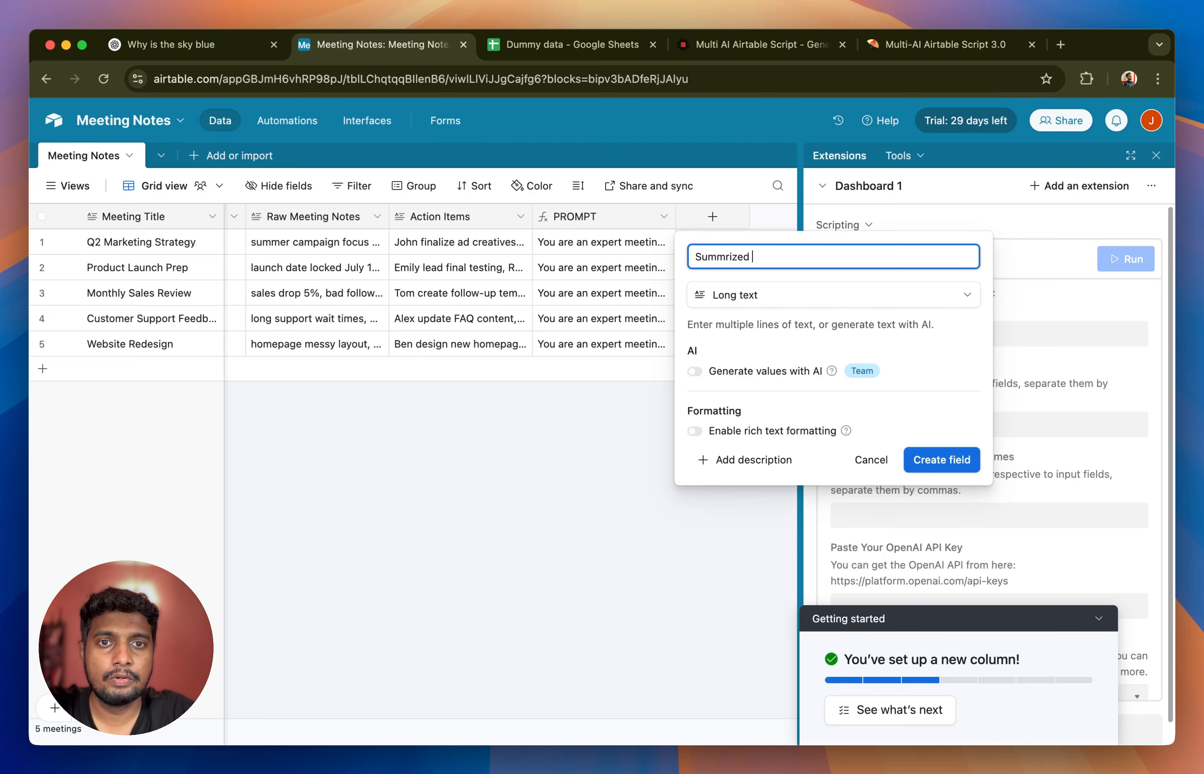
pyautogui.write('ummarized Notes')
pyautogui.click(726, 259)
pyautogui.write('a')
pyautogui.click(940, 463)
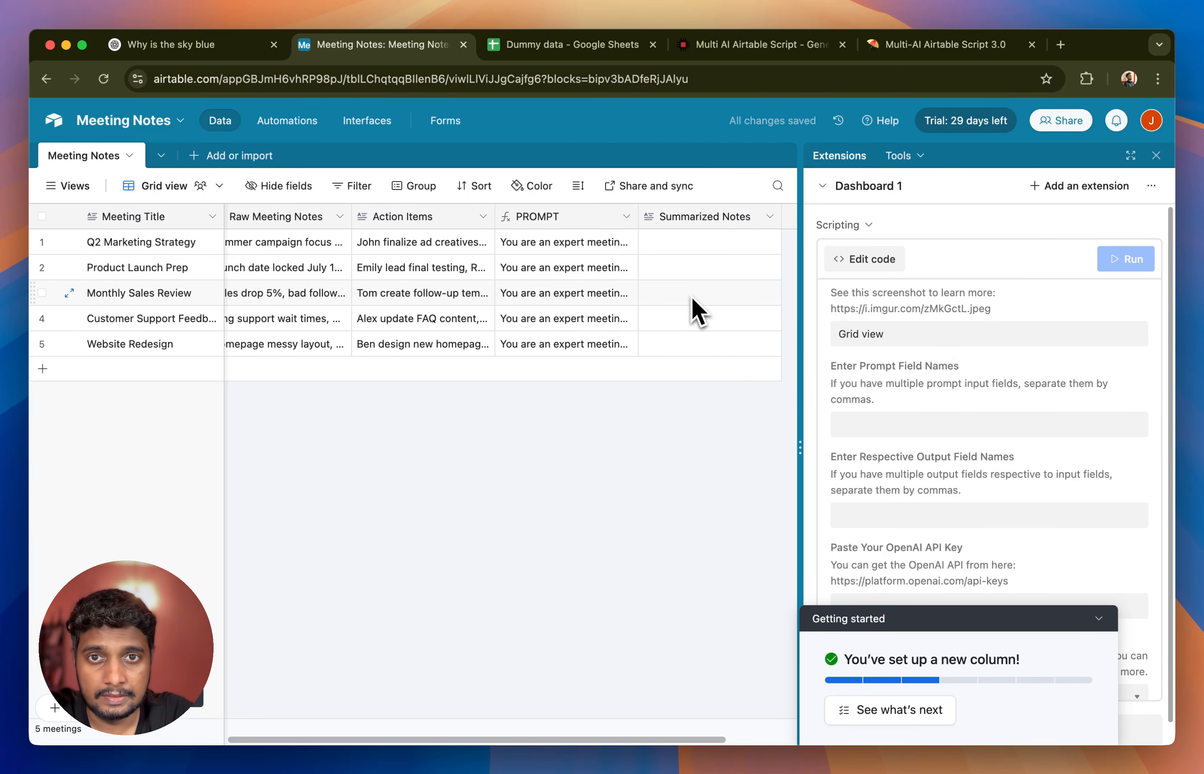
# - In the script settings, set the prompt field name to PROMPT and the output field name to Summarized Notes
pyautogui.click(1099, 618)
pyautogui.scroll(-1, 936, 448)
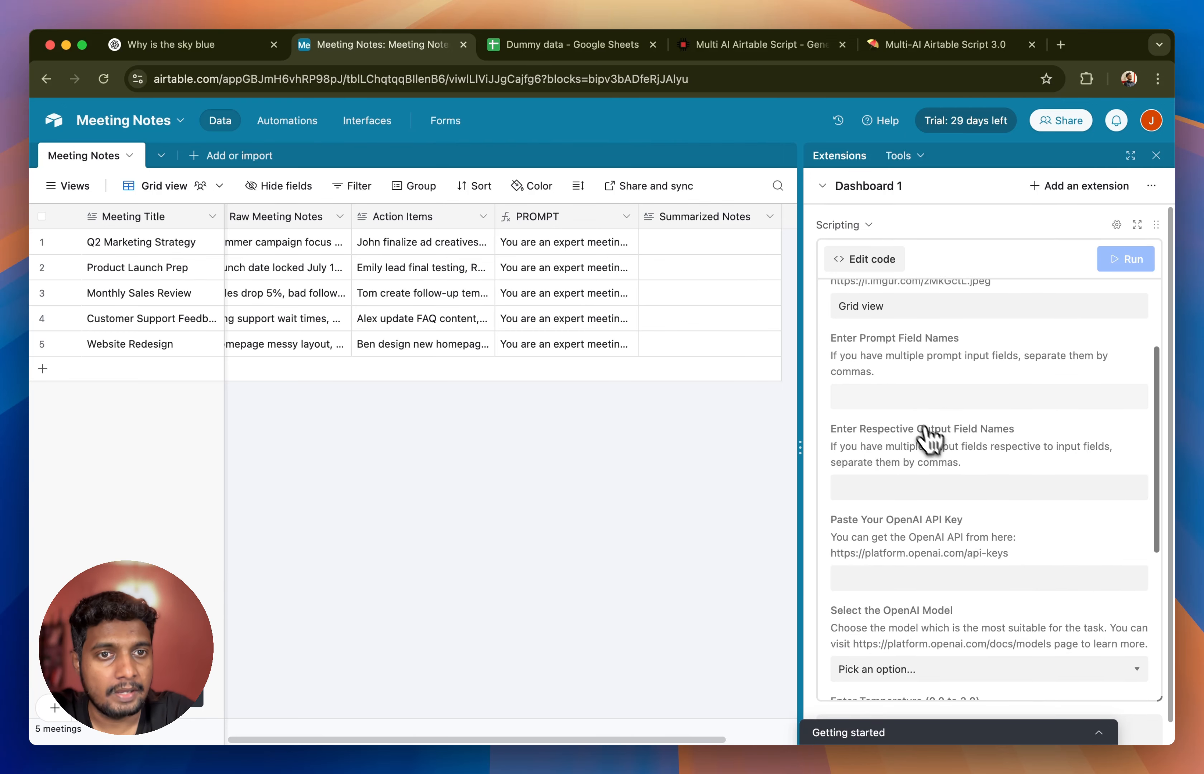
pyautogui.click(906, 396)
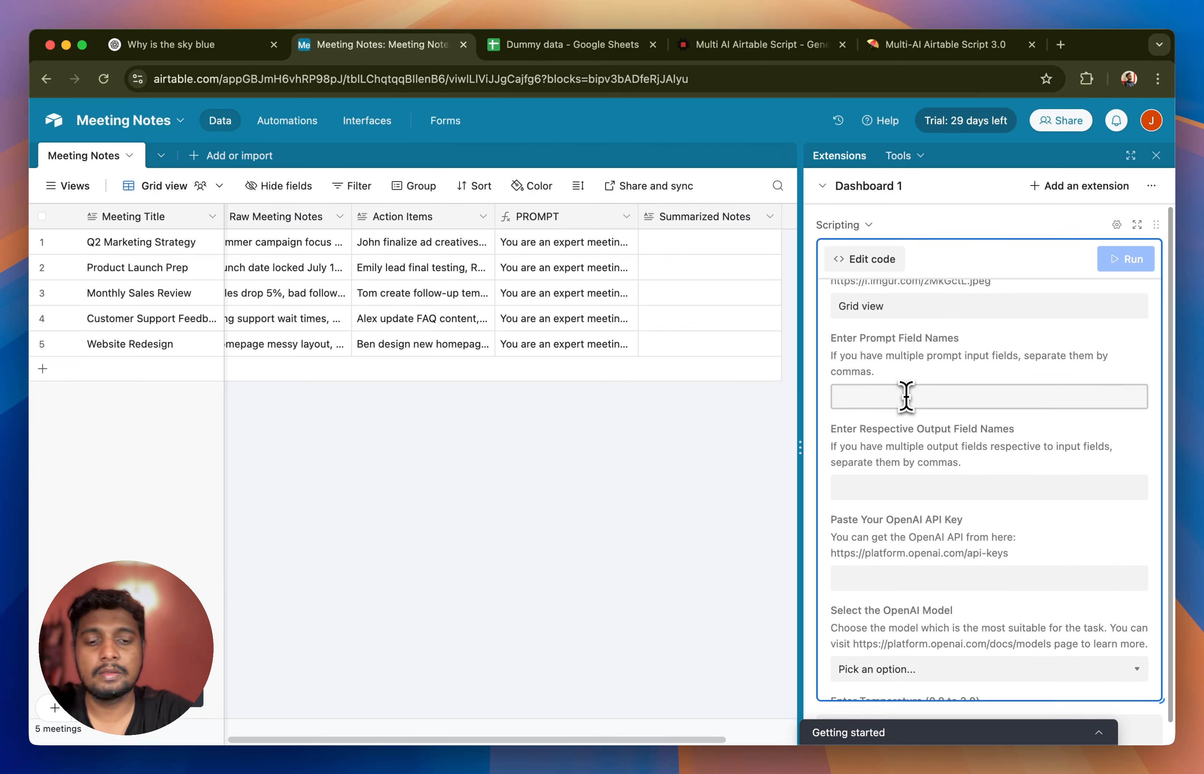
pyautogui.write('PROMPT')
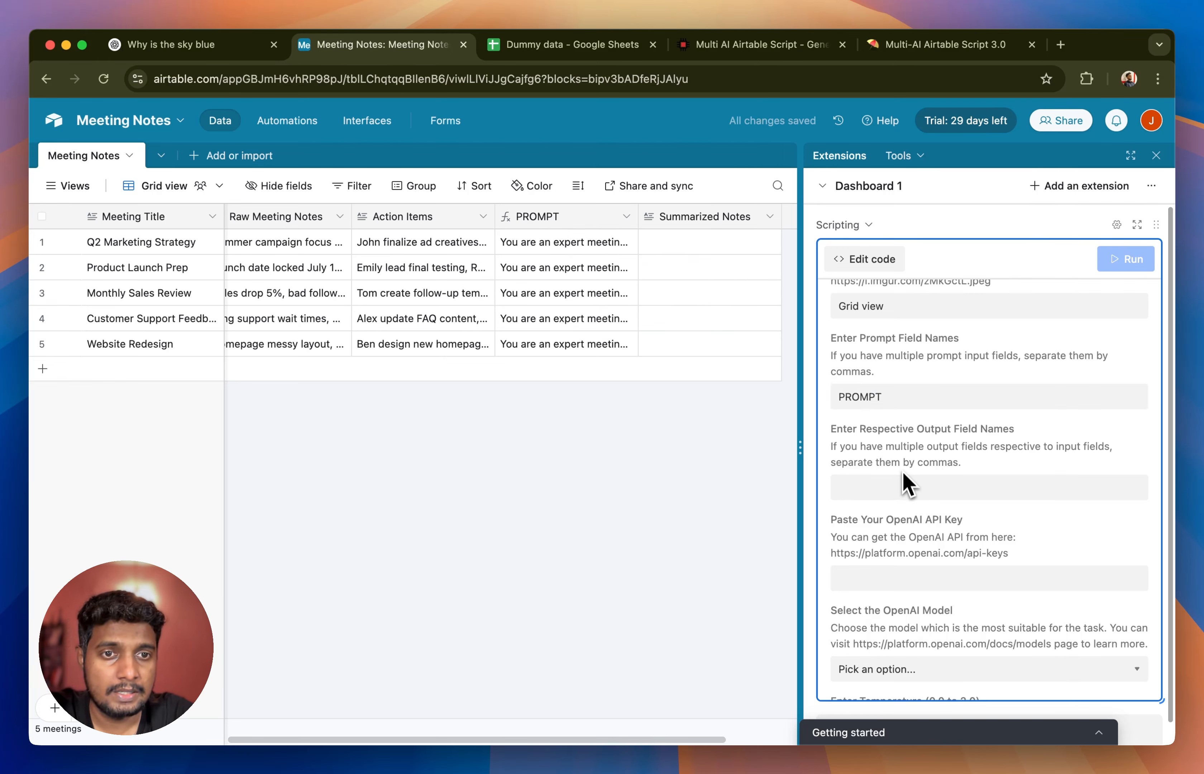
pyautogui.click(901, 488)
pyautogui.click(885, 395)
pyautogui.click(875, 483)
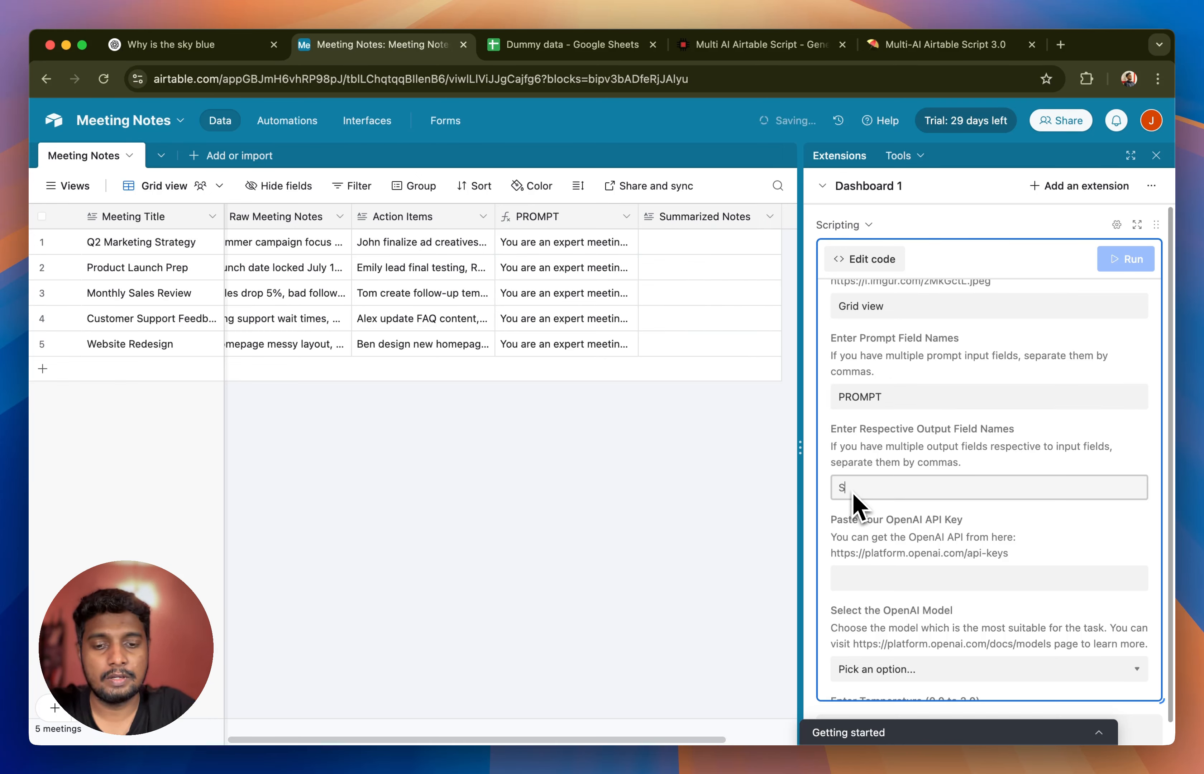
pyautogui.write('Summa')
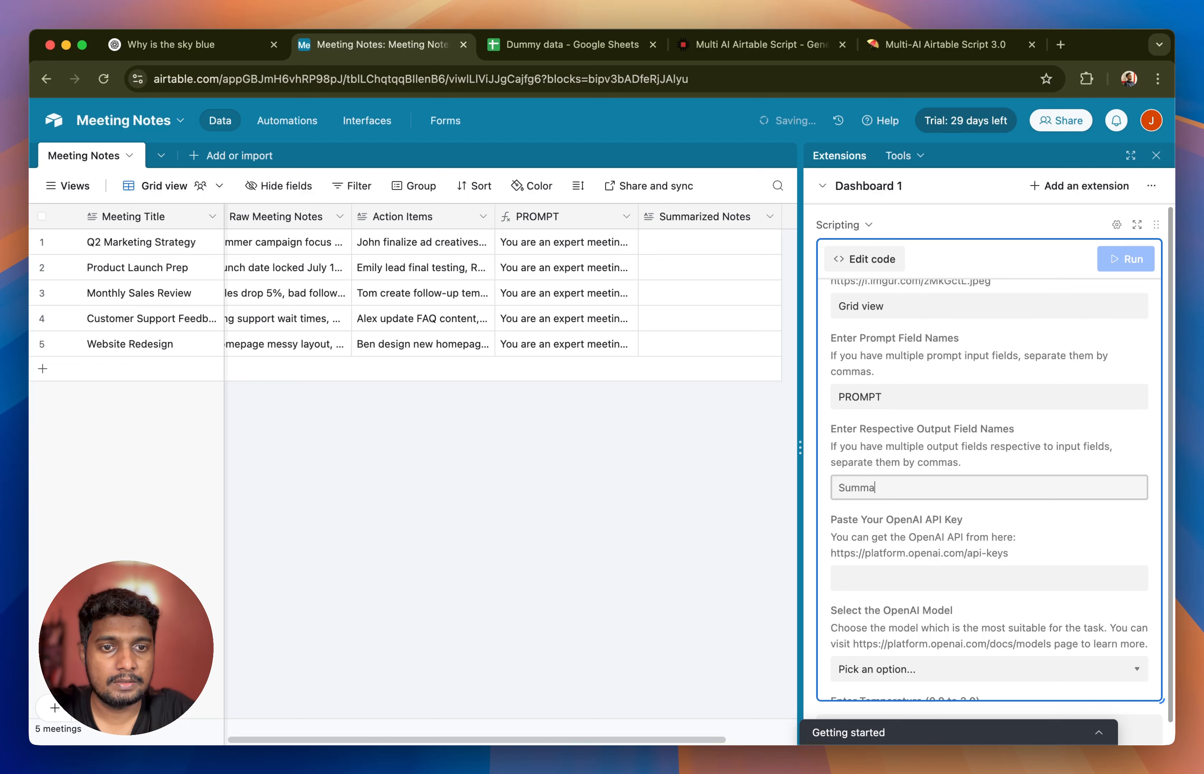
pyautogui.write('zized Notes')
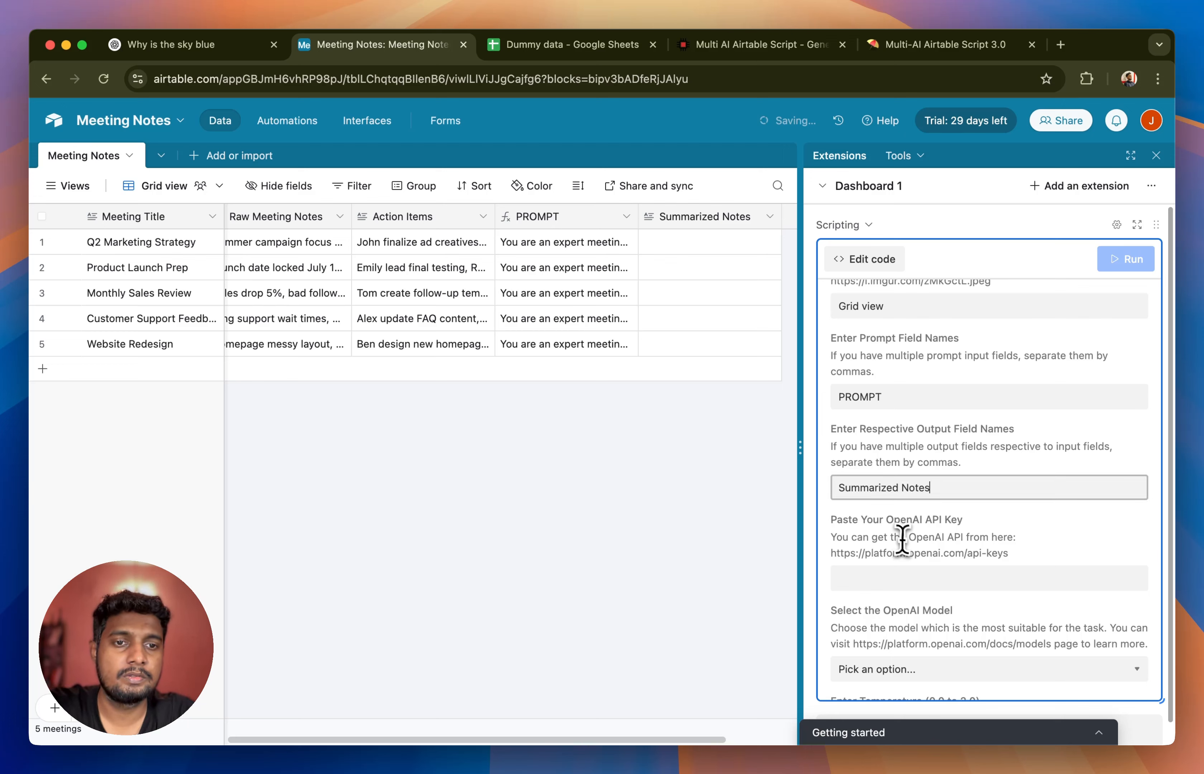
pyautogui.click(903, 538)
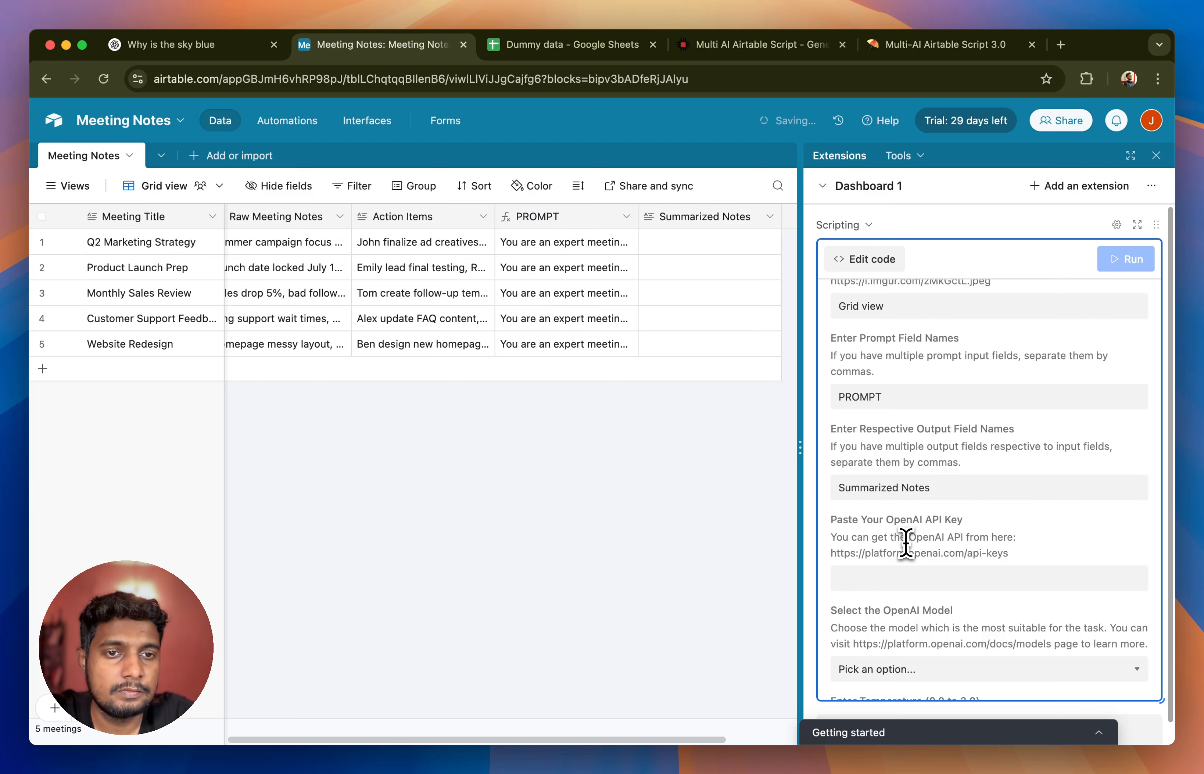
# - Enter the OpenAI platform address in a new browser tab and return to the Meeting Notes base
pyautogui.click(890, 577)
pyautogui.scroll(-3, 890, 572)
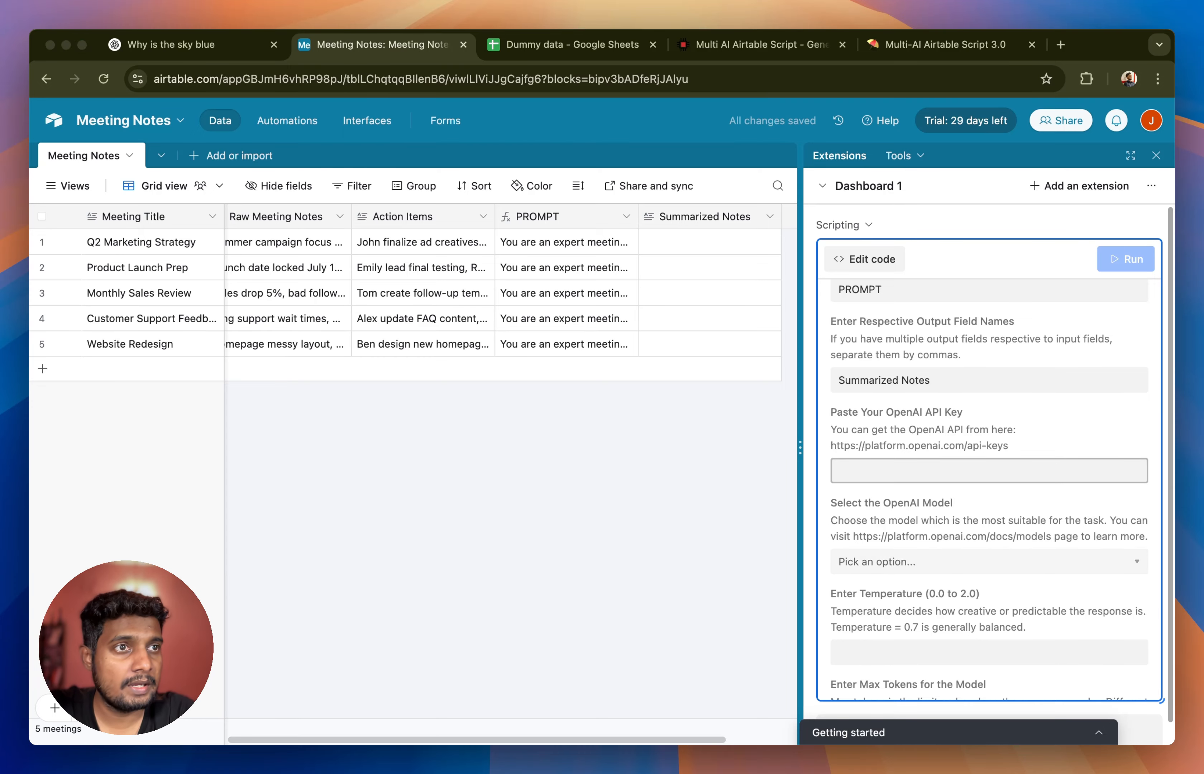
pyautogui.click(1061, 45)
pyautogui.press('super+v')
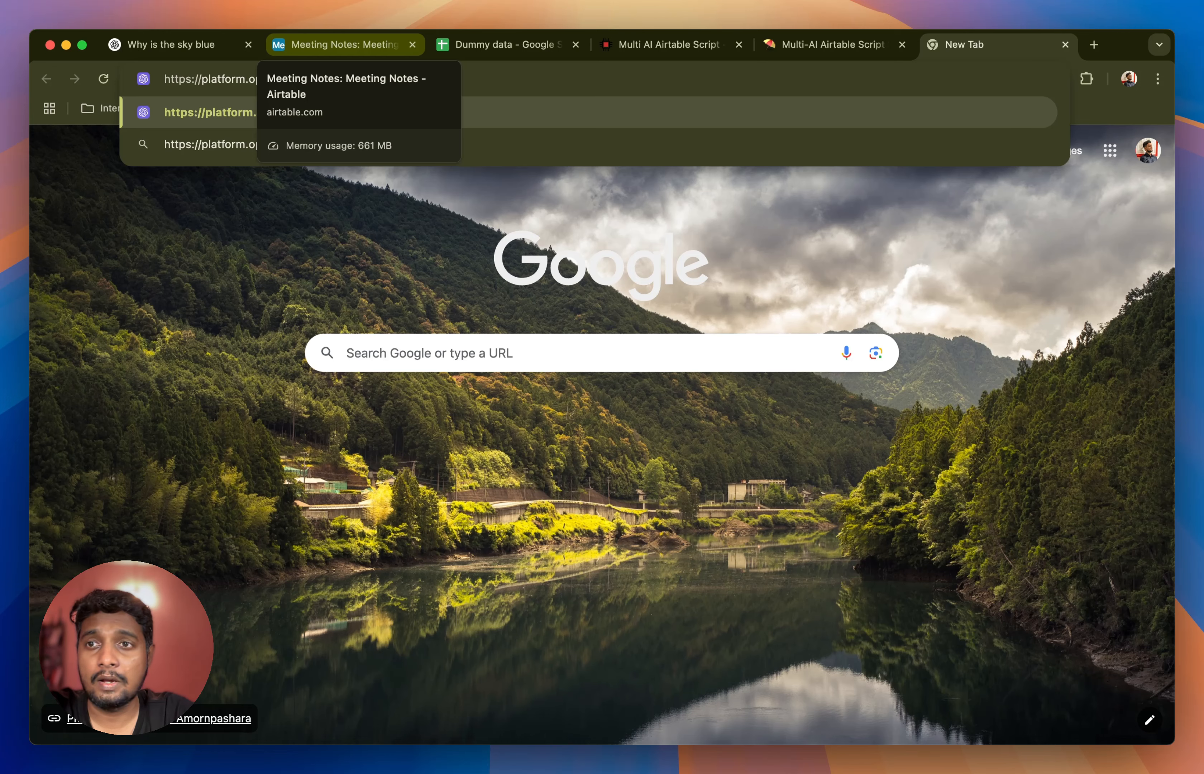
pyautogui.click(354, 45)
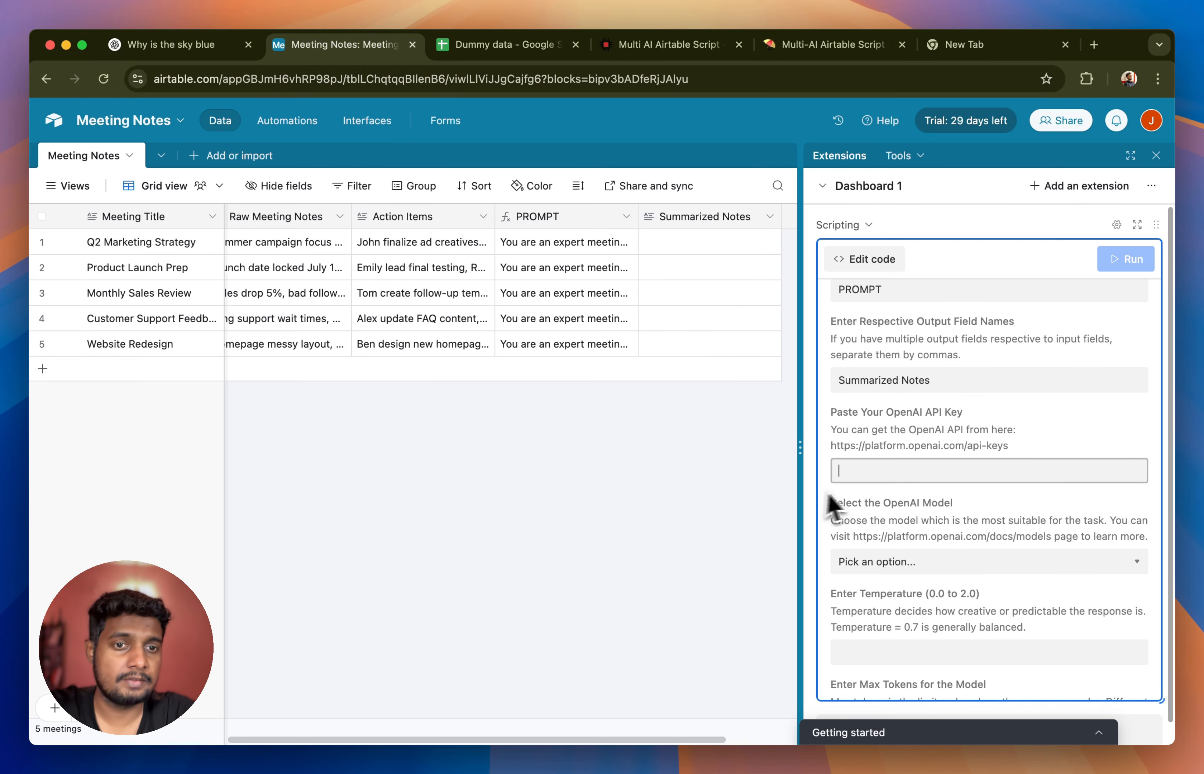
# - Copy the OpenAI API key from the other application and paste it into the script's API key setting
pyautogui.press('super+Tab')
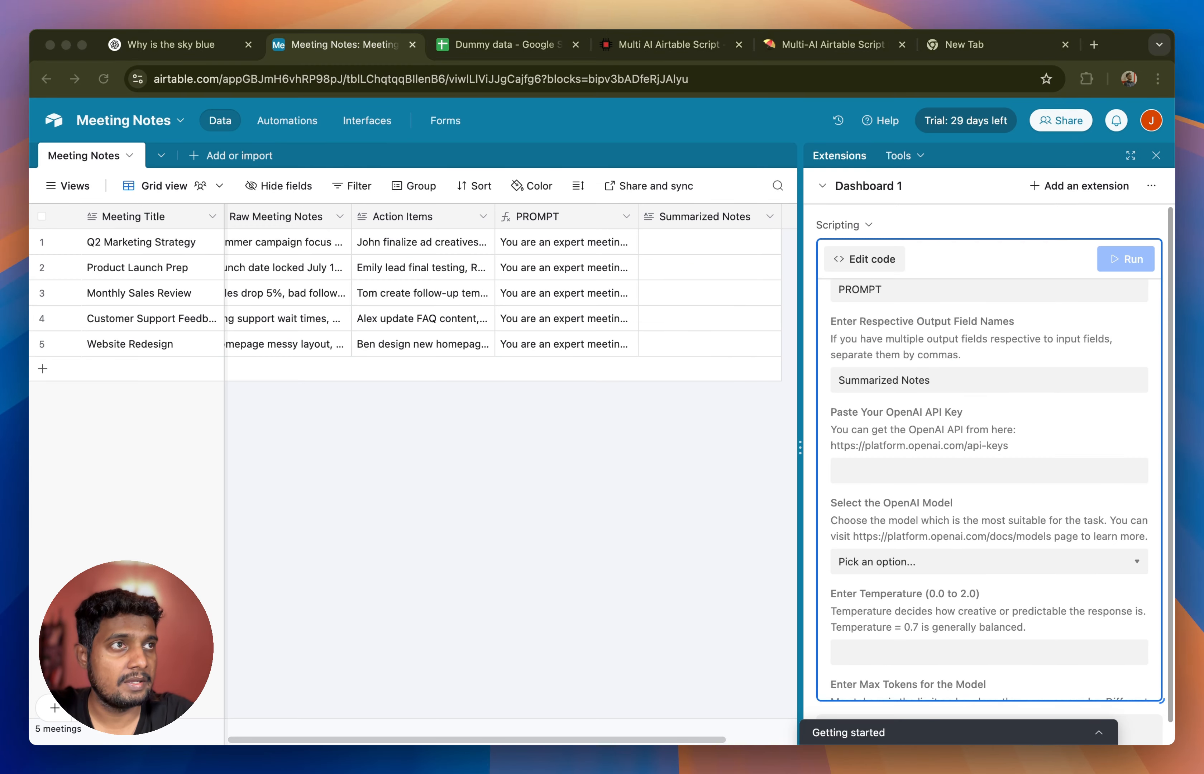
pyautogui.click(860, 478)
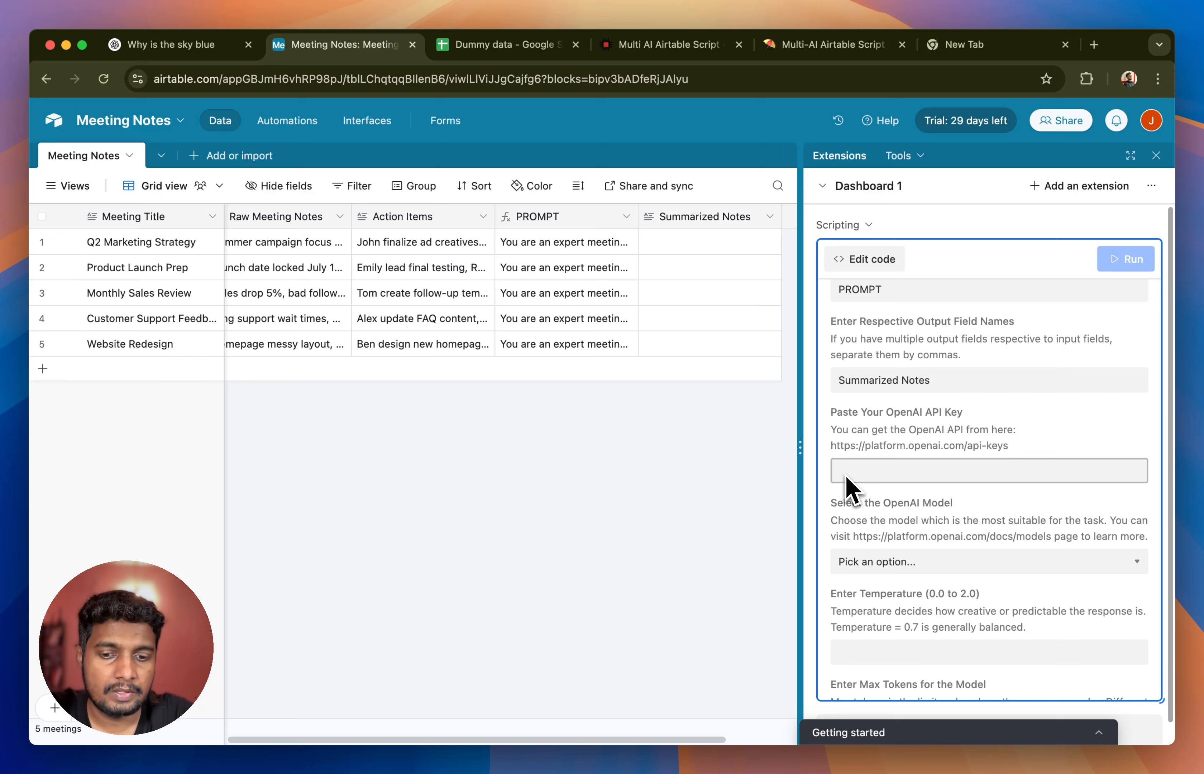
pyautogui.press('super+v')
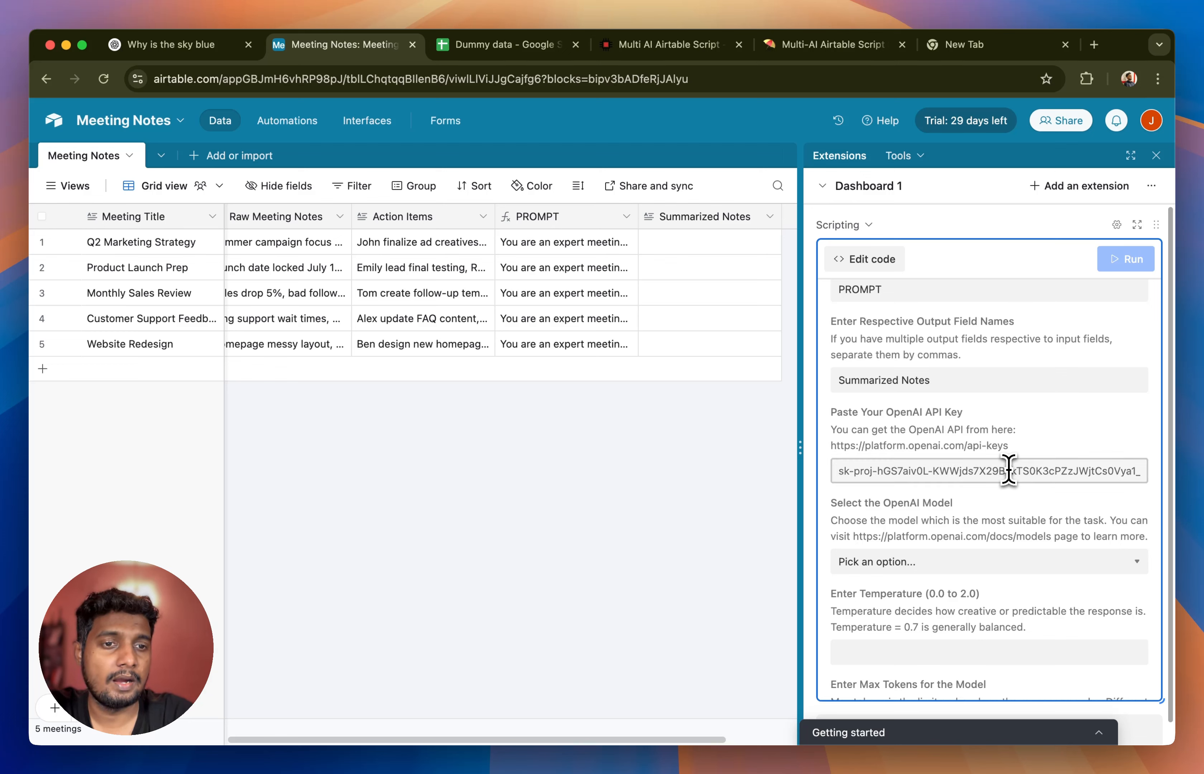
# - Set the script's OpenAI model to gpt-4.1
pyautogui.scroll(-5, 992, 502)
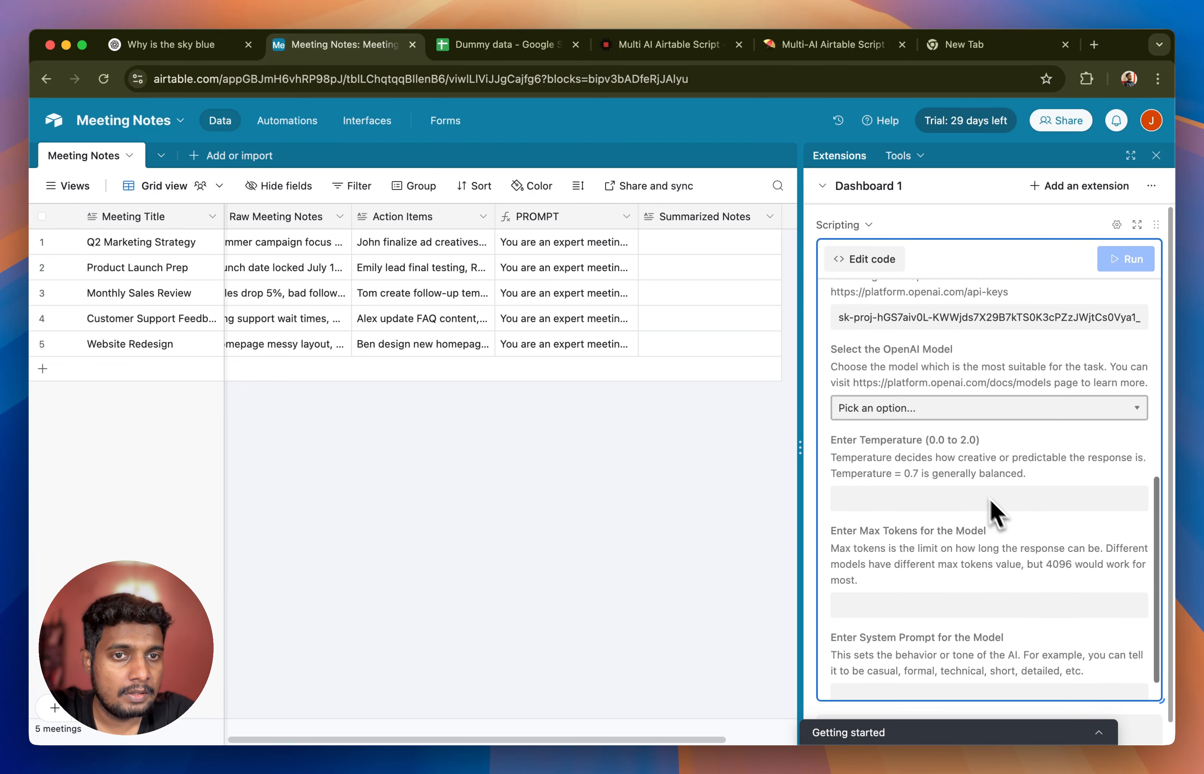
pyautogui.click(903, 407)
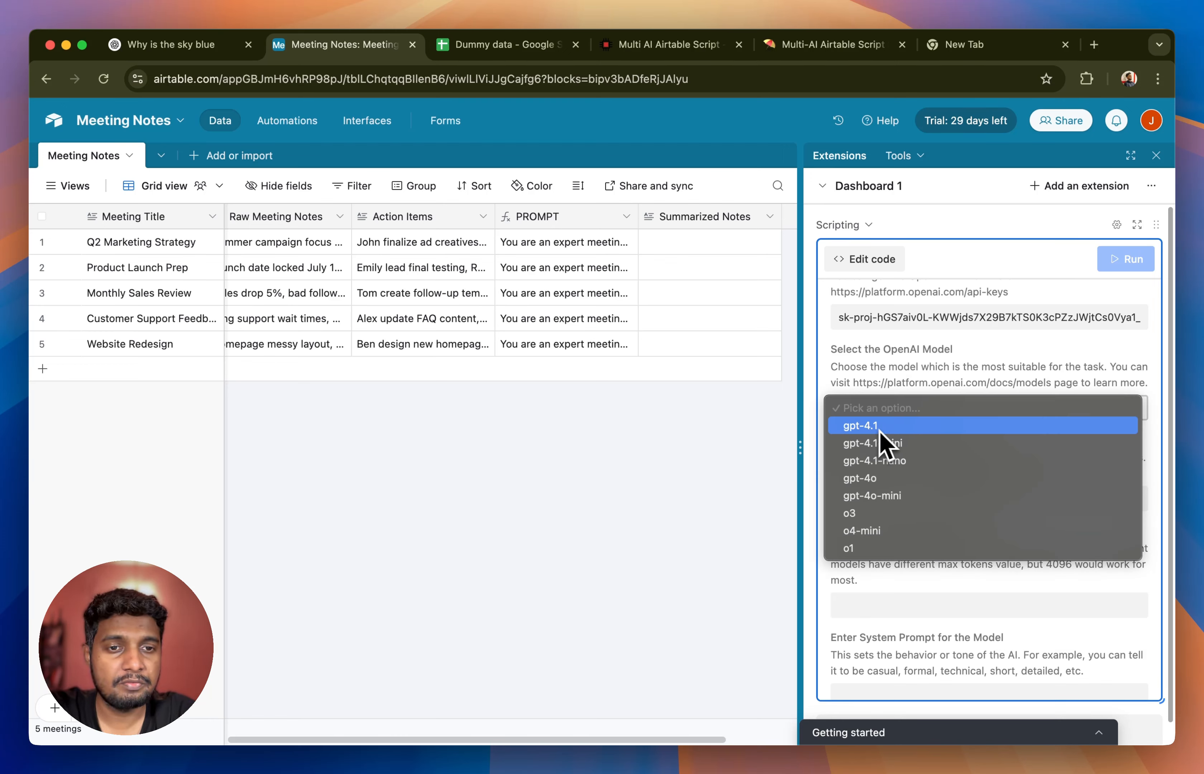
pyautogui.click(899, 425)
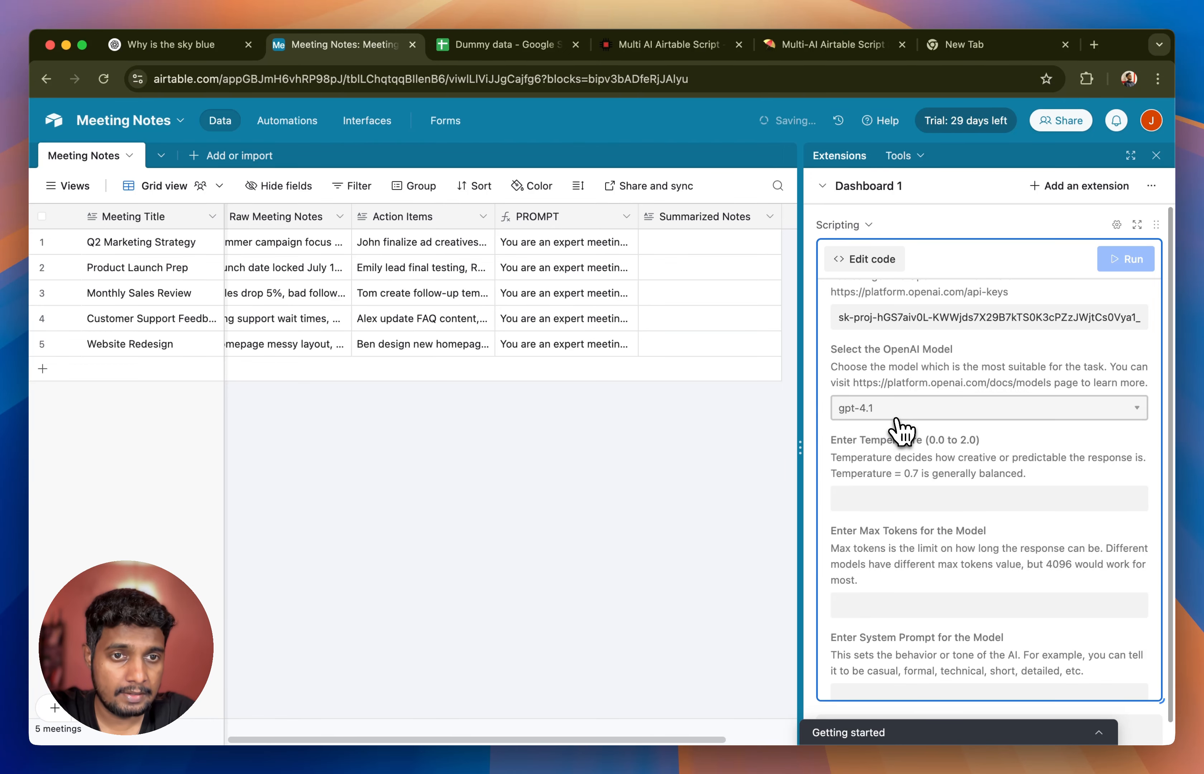
# - Review the available OpenAI models in the script settings and keep gpt-4.1 selected
pyautogui.click(902, 411)
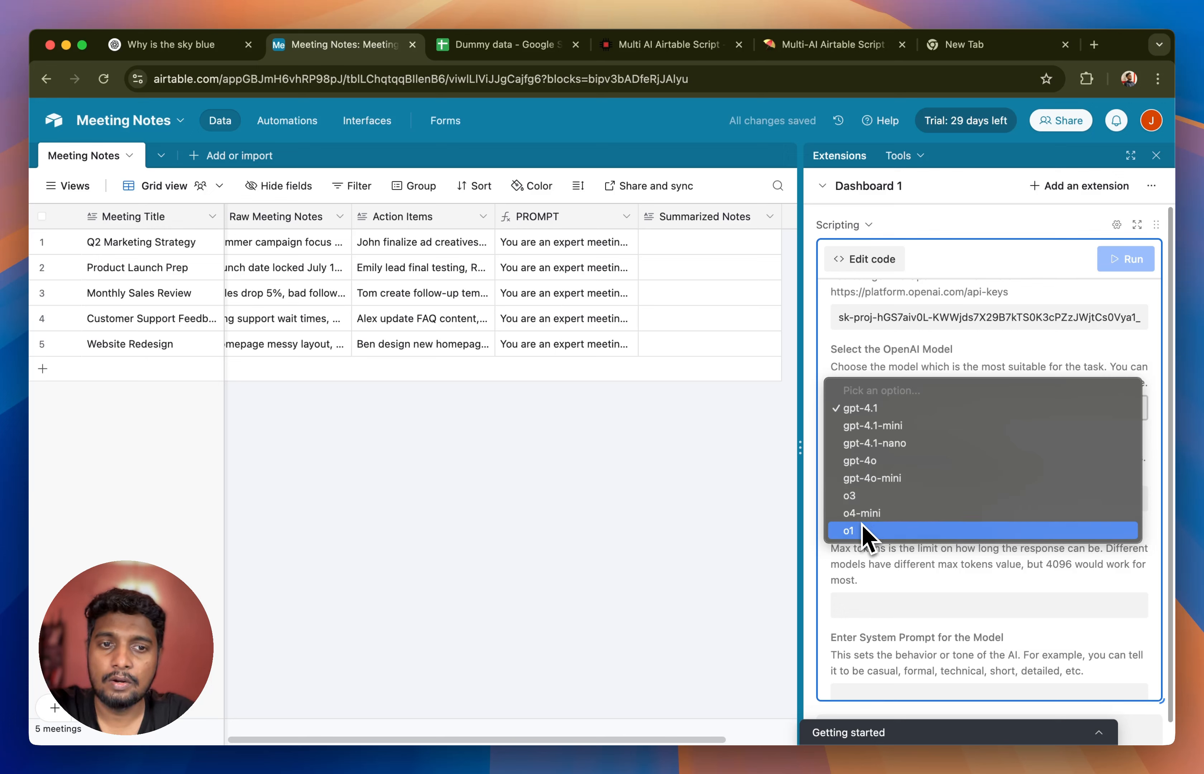
pyautogui.click(871, 564)
pyautogui.click(879, 420)
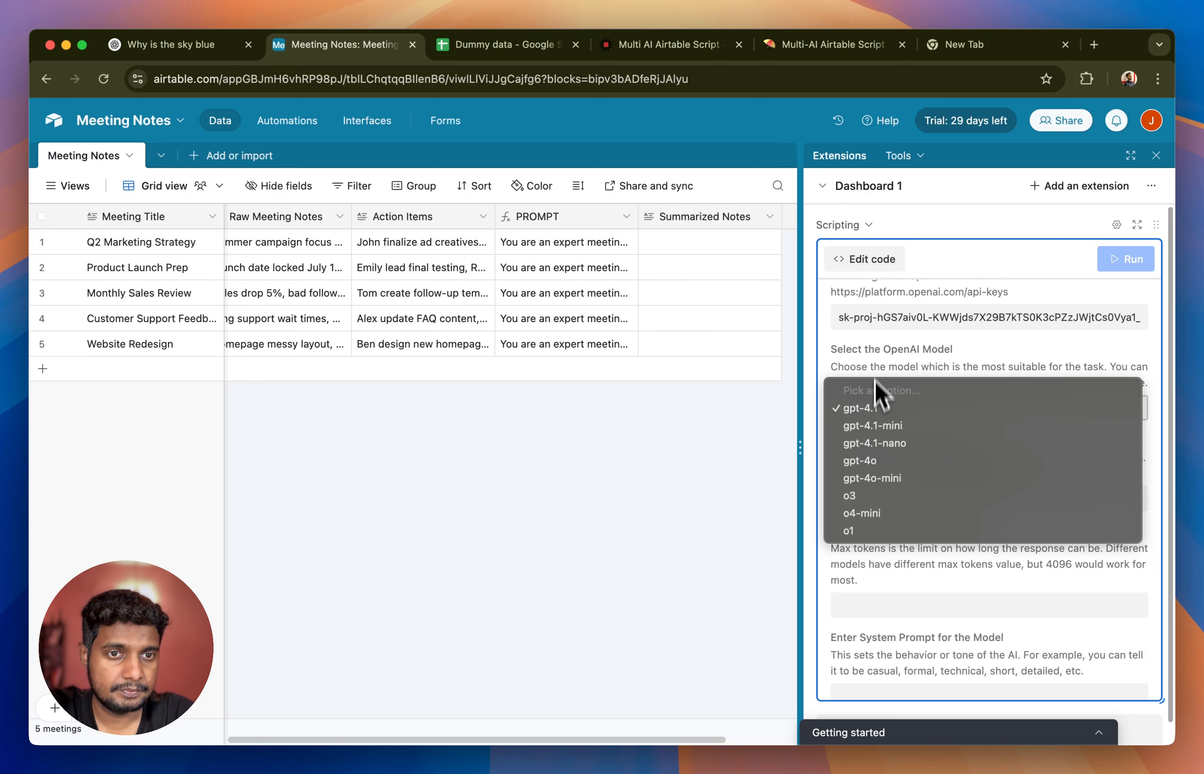
pyautogui.click(877, 409)
# - Set the model's temperature to 0.7 and its max tokens to 1000
pyautogui.scroll(-1, 905, 458)
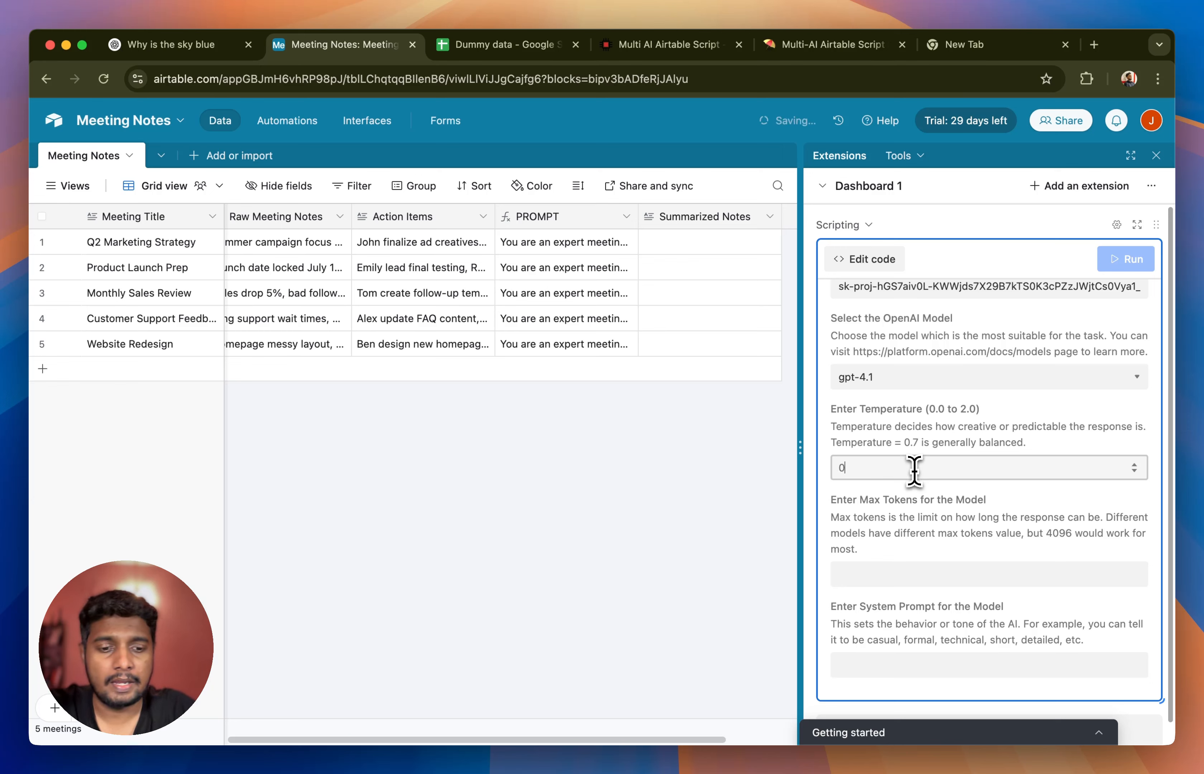
pyautogui.write('7')
pyautogui.click(1007, 445)
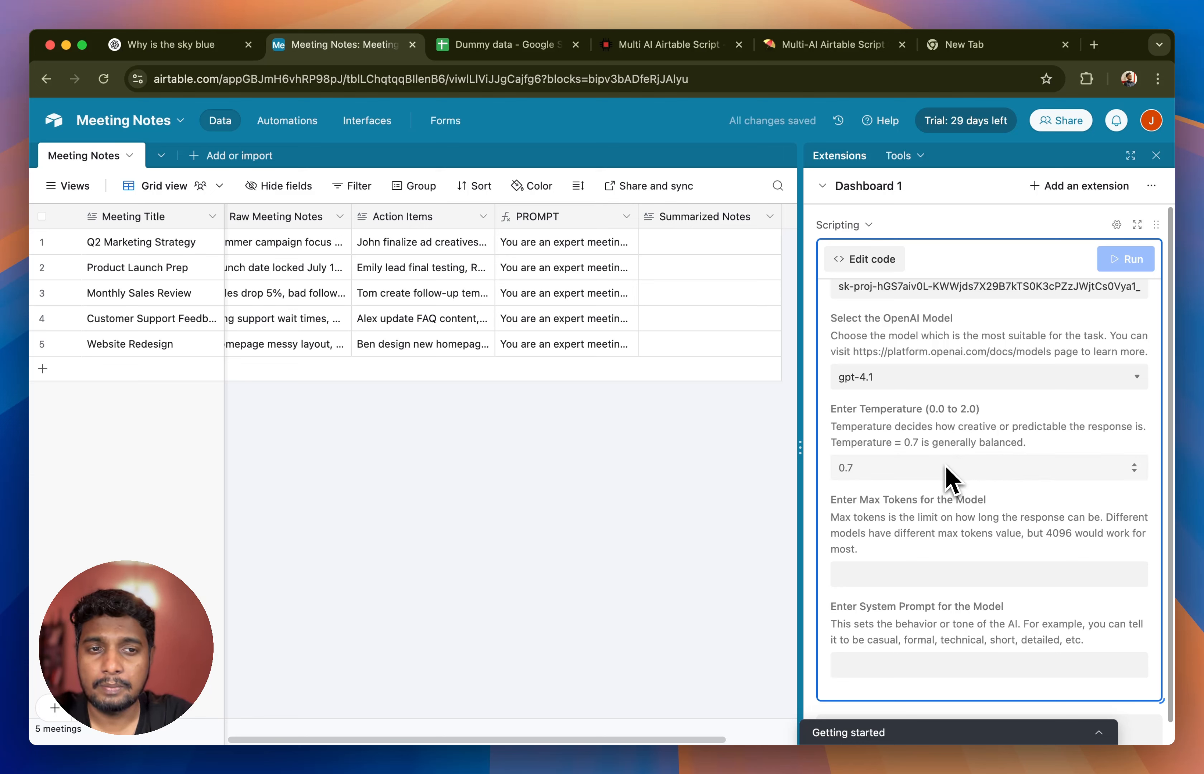
pyautogui.scroll(-1, 927, 516)
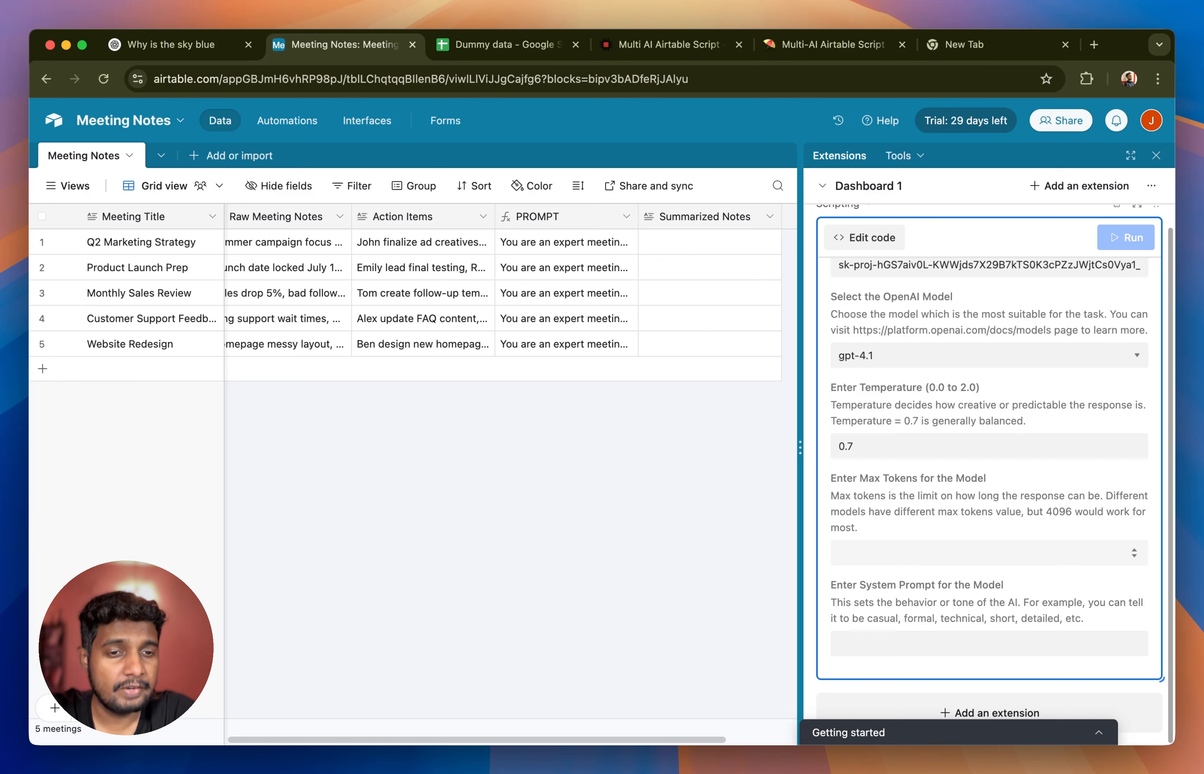
pyautogui.click(989, 553)
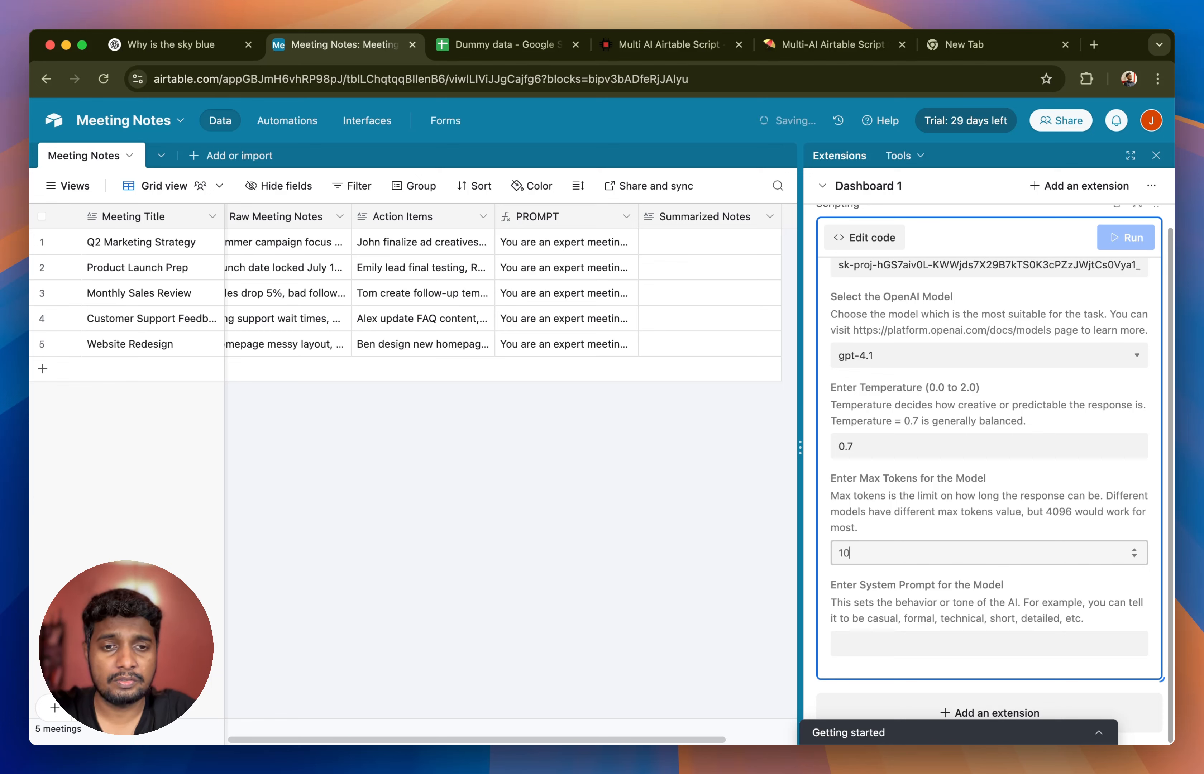
pyautogui.click(924, 583)
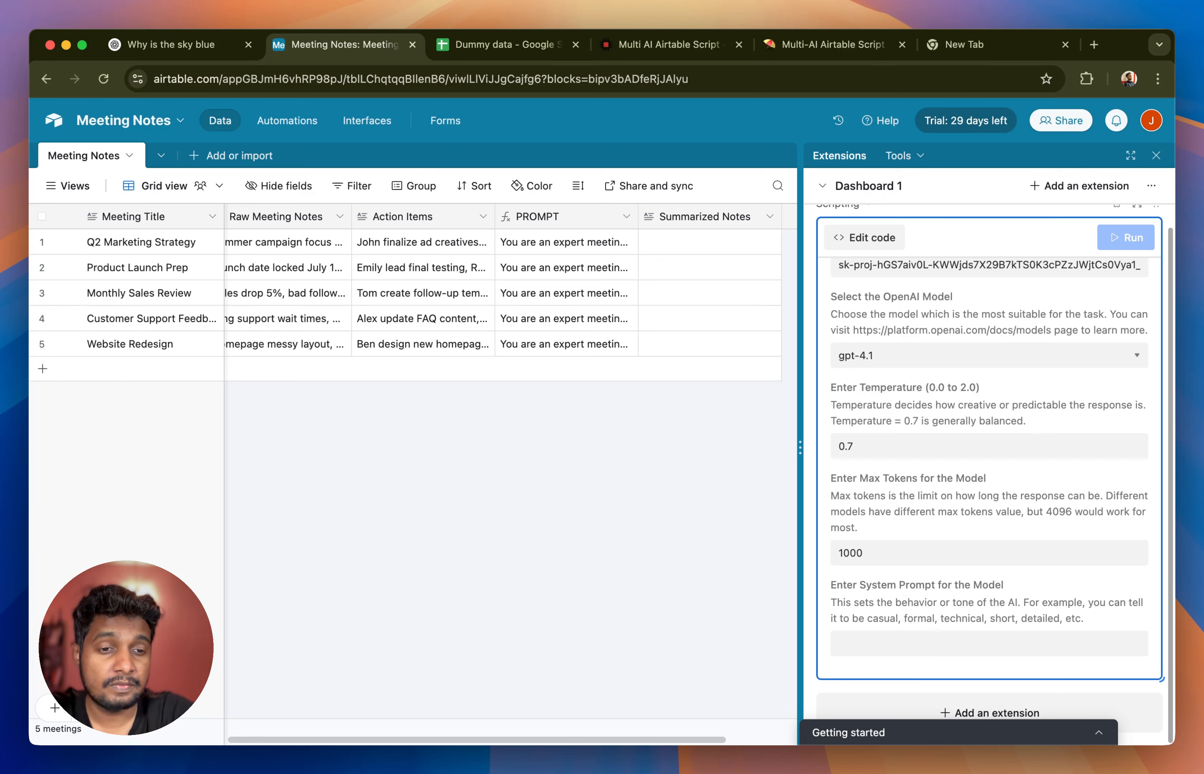
# - Enter the system prompt "Be precise. Use simple language, do not use uncommon words and phrases."
pyautogui.click(865, 644)
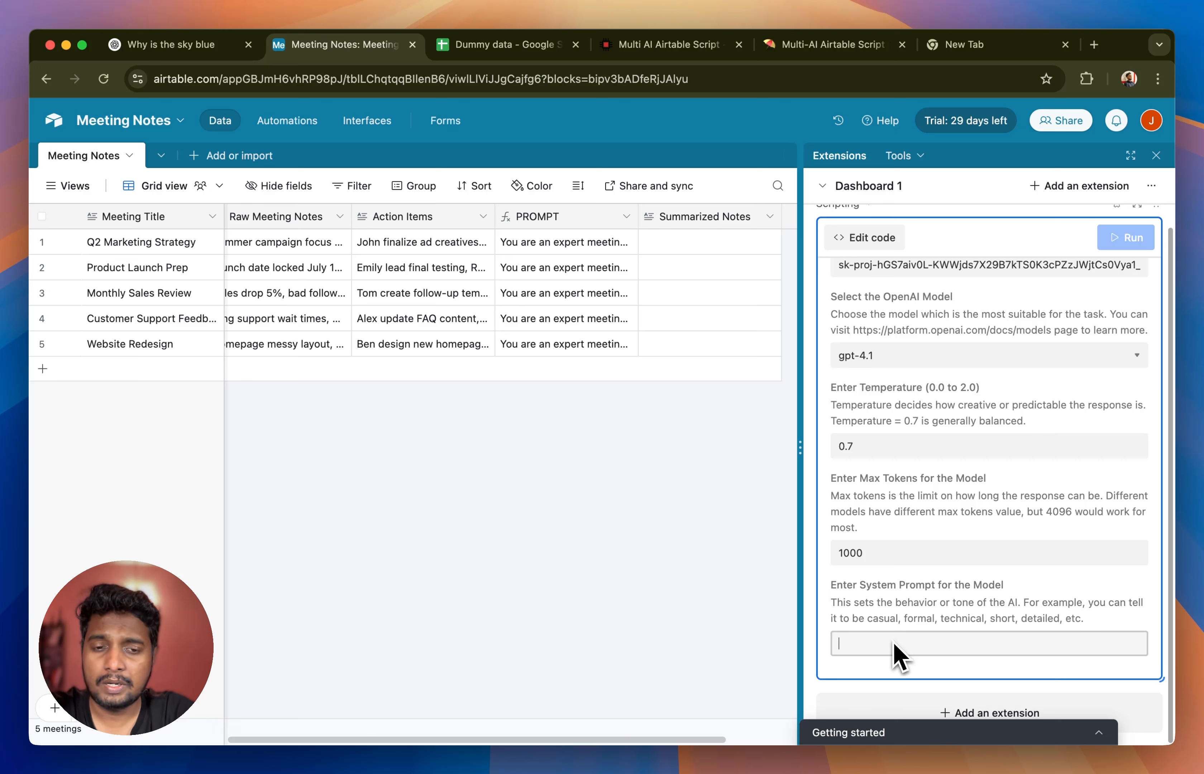
pyautogui.write('B')
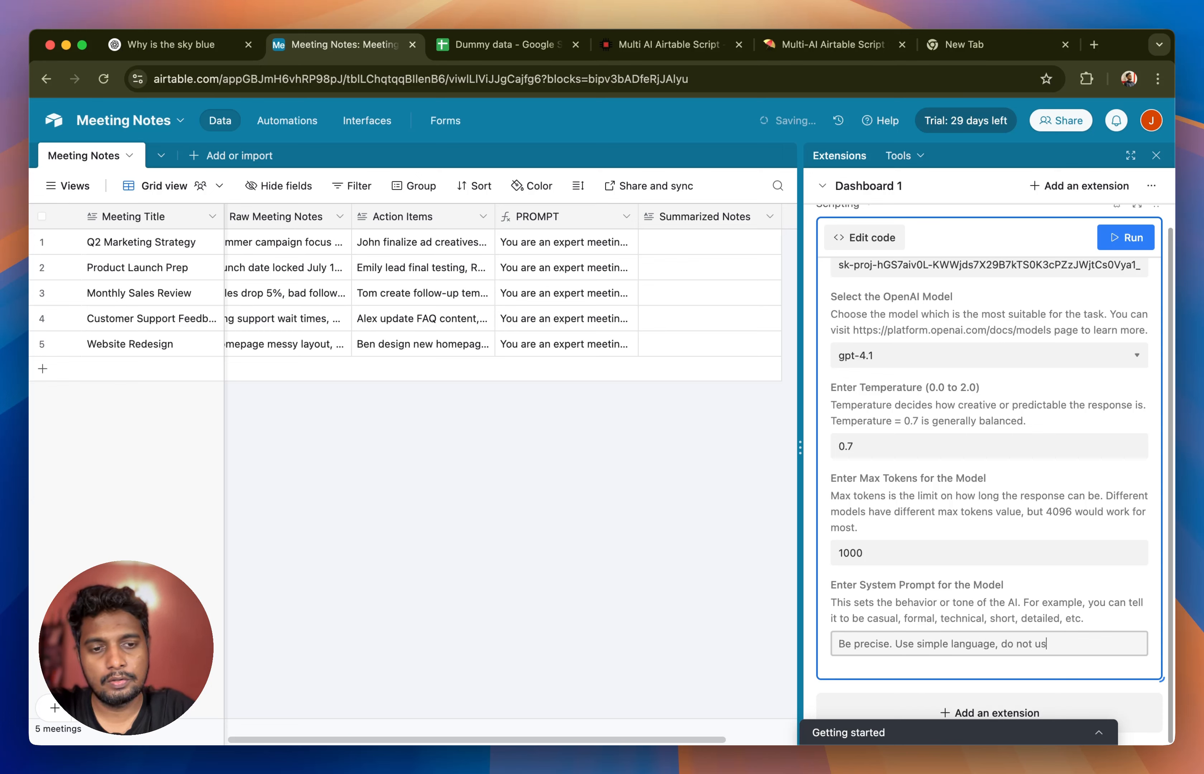
pyautogui.write('and phrases.')
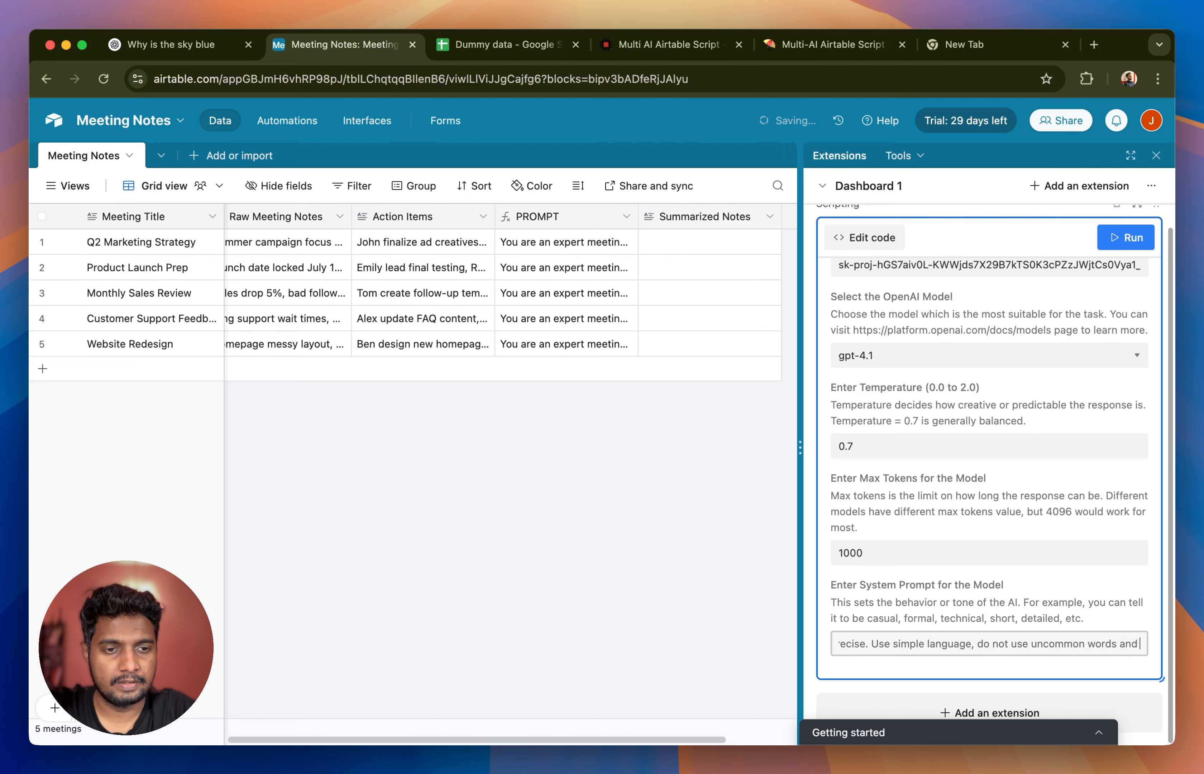
pyautogui.click(903, 617)
# - Run the script and stop it once the Summarized Notes cell of Q2 Marketing Strategy is filled
pyautogui.scroll(8, 972, 602)
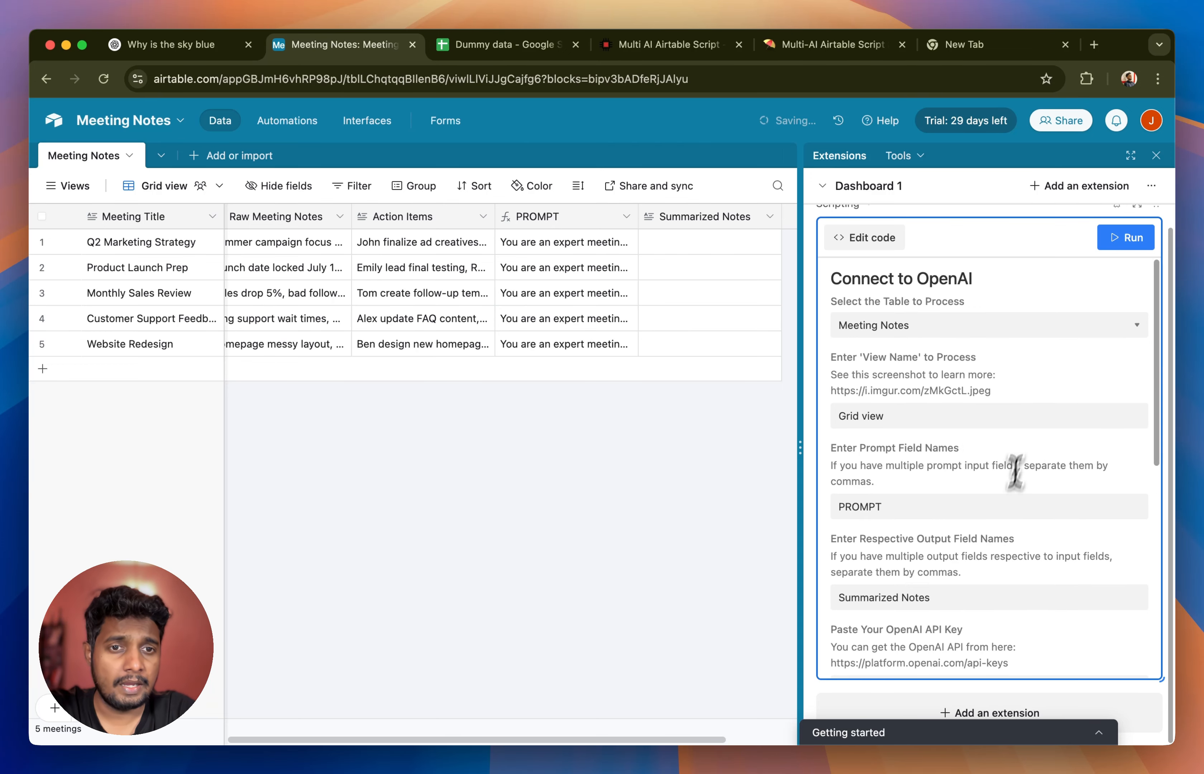
pyautogui.hscroll(3, 608, 476)
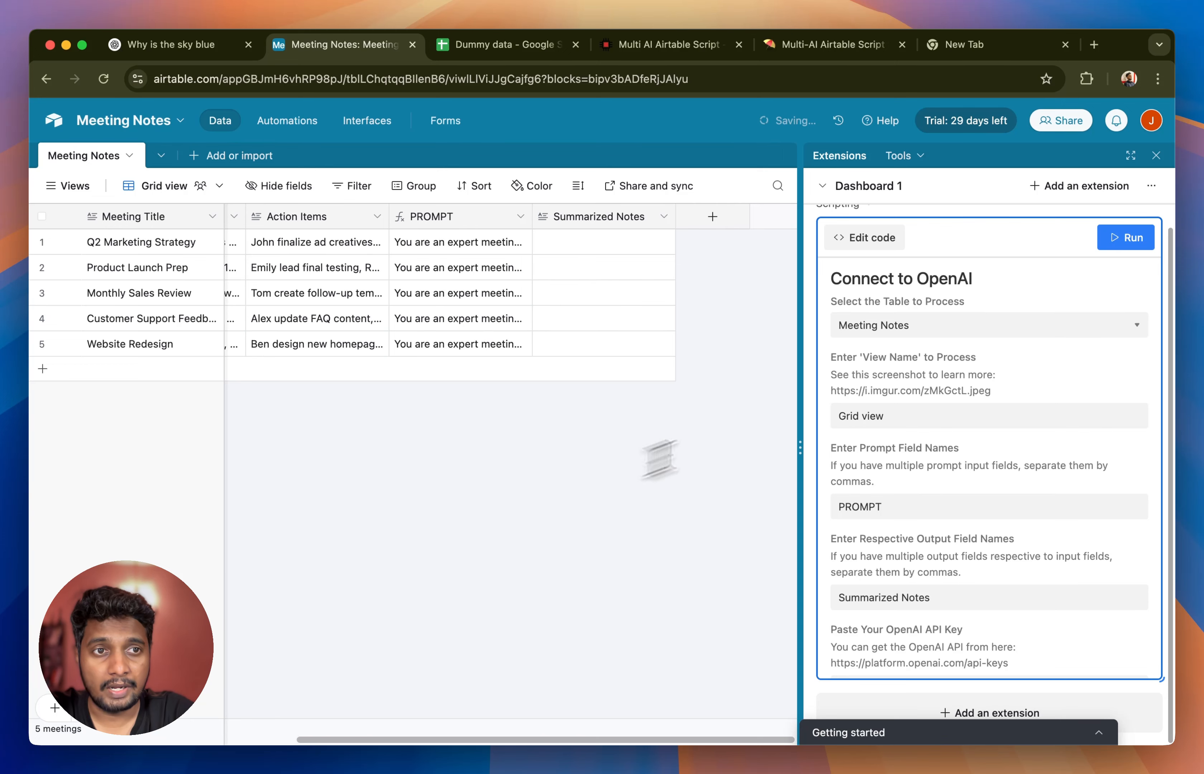
pyautogui.scroll(1, 1124, 248)
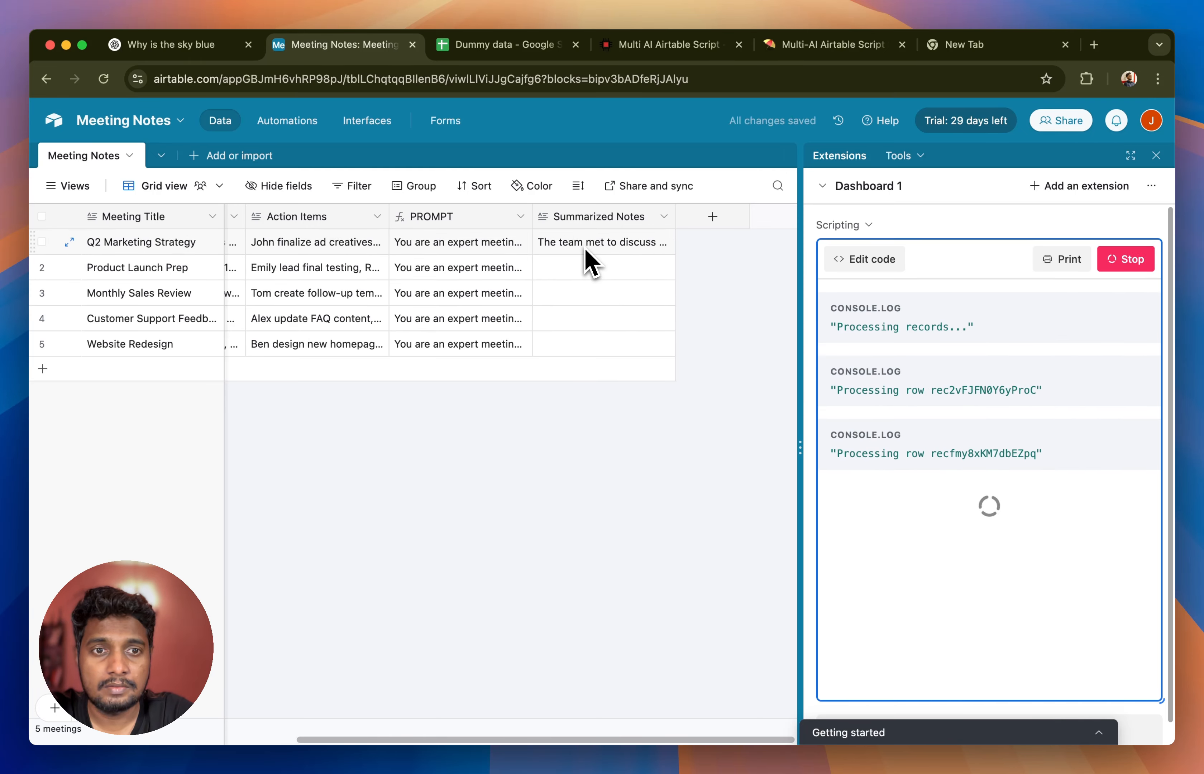
pyautogui.click(1143, 260)
# - Expand the Summarized Notes cell of Q2 Marketing Strategy, read the full summary and close it
pyautogui.click(630, 249)
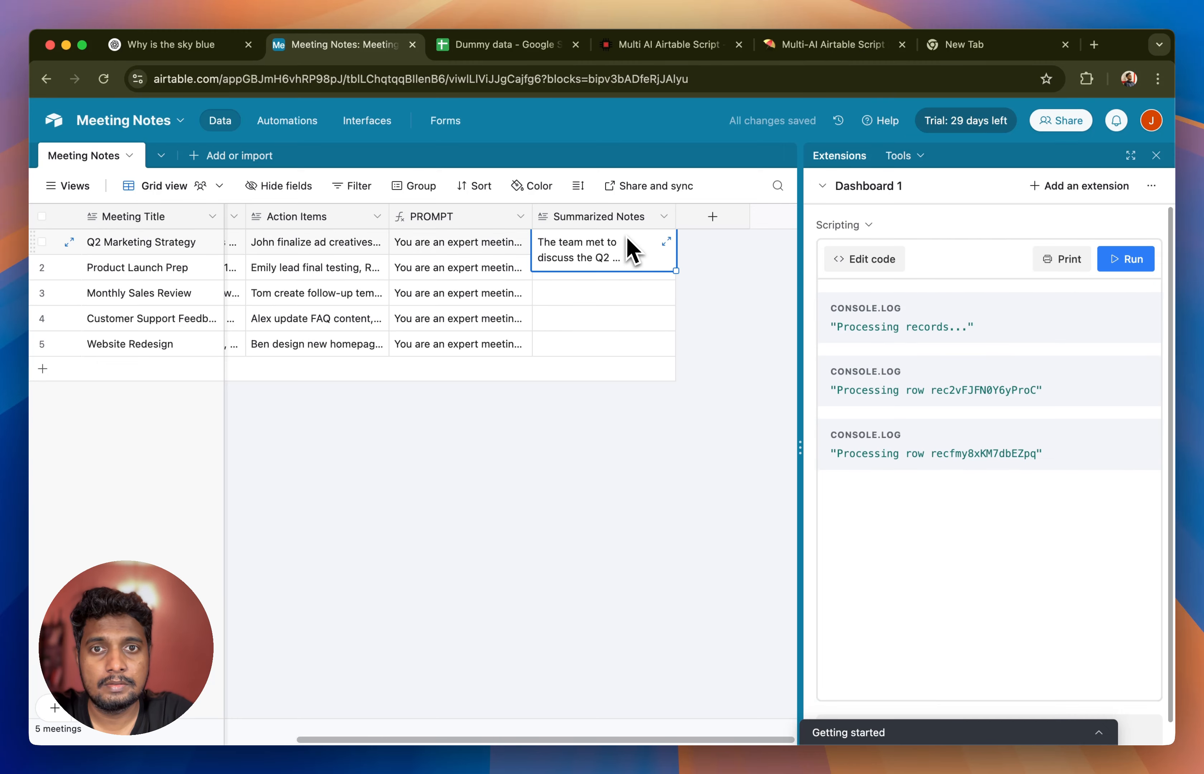
pyautogui.click(667, 242)
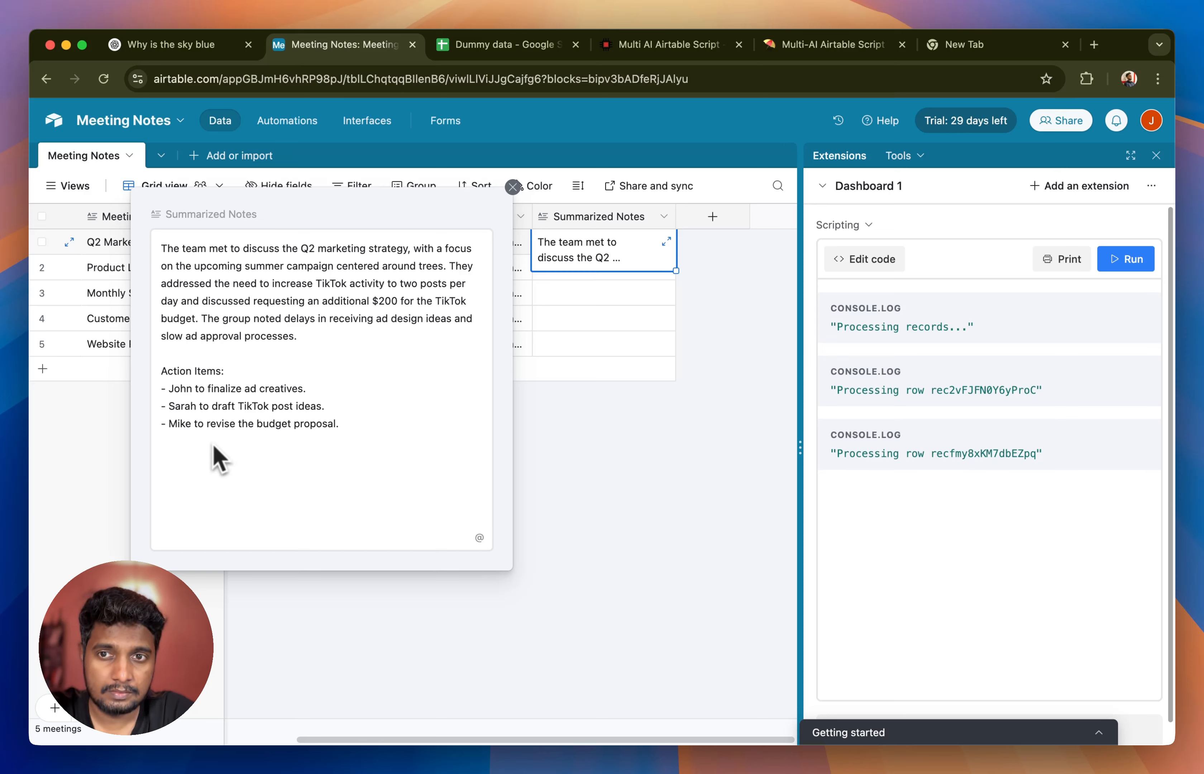
pyautogui.click(601, 458)
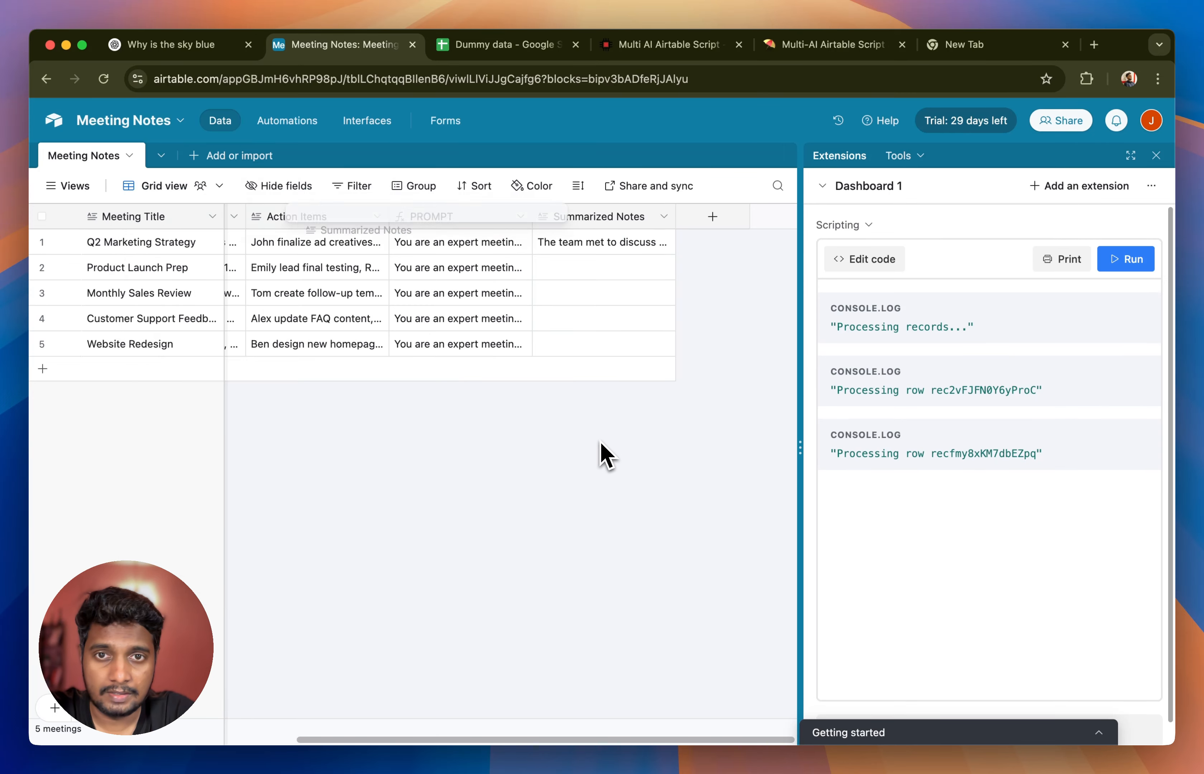
# - Run the script again to summarize the remaining meetings and check the end of its log
pyautogui.click(1120, 261)
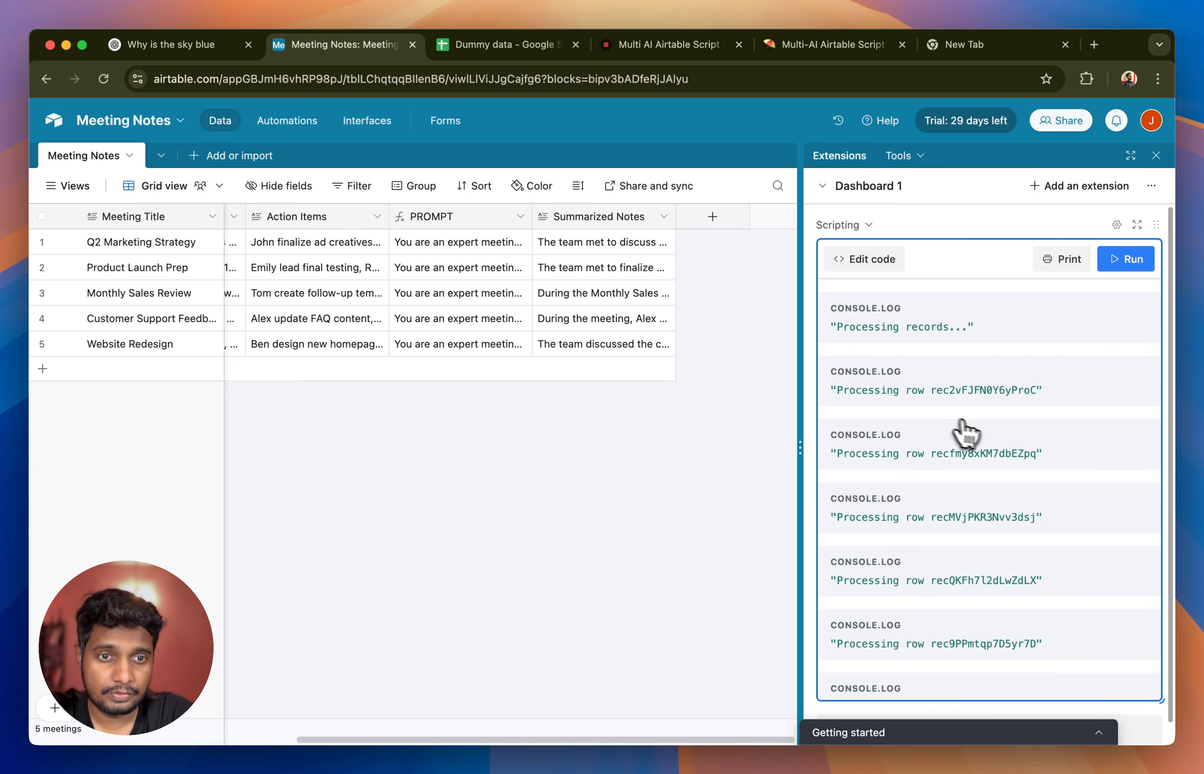
pyautogui.scroll(-1, 981, 436)
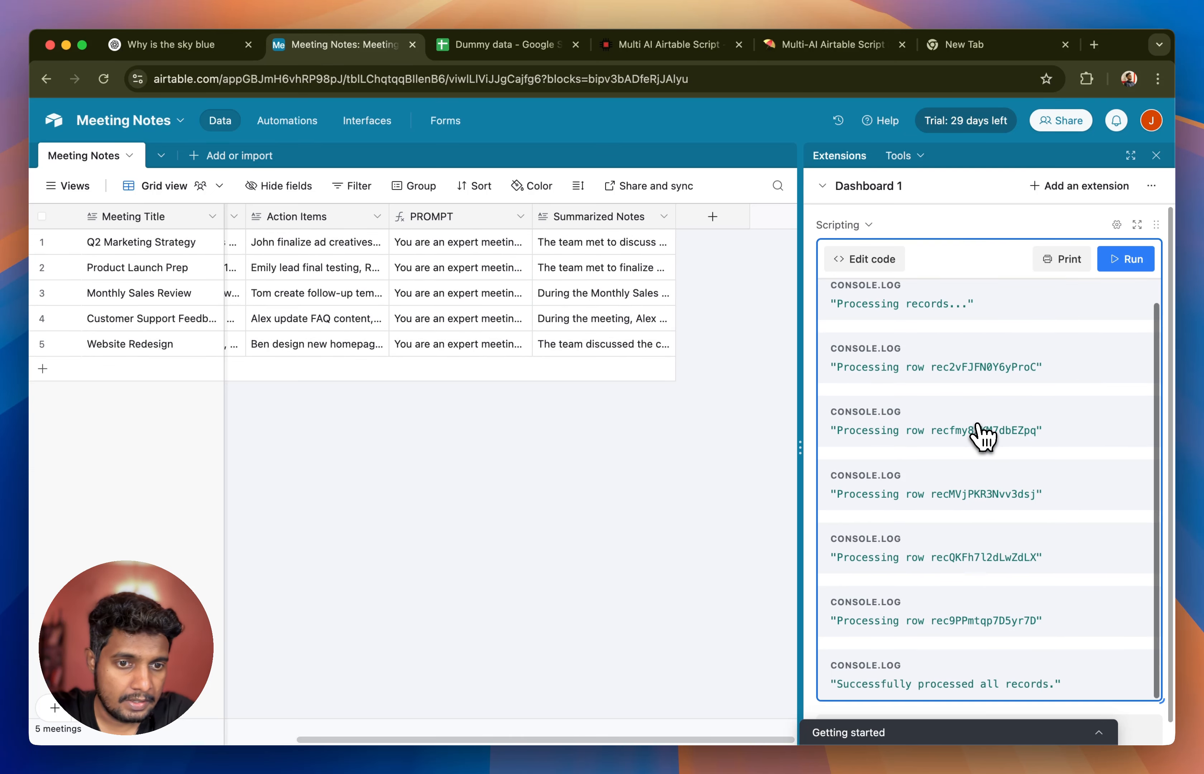
pyautogui.tripleClick(861, 691)
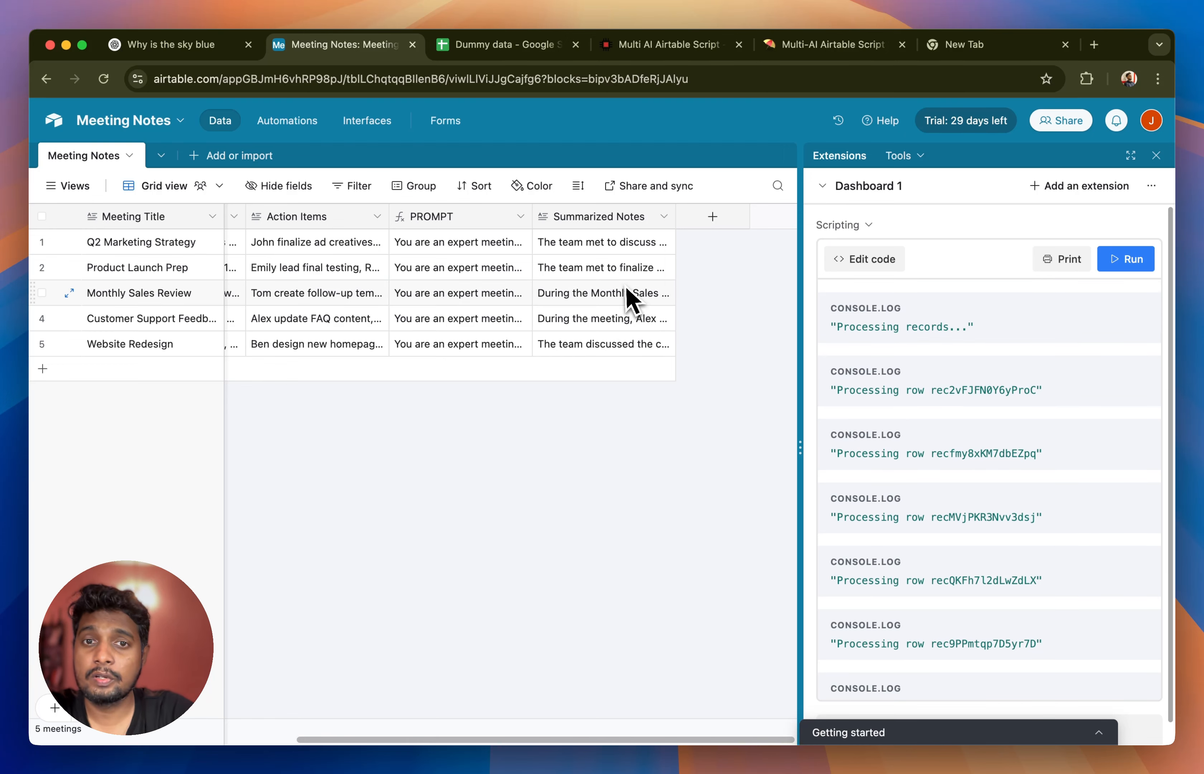
# - Clear the Monthly Sales Review summary, rerun the script to refill it, and run it once more with every summary filled
pyautogui.click(605, 299)
pyautogui.press('Delete')
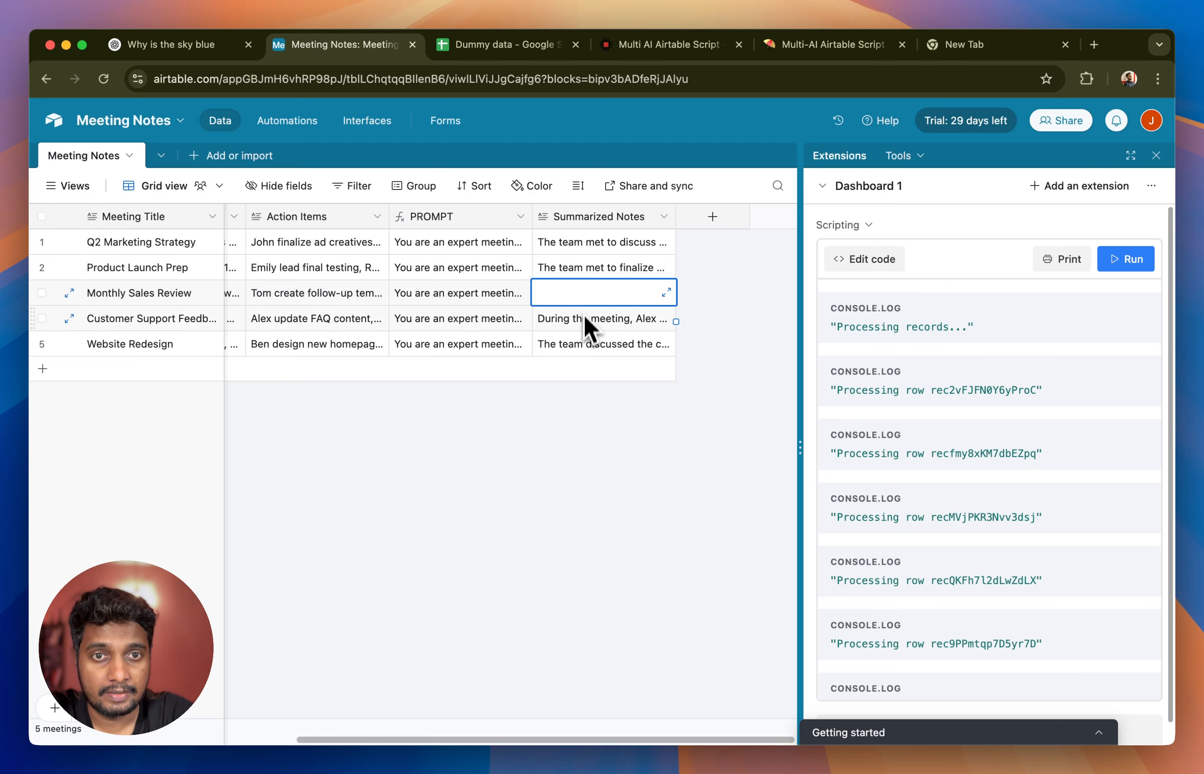
pyautogui.click(1116, 261)
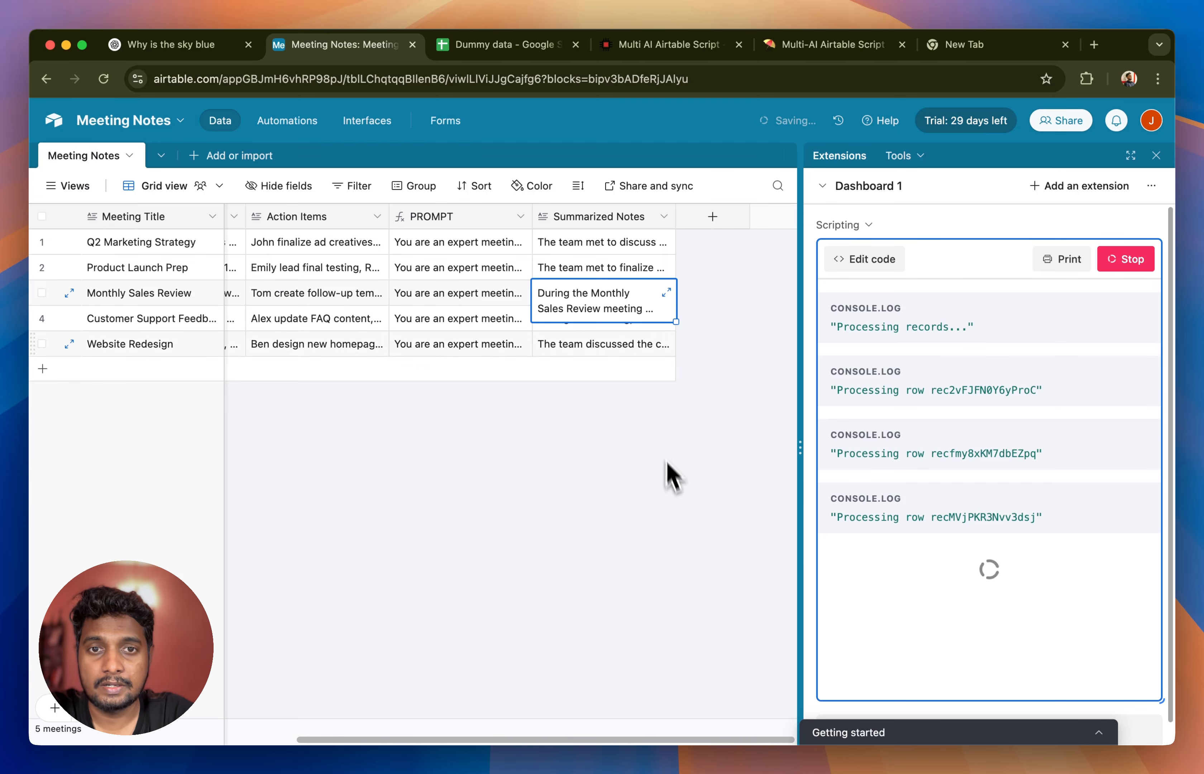
pyautogui.click(584, 242)
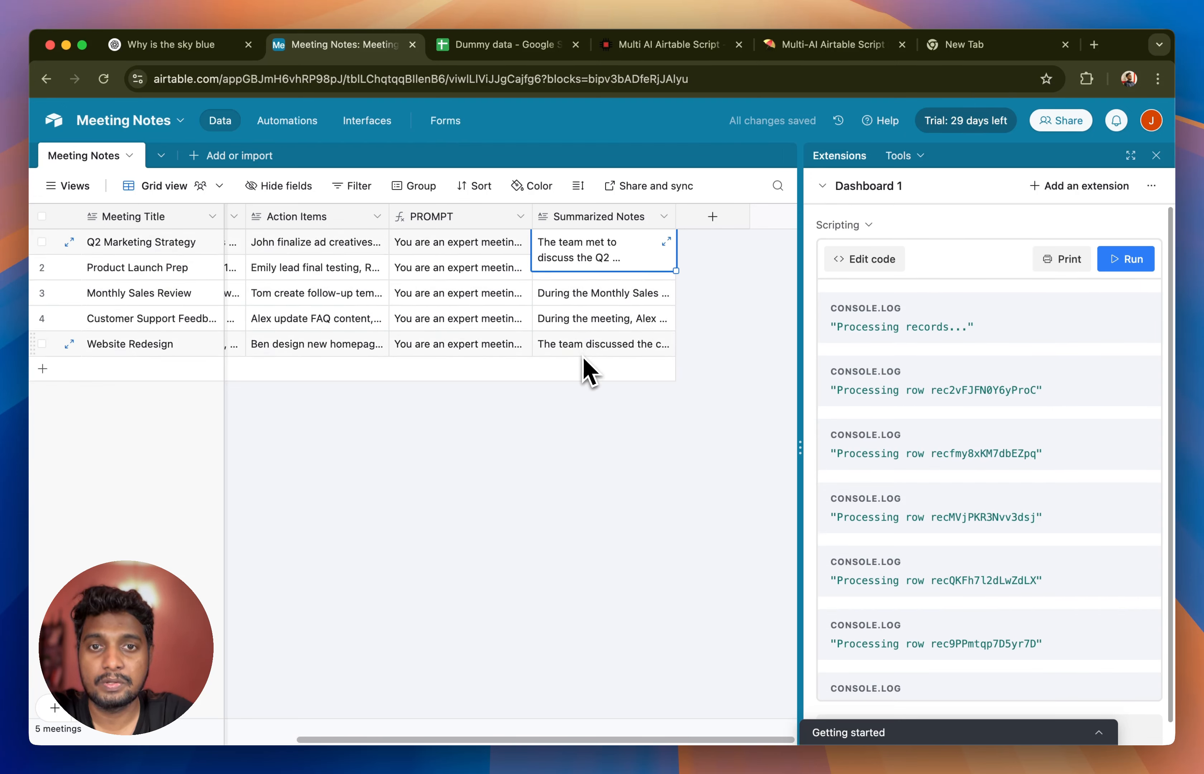
pyautogui.click(620, 455)
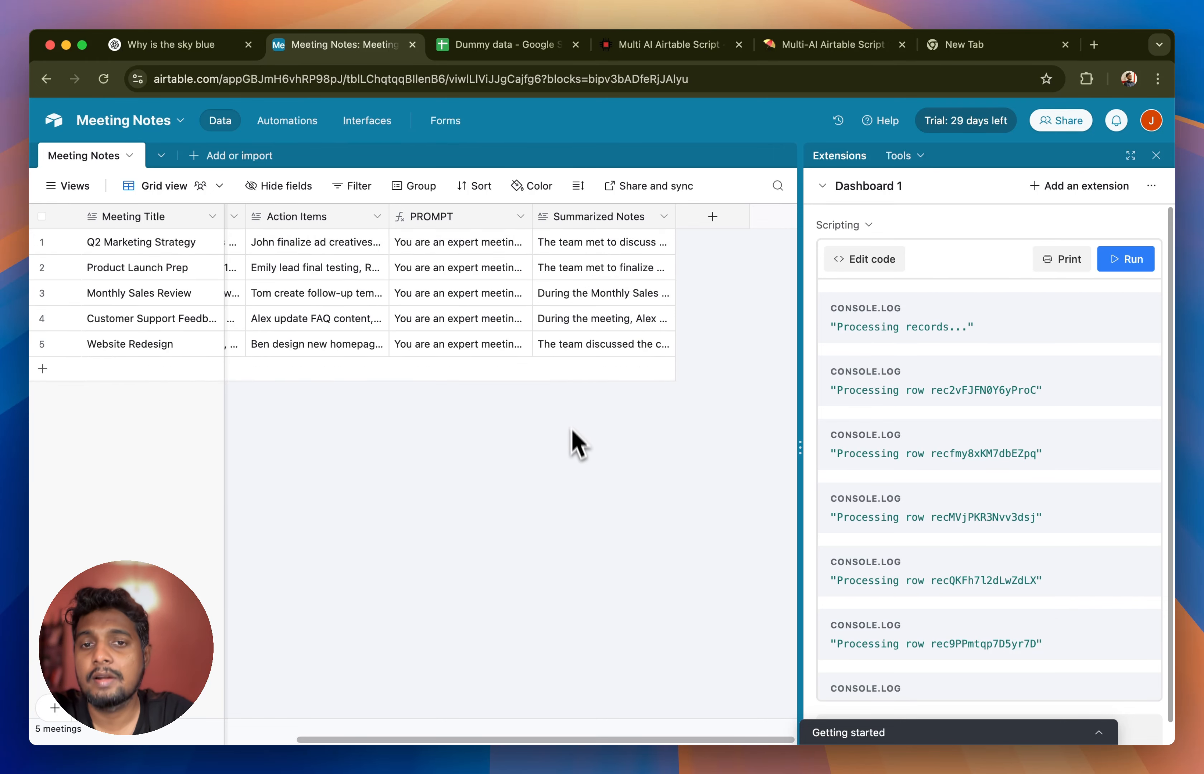
pyautogui.click(1125, 268)
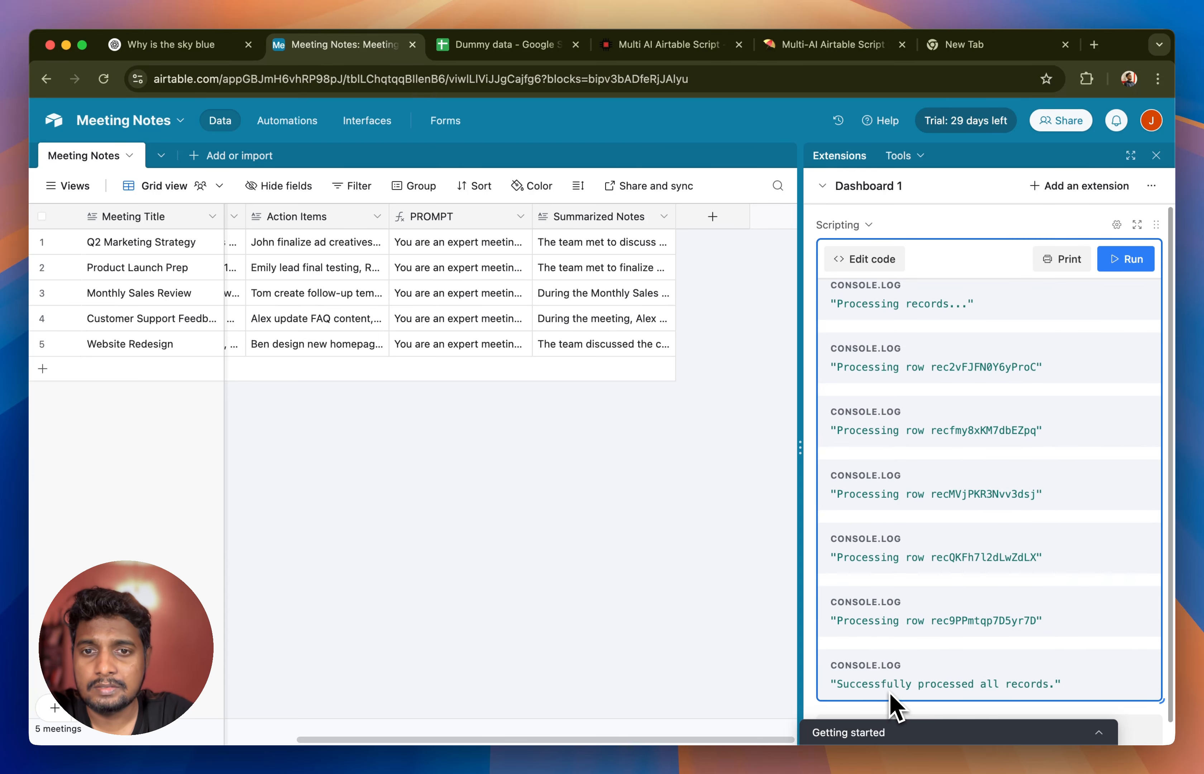
pyautogui.click(1127, 260)
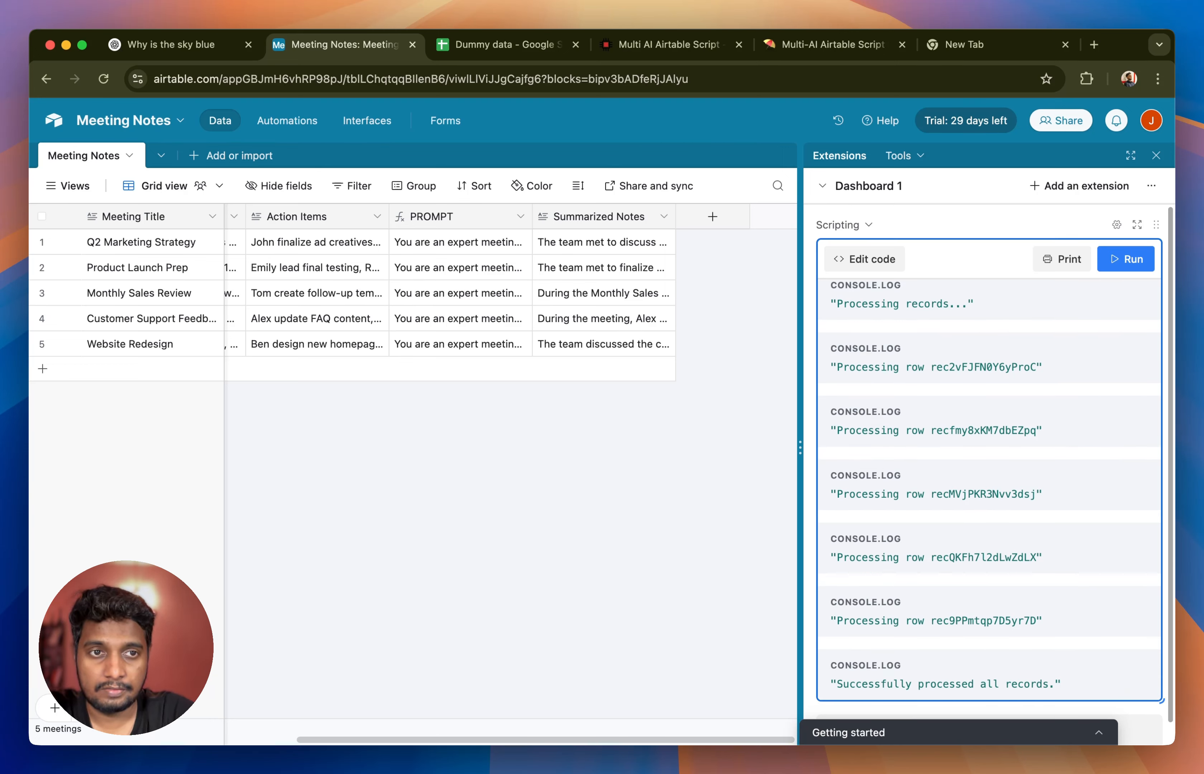
# - Reopen the script settings and change the OpenAI model to o4-mini
pyautogui.click(1117, 225)
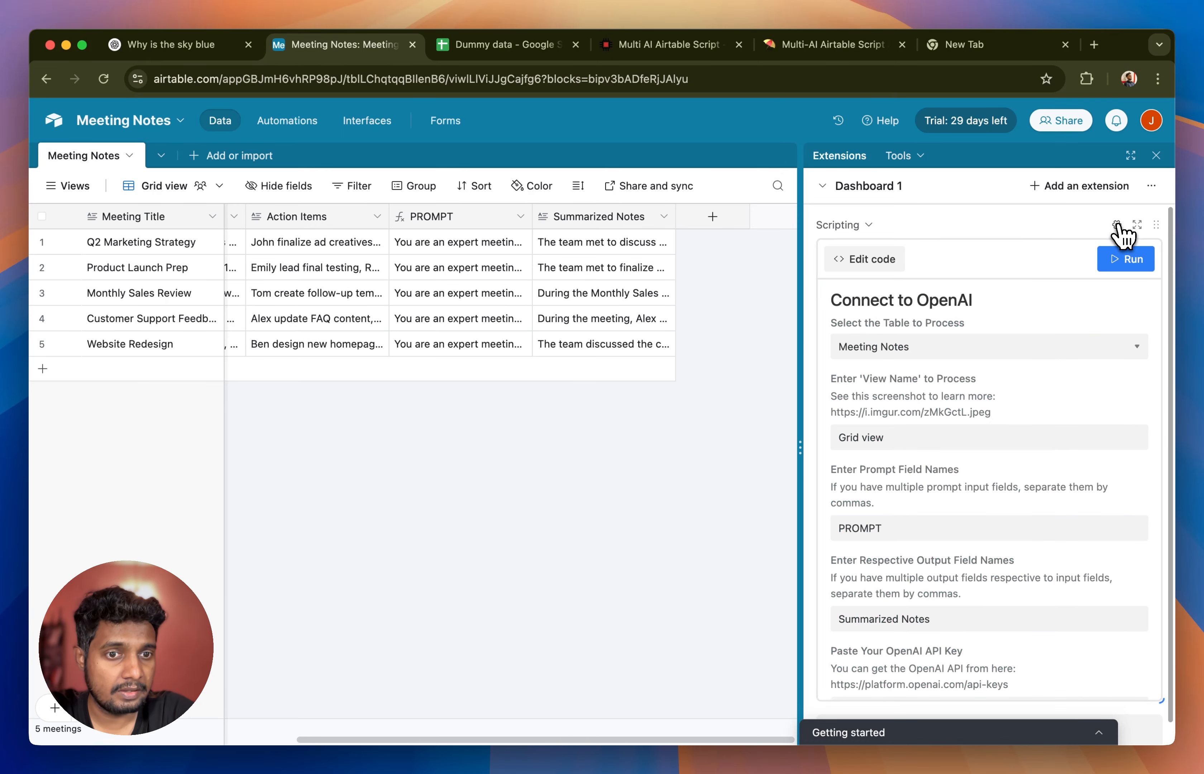
pyautogui.scroll(-10, 1014, 437)
pyautogui.click(877, 389)
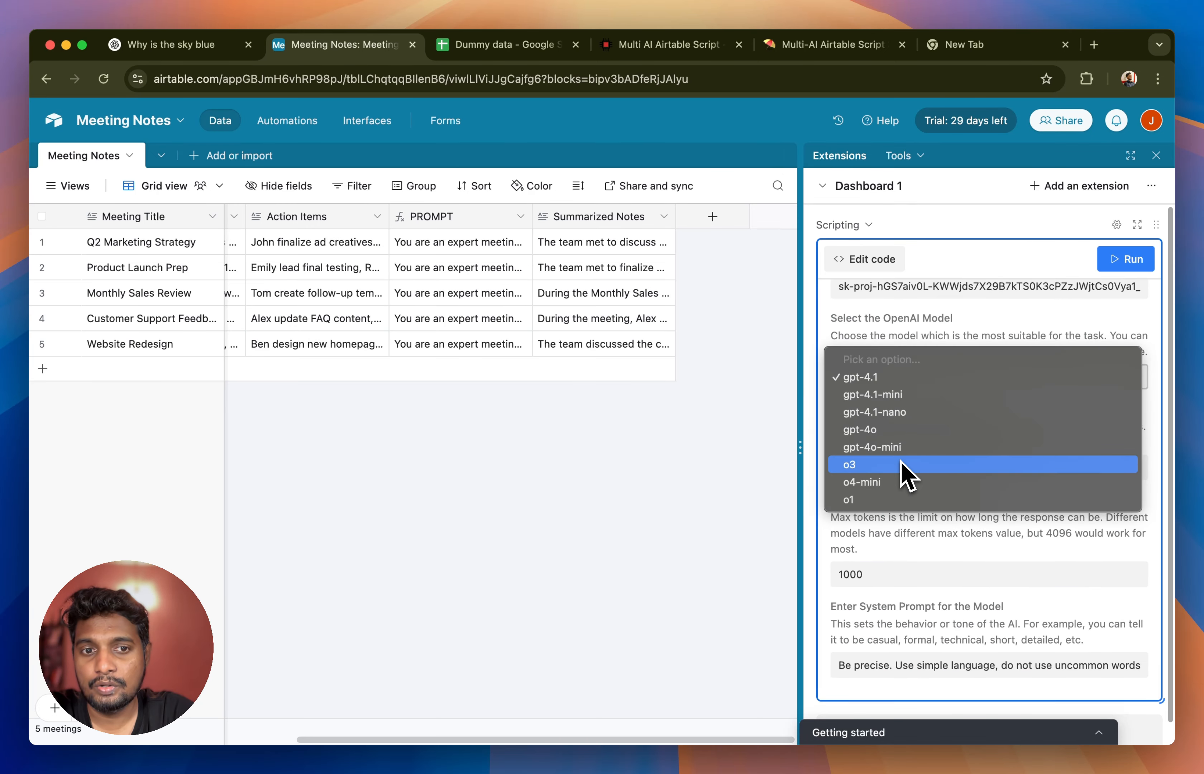
pyautogui.click(900, 483)
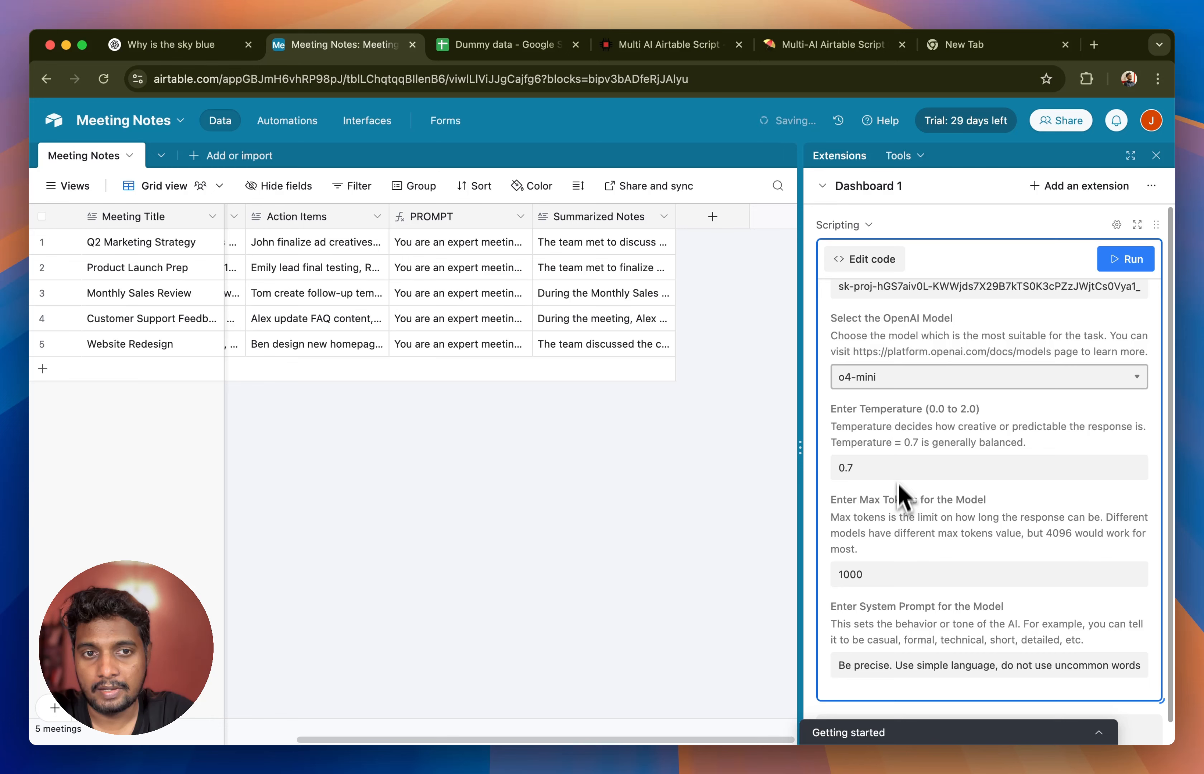
# - Clear the Summarized Notes of Product Launch Prep and Monthly Sales Review and rerun the script to regenerate them
pyautogui.moveTo(623, 276); pyautogui.dragTo(625, 310)
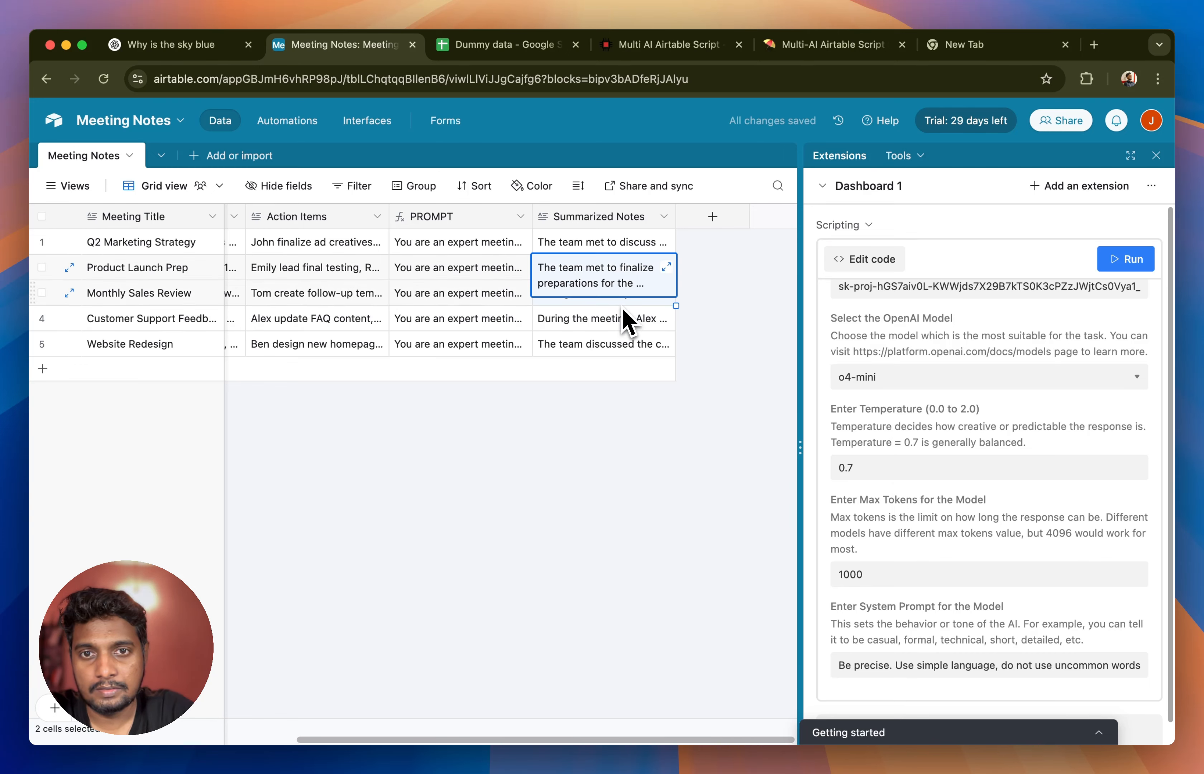
pyautogui.press('Delete')
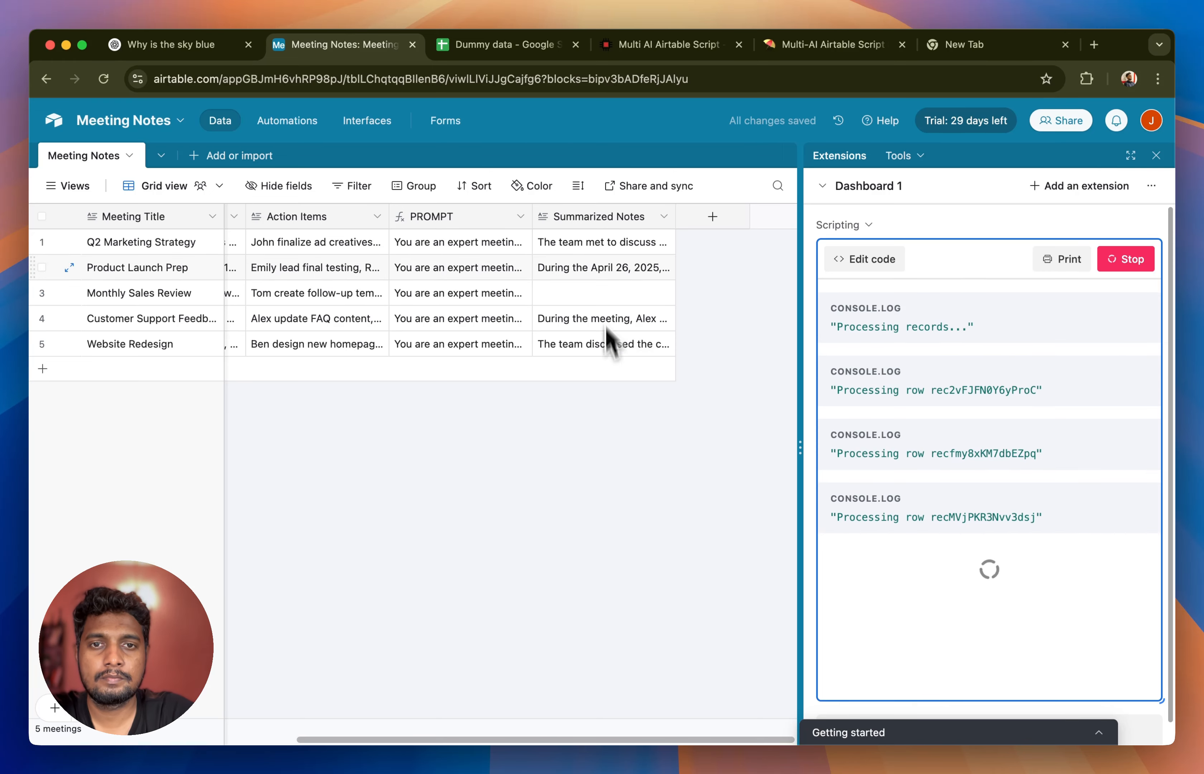
# - Read the regenerated Summarized Notes of Product Launch Prep and Monthly Sales Review in full
pyautogui.click(622, 272)
pyautogui.click(663, 269)
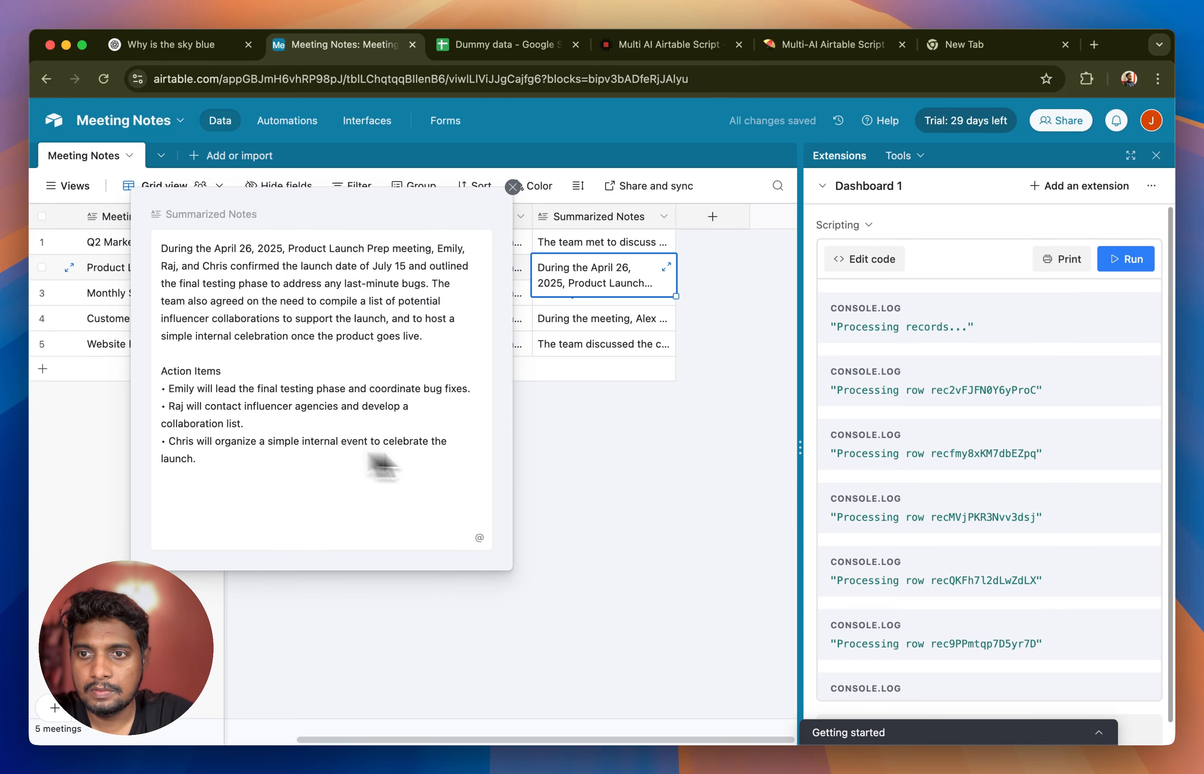
pyautogui.click(632, 381)
pyautogui.click(650, 301)
pyautogui.click(666, 293)
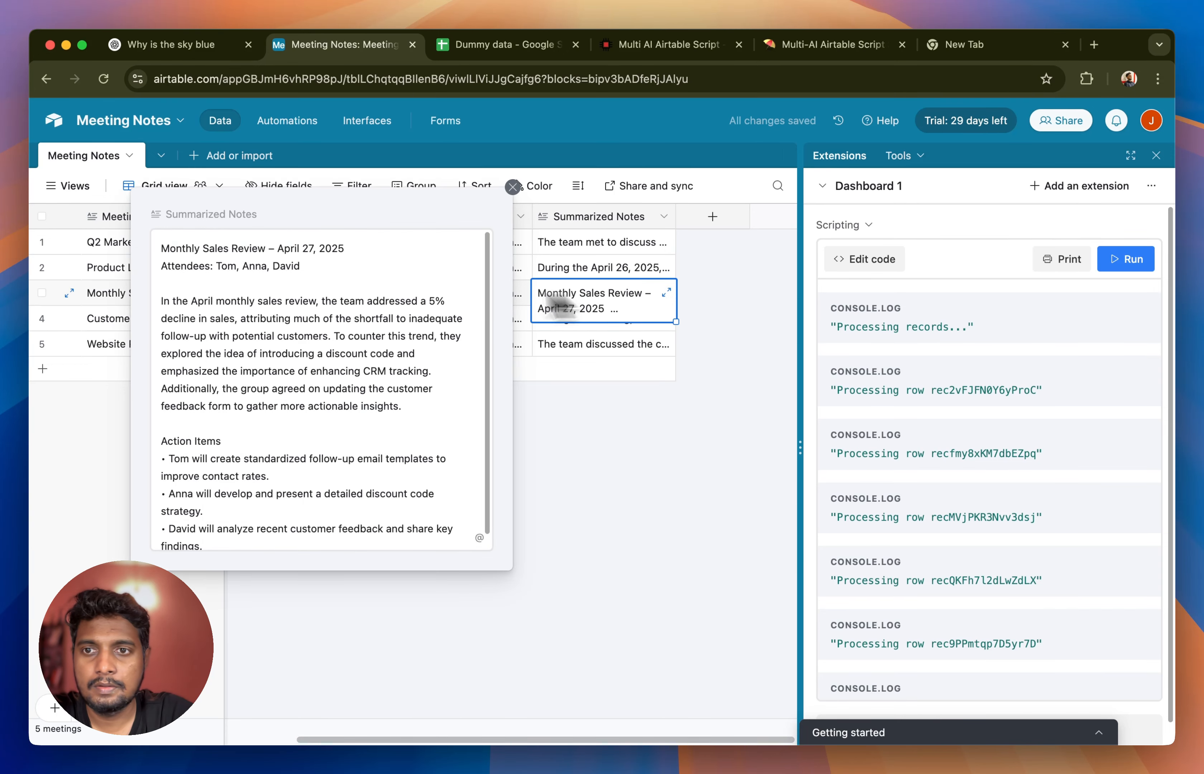
pyautogui.scroll(-1, 326, 483)
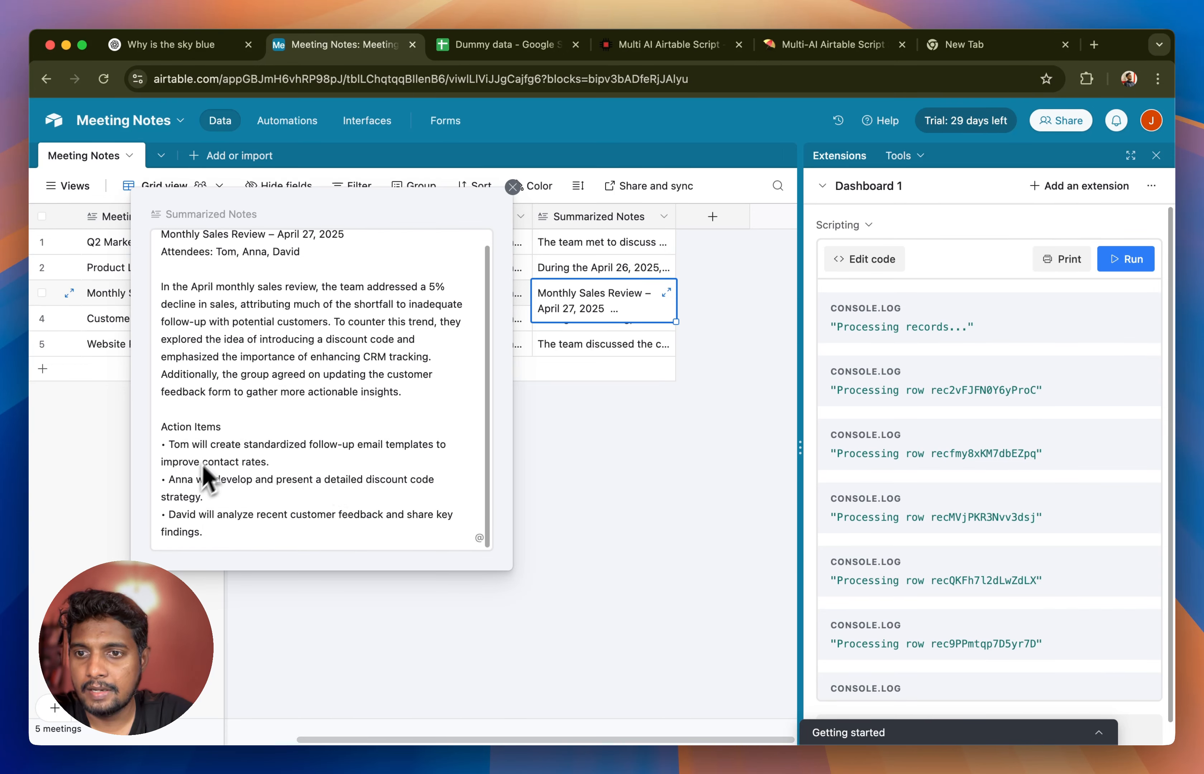
pyautogui.scroll(1, 475, 552)
pyautogui.click(654, 557)
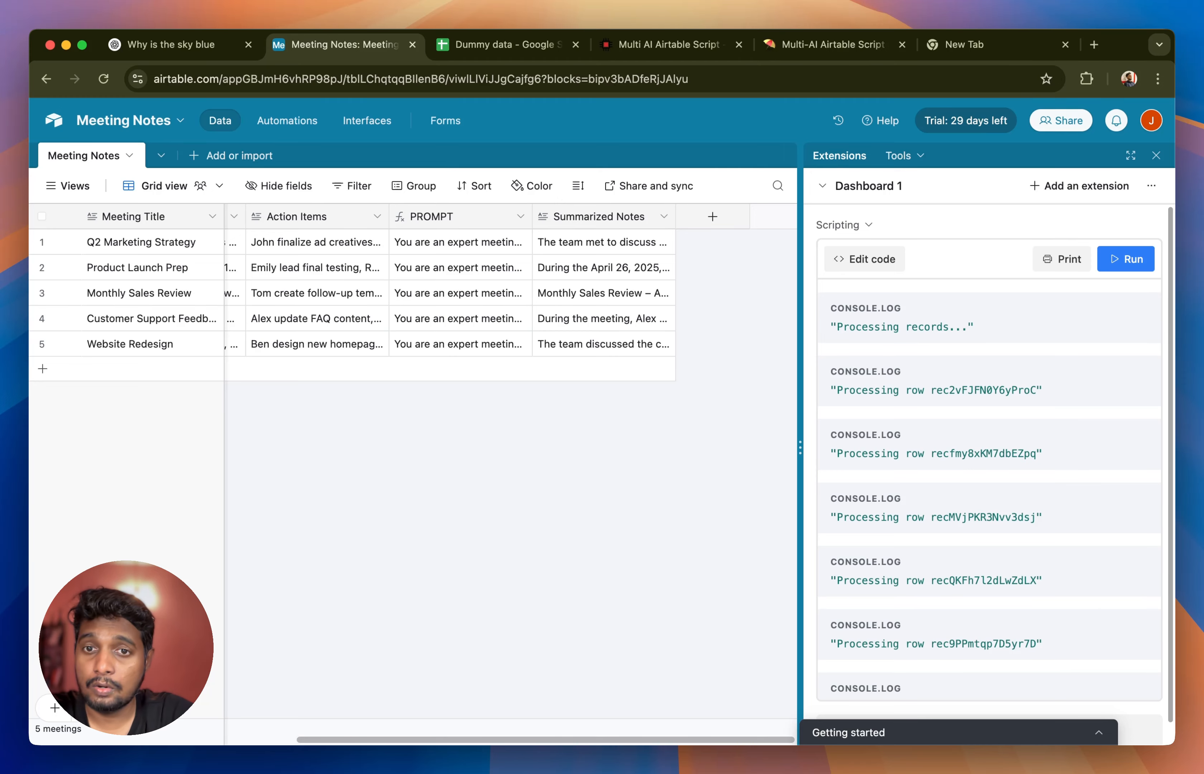
# - Look through the other AI engine scripts on the Multi-AI Airtable Script 3.0 Notion page and open the script's store page
pyautogui.click(792, 48)
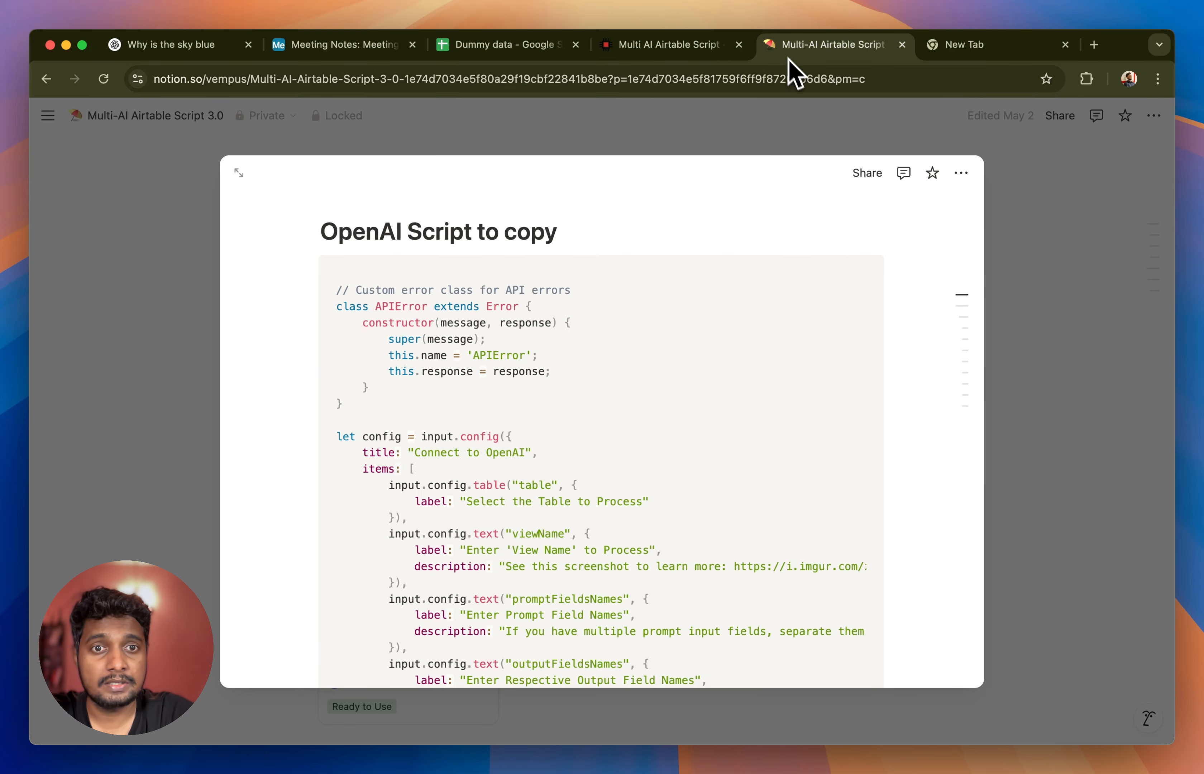
pyautogui.click(1035, 245)
pyautogui.scroll(-3, 1034, 245)
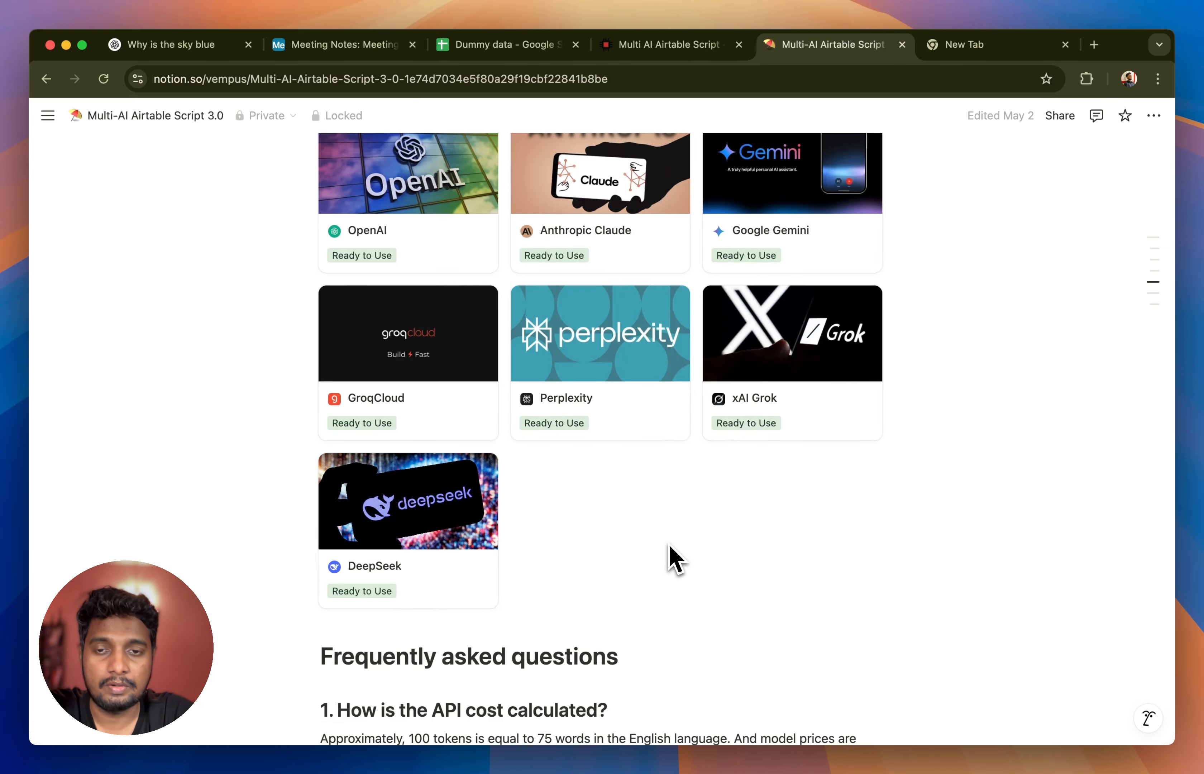
pyautogui.press('super+2')
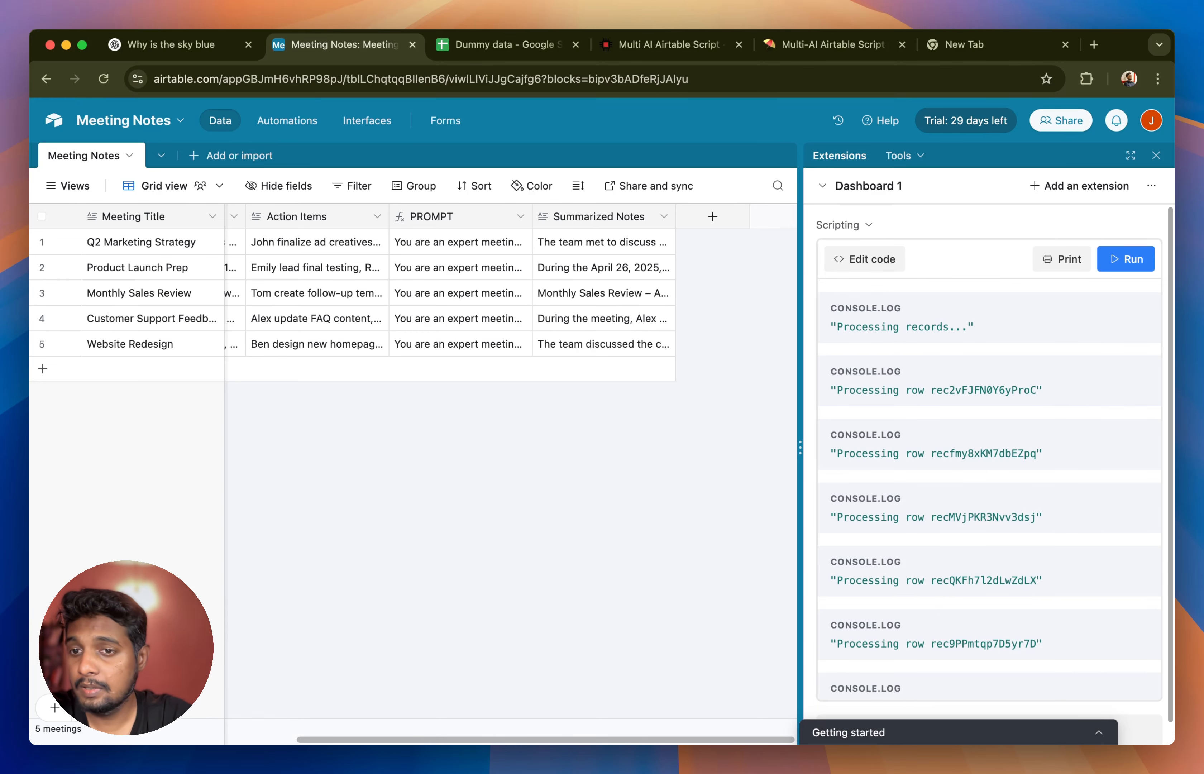
pyautogui.click(681, 48)
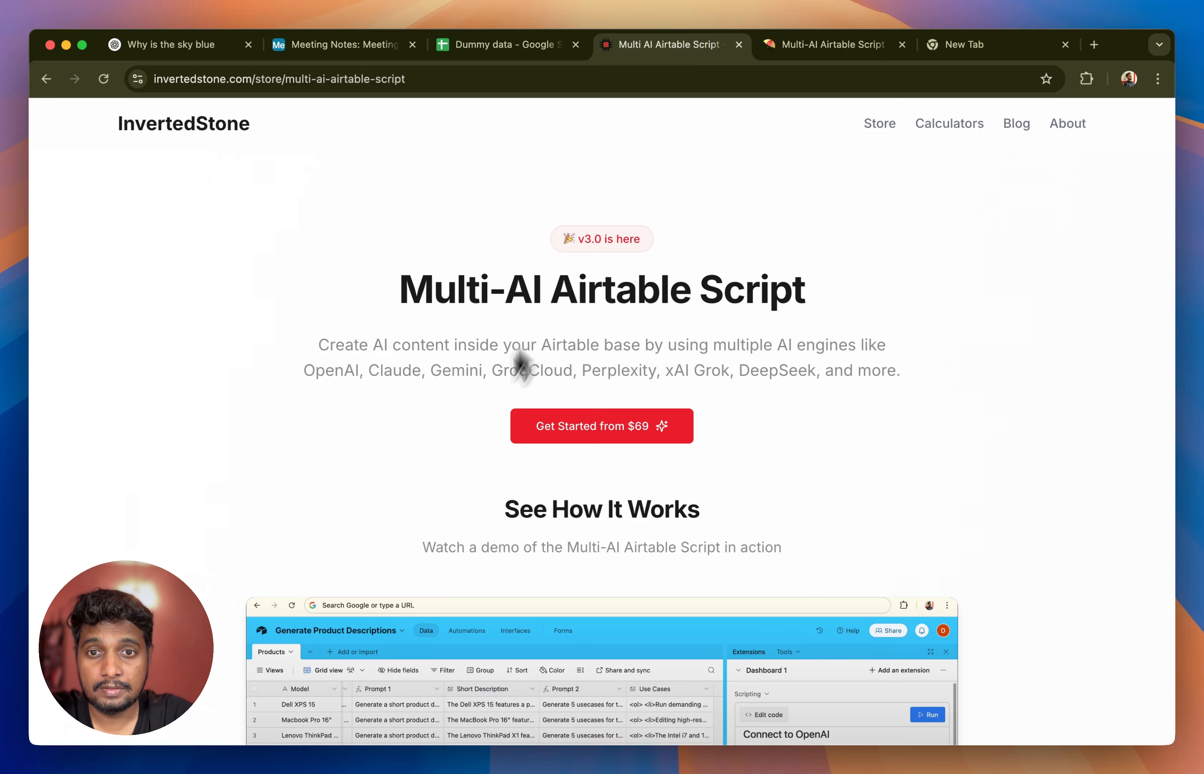